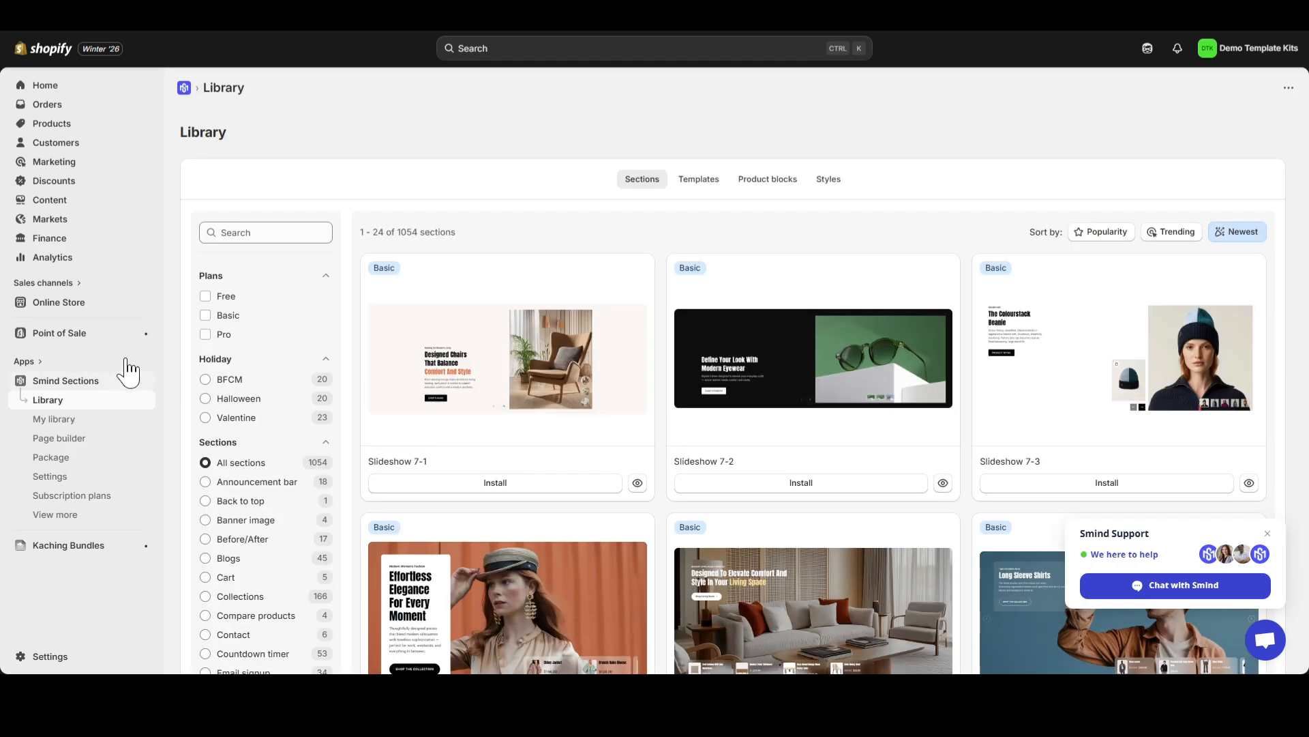
Search the section library for "Cart Drawer" and open the preview of Cart drawer 1-1
left_click(250, 233)
type("Cart")
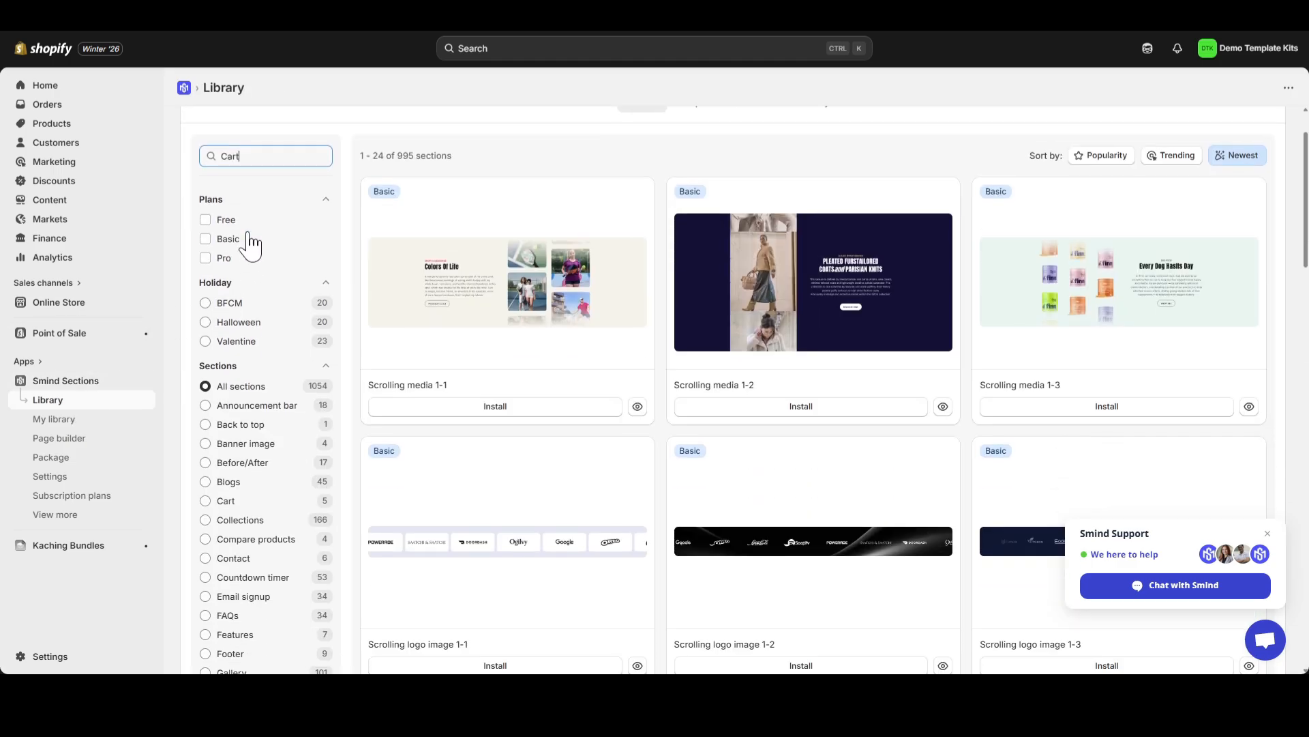
type(" Drawer")
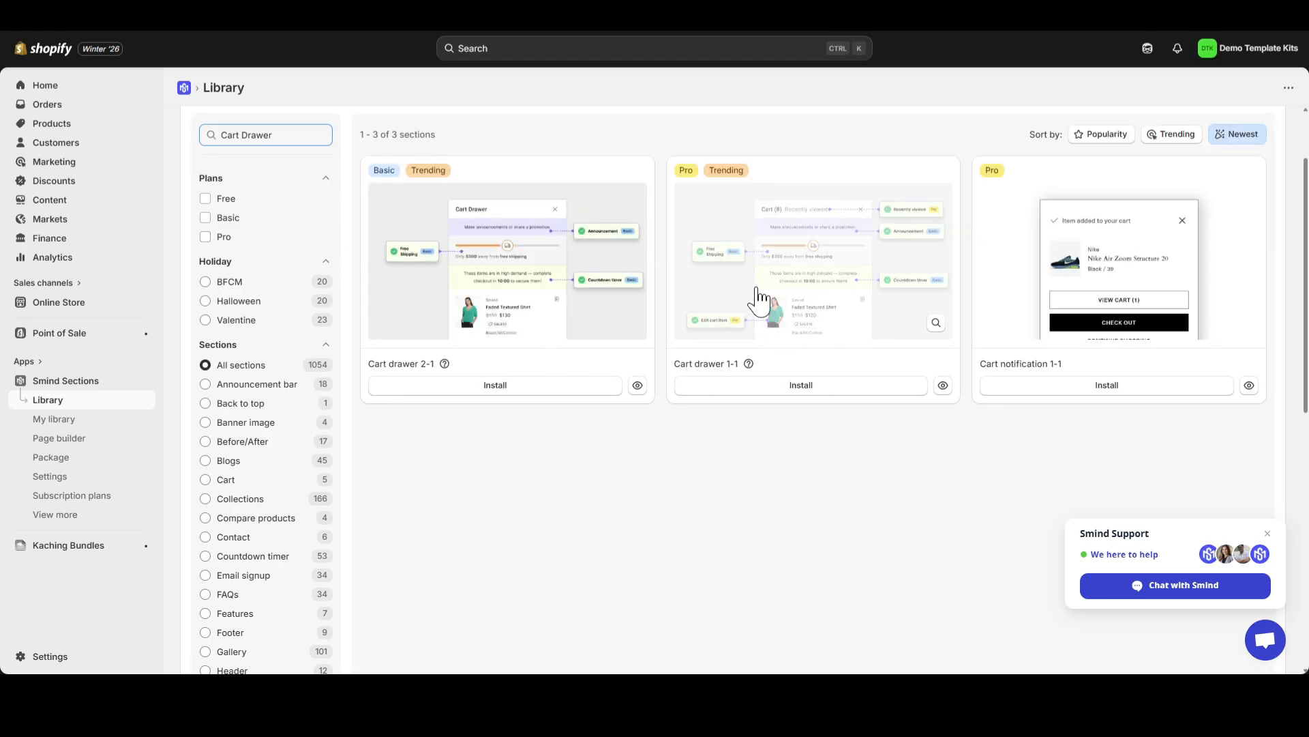
left_click(826, 295)
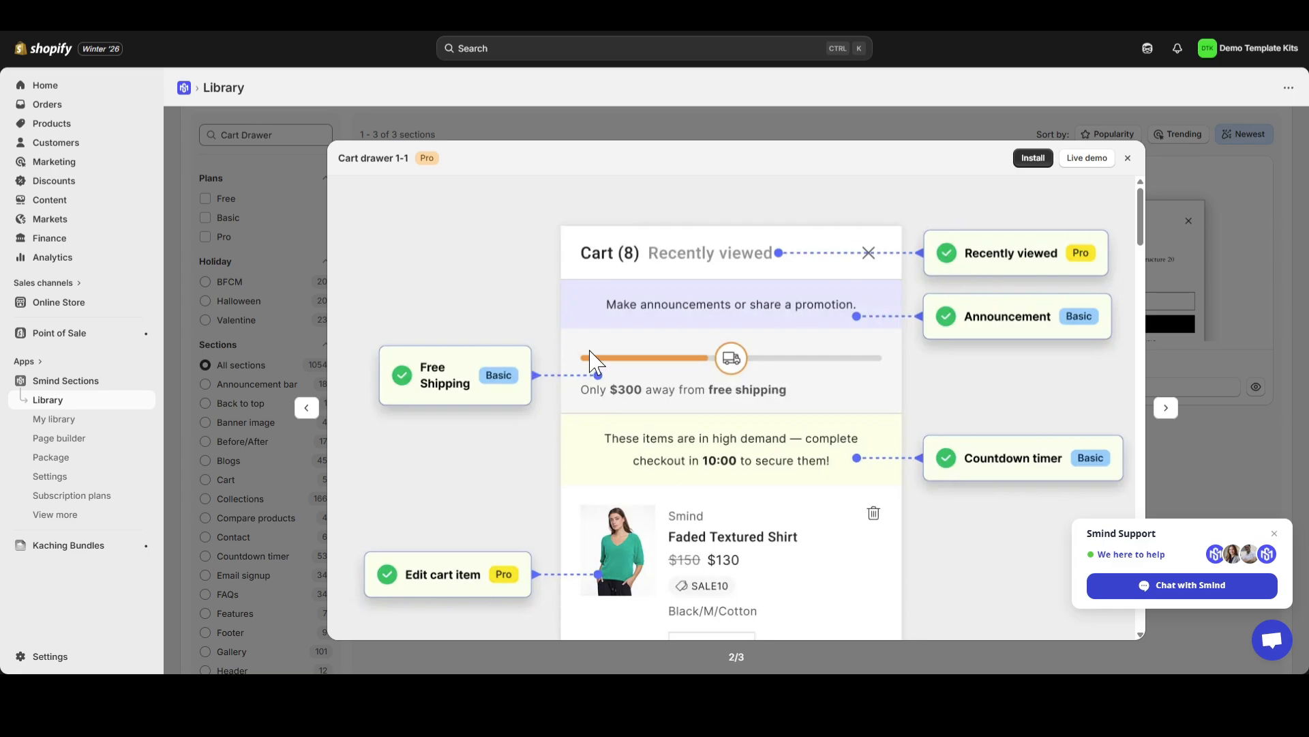
Examine the Cart drawer 1-1 preview, covering its cart features, checkout area and frequently bought together pop-up
scroll(914, 376, "down", 2)
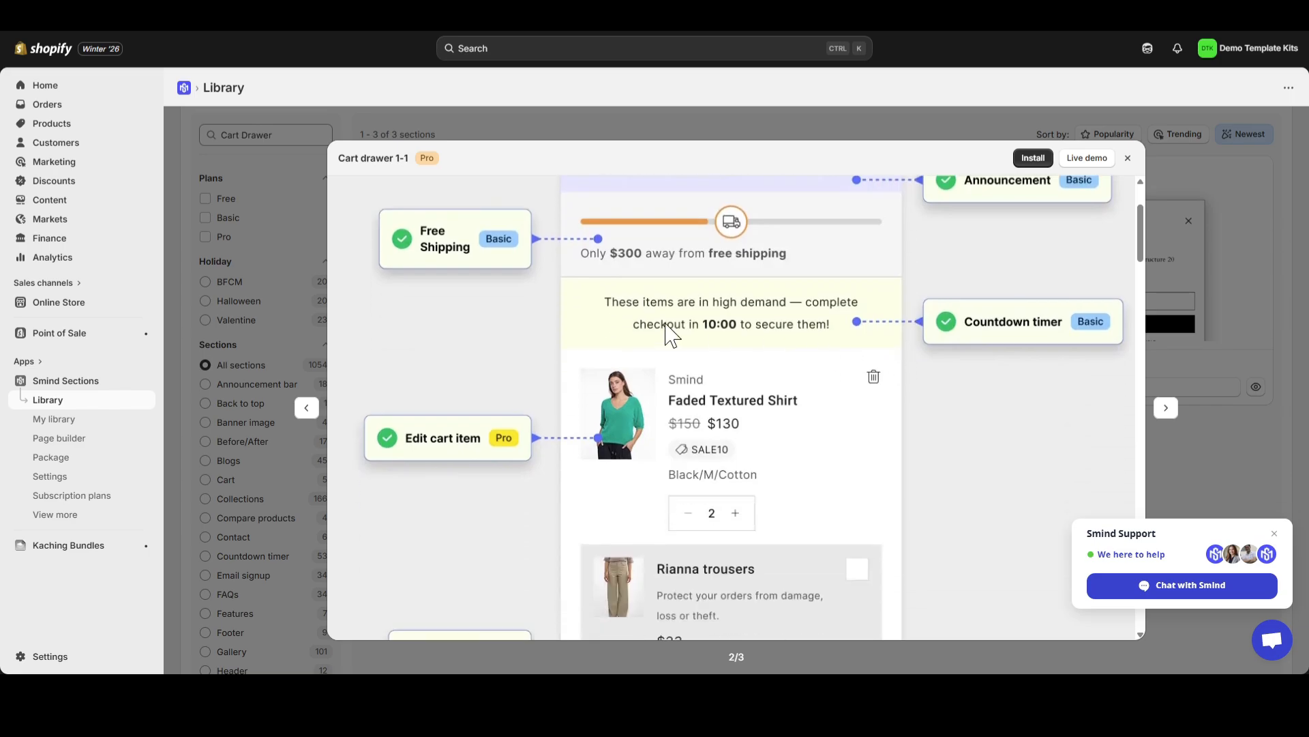
scroll(983, 334, "down", 1)
scroll(486, 381, "down", 5)
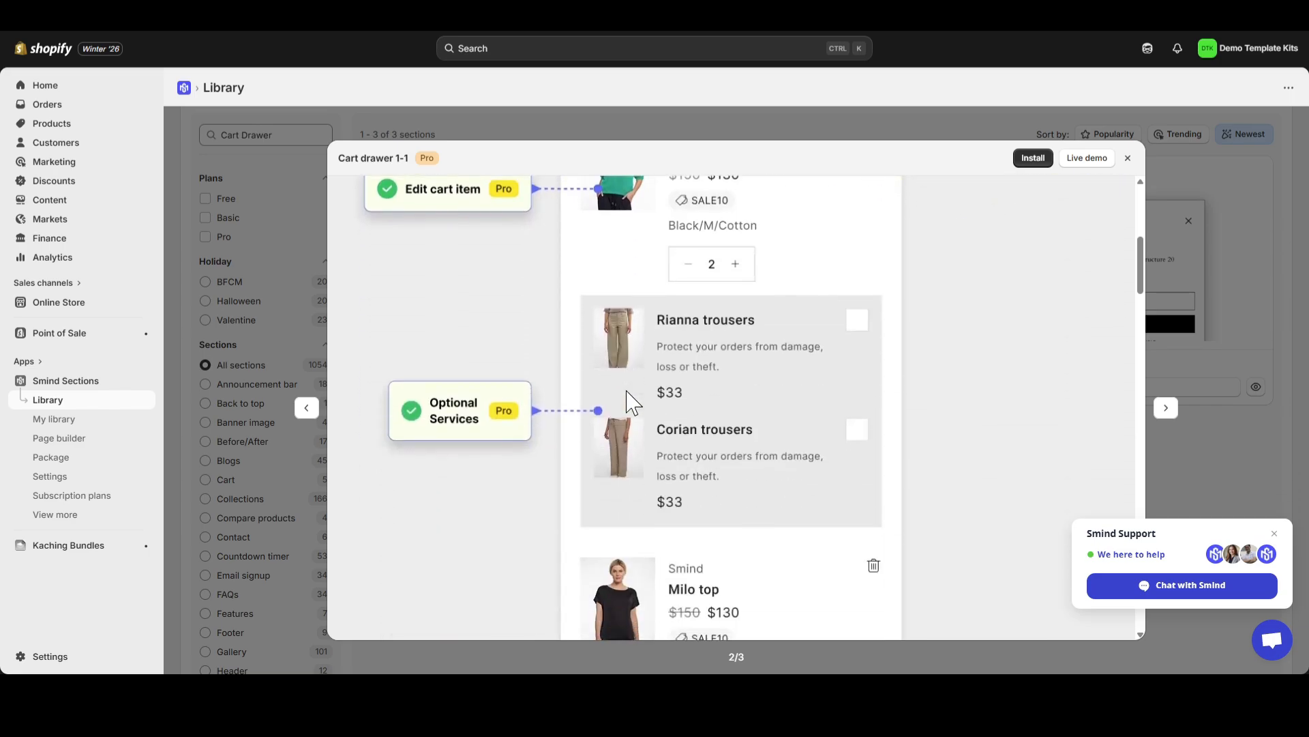
scroll(532, 283, "down", 3)
scroll(589, 409, "down", 5)
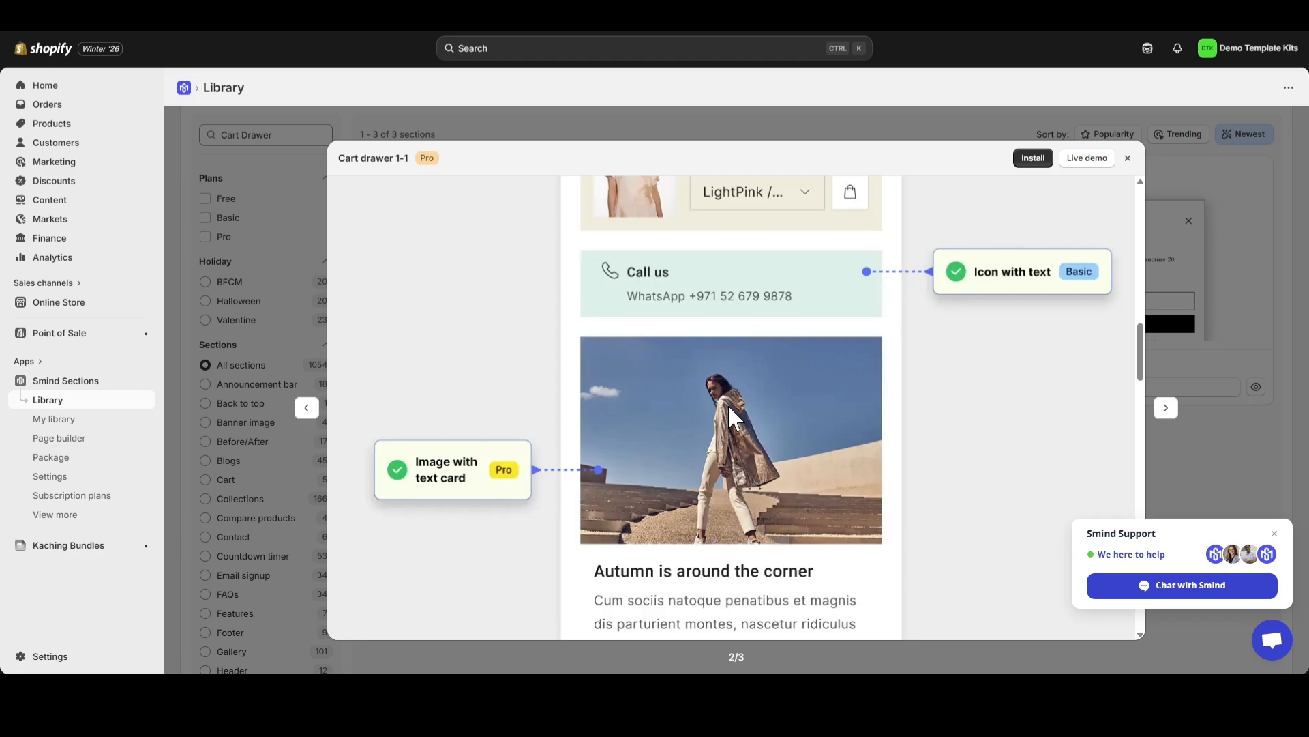
scroll(733, 418, "down", 1)
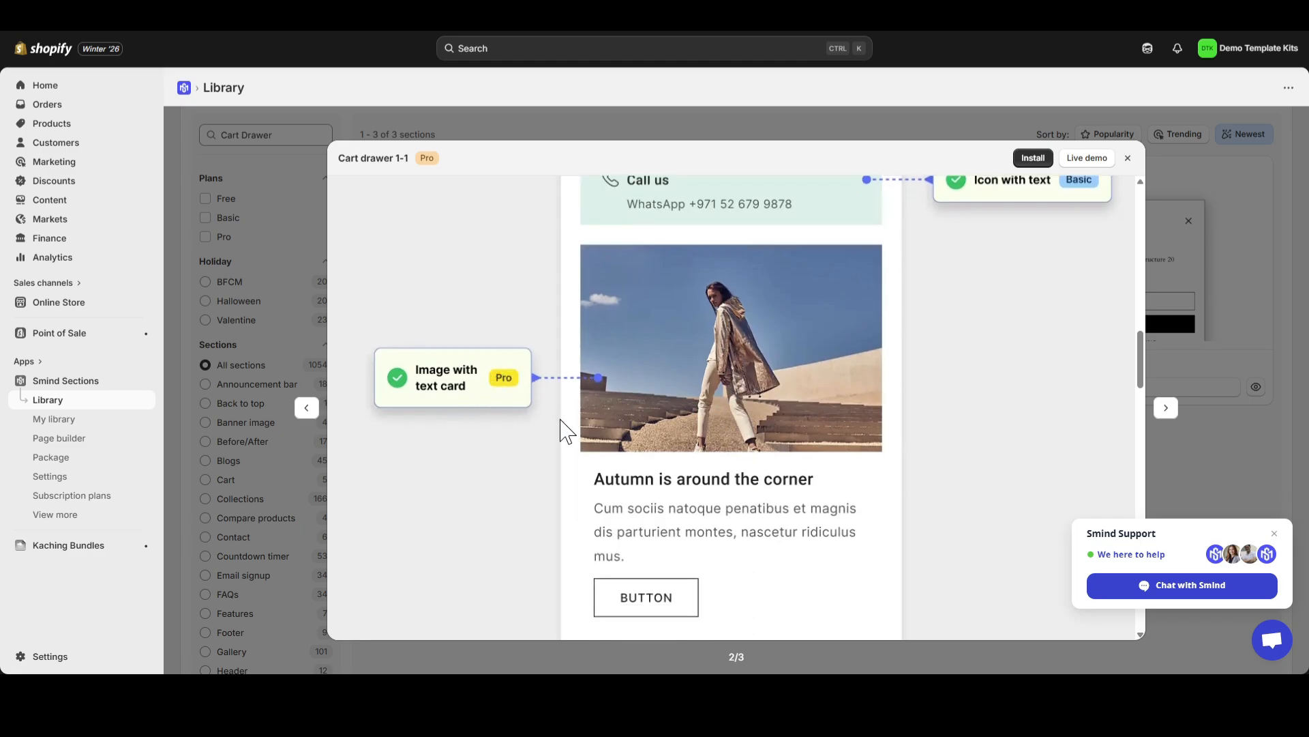
scroll(573, 427, "down", 9)
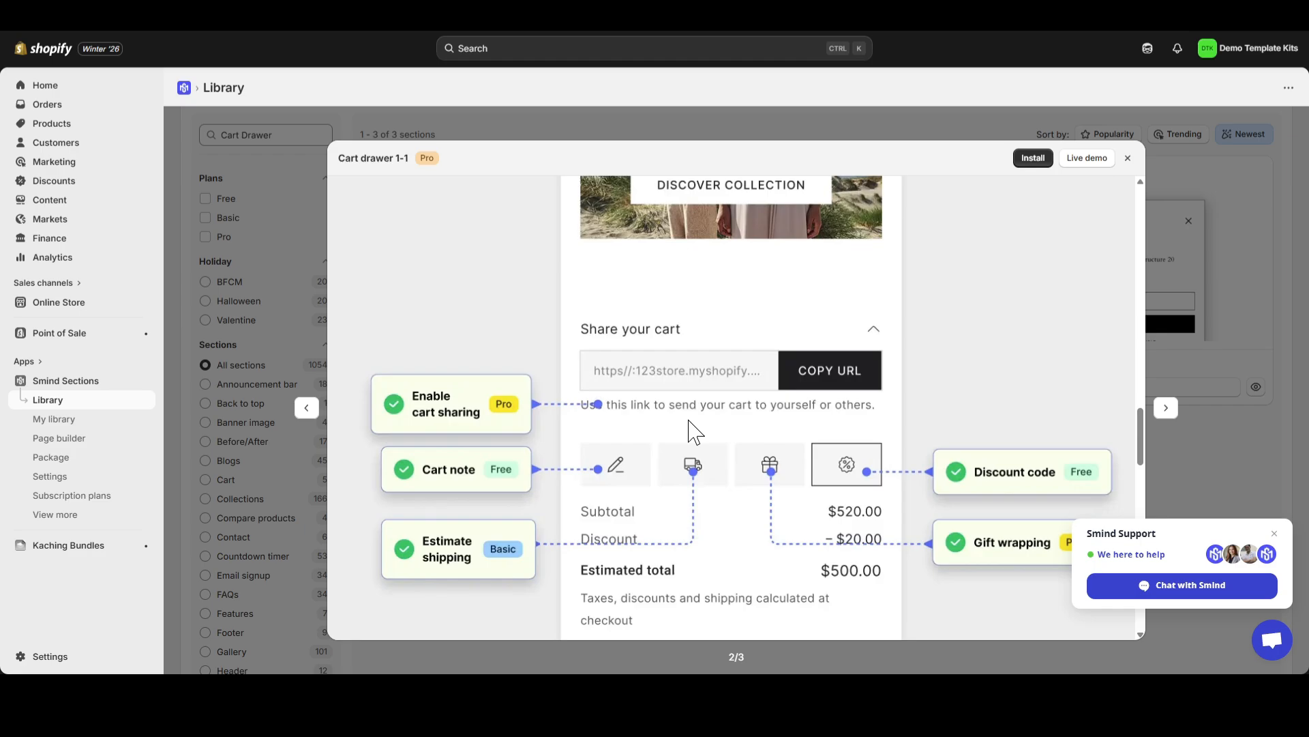
scroll(694, 431, "down", 8)
scroll(834, 462, "up", 4)
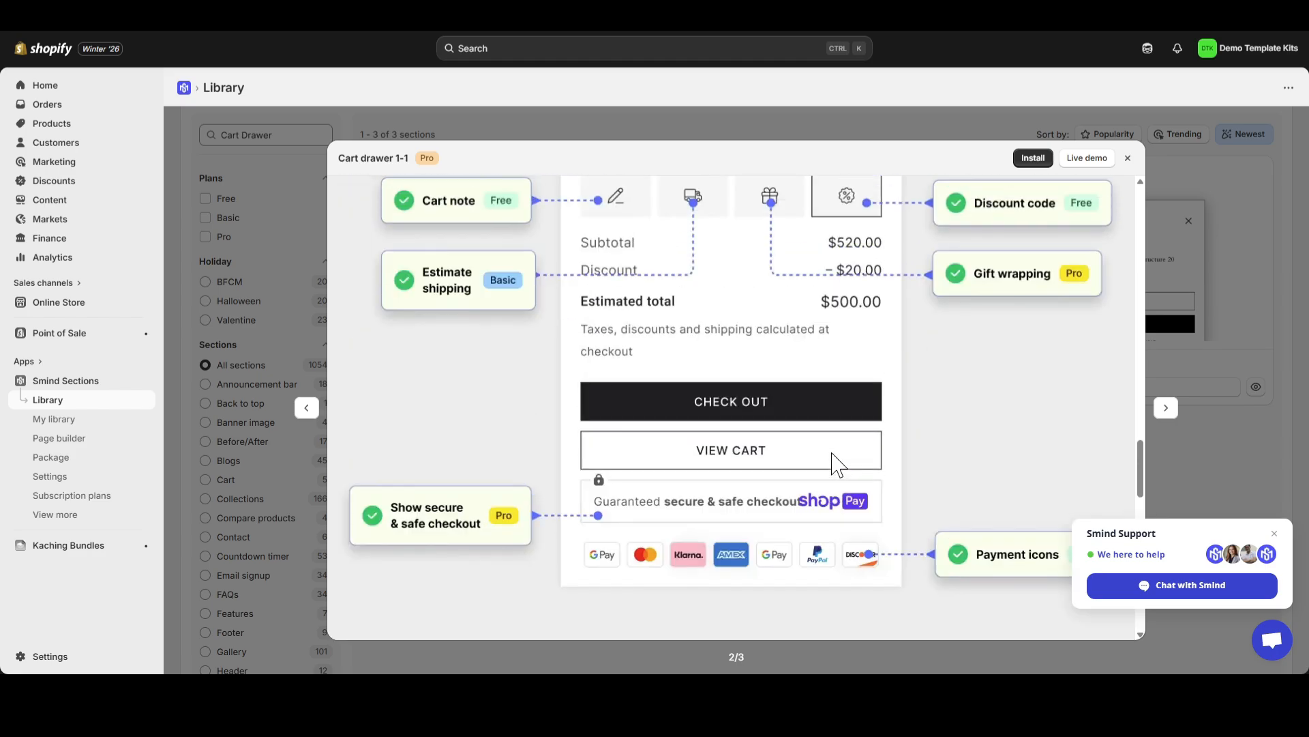
scroll(833, 462, "down", 12)
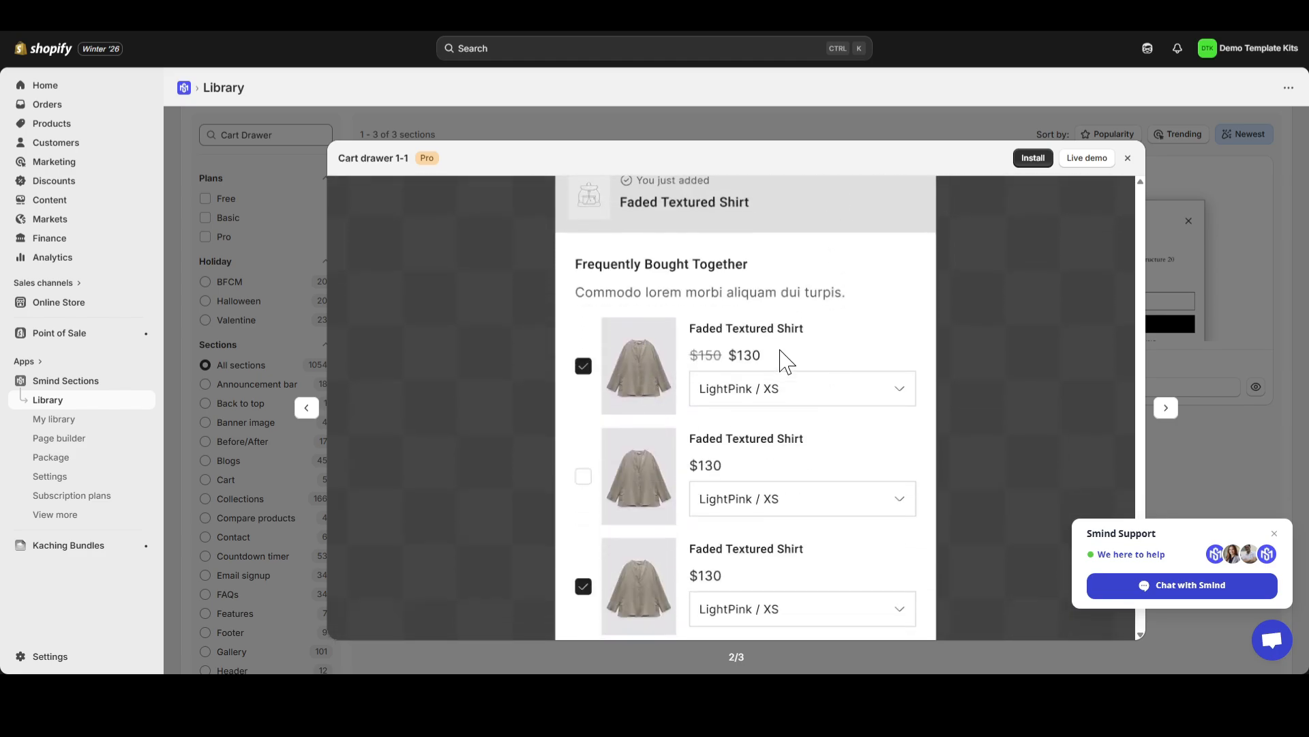
scroll(724, 422, "up", 2)
scroll(678, 424, "down", 5)
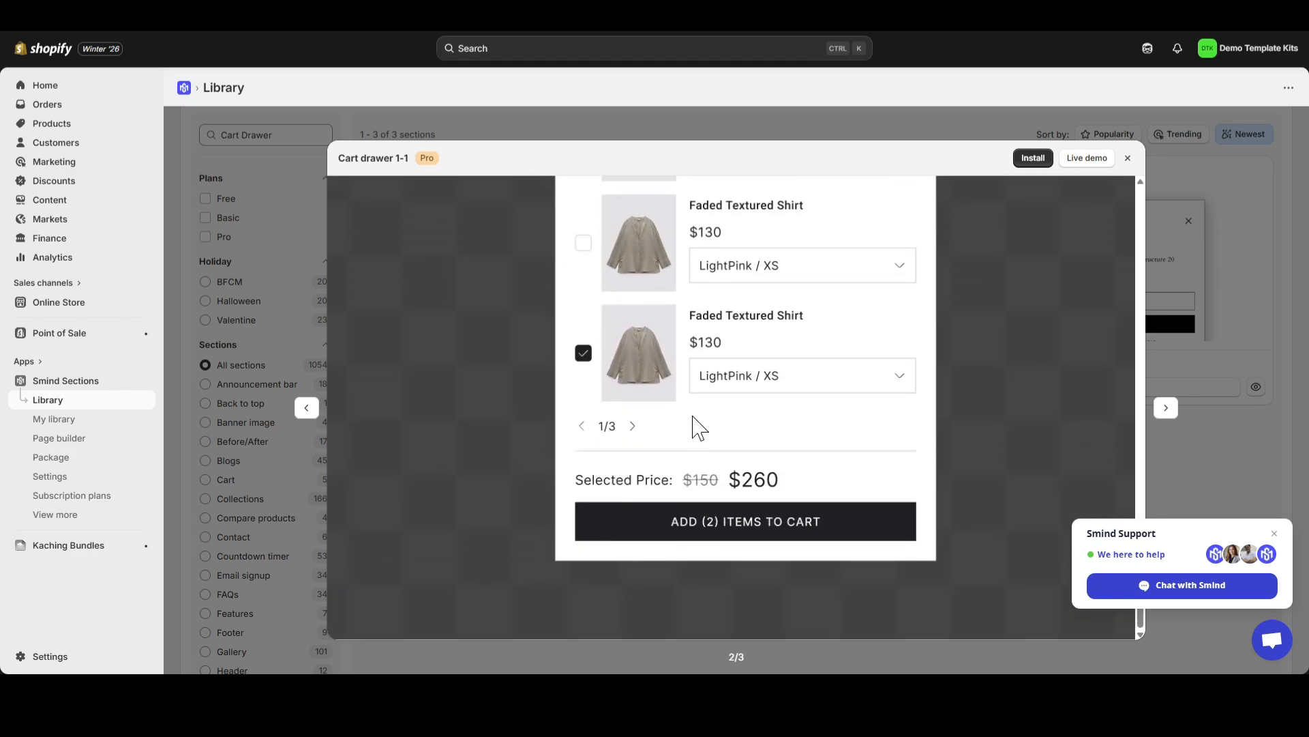
scroll(746, 459, "up", 1)
scroll(746, 459, "up", 6)
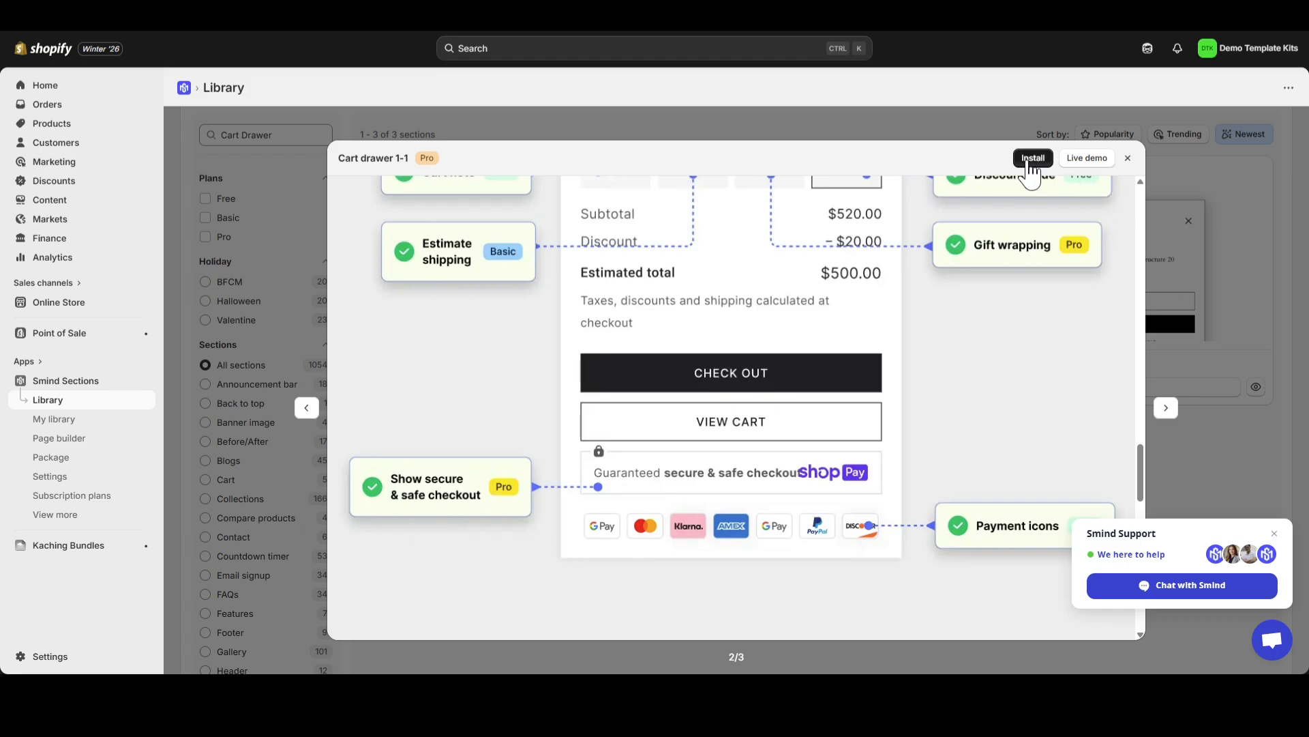
Read the Smind Header and Add to Cart requirements for Cart drawer 1-1 and install the section
left_click(1031, 158)
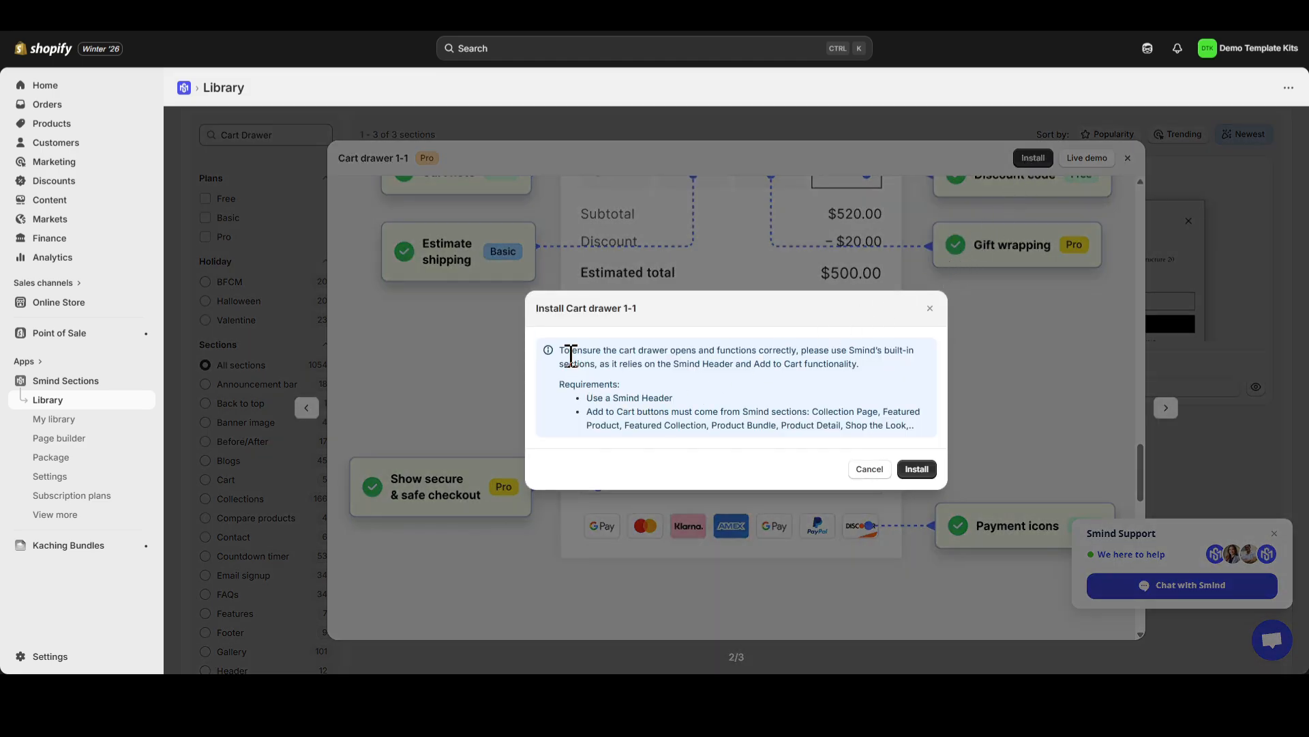
left_click_drag(571, 356, 713, 369)
left_click(659, 399)
left_click_drag(609, 397, 664, 399)
left_click(617, 413)
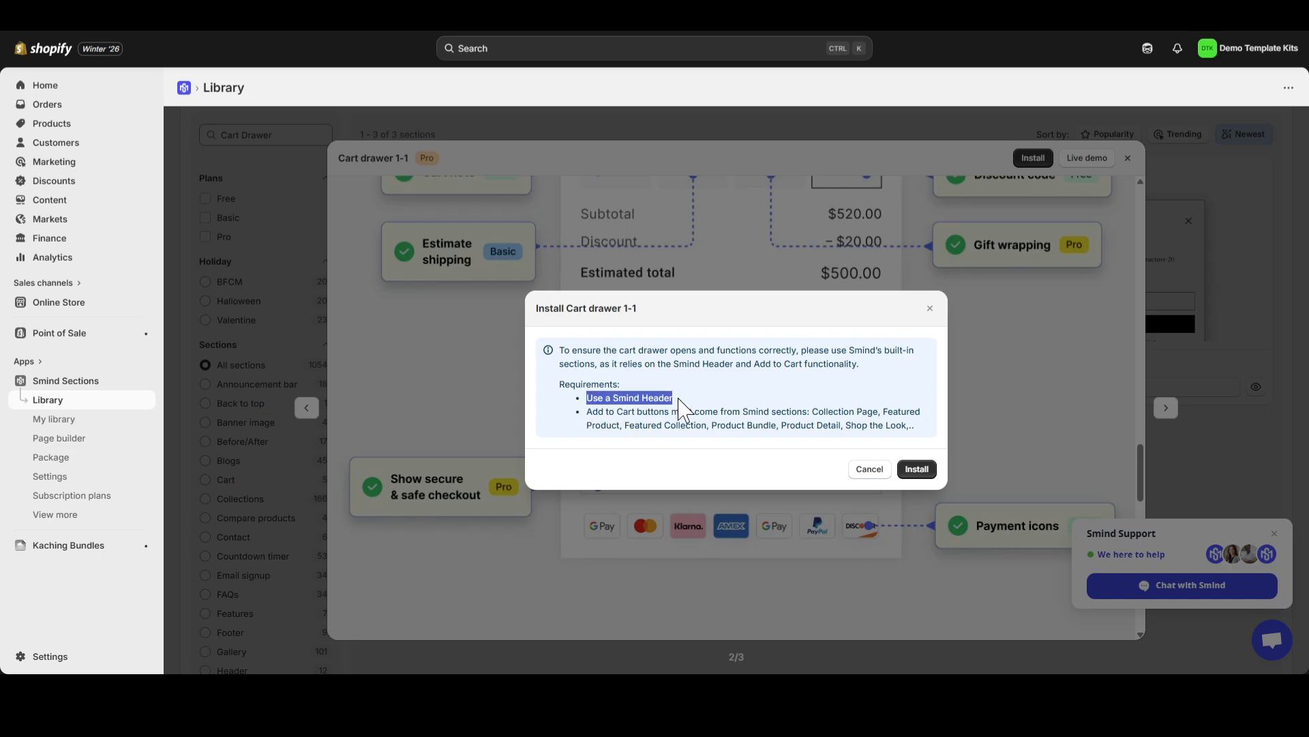
left_click(678, 400)
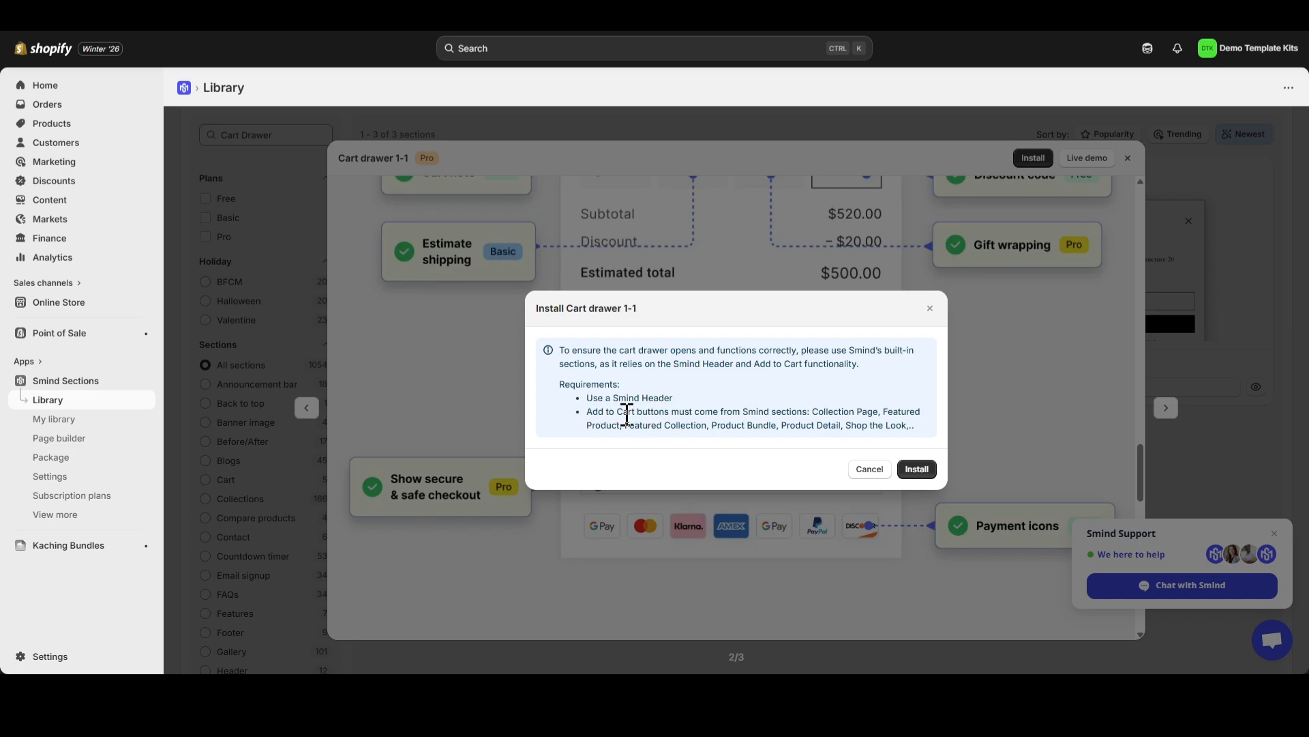
left_click_drag(589, 414, 889, 428)
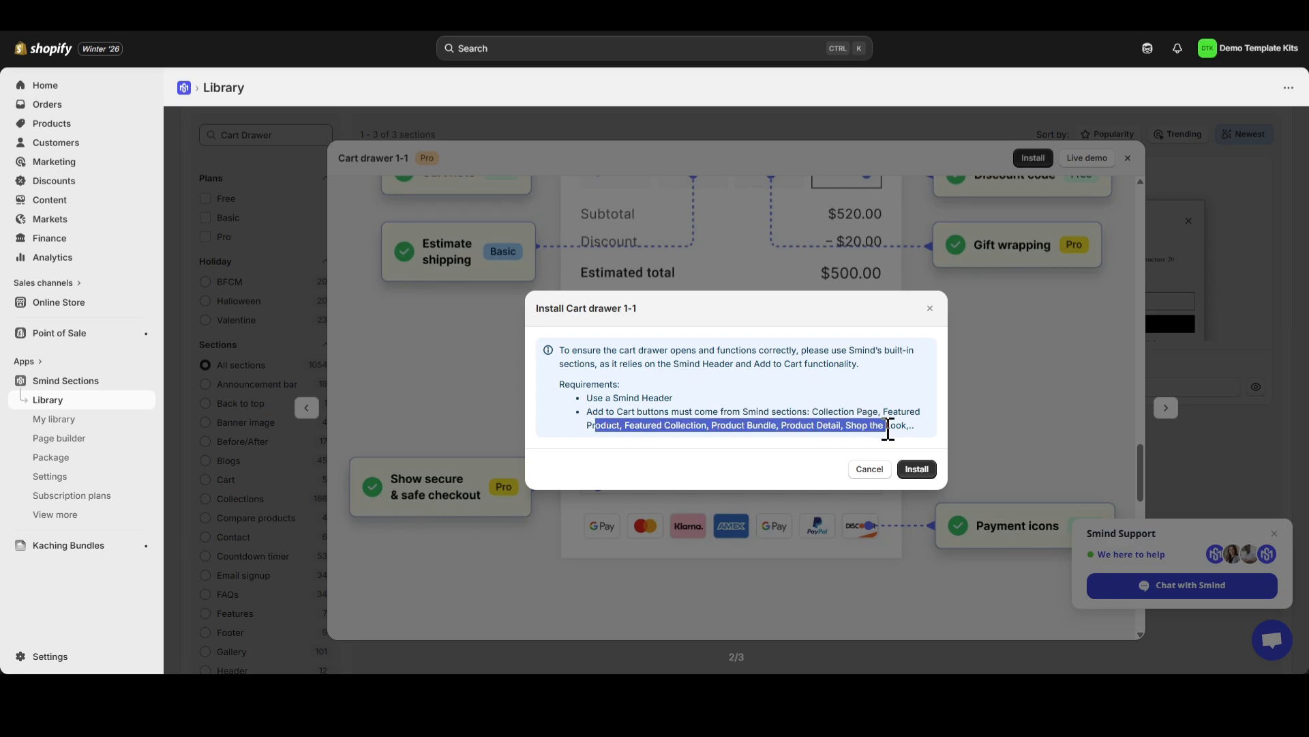
left_click(887, 429)
left_click_drag(587, 398, 914, 426)
left_click(916, 469)
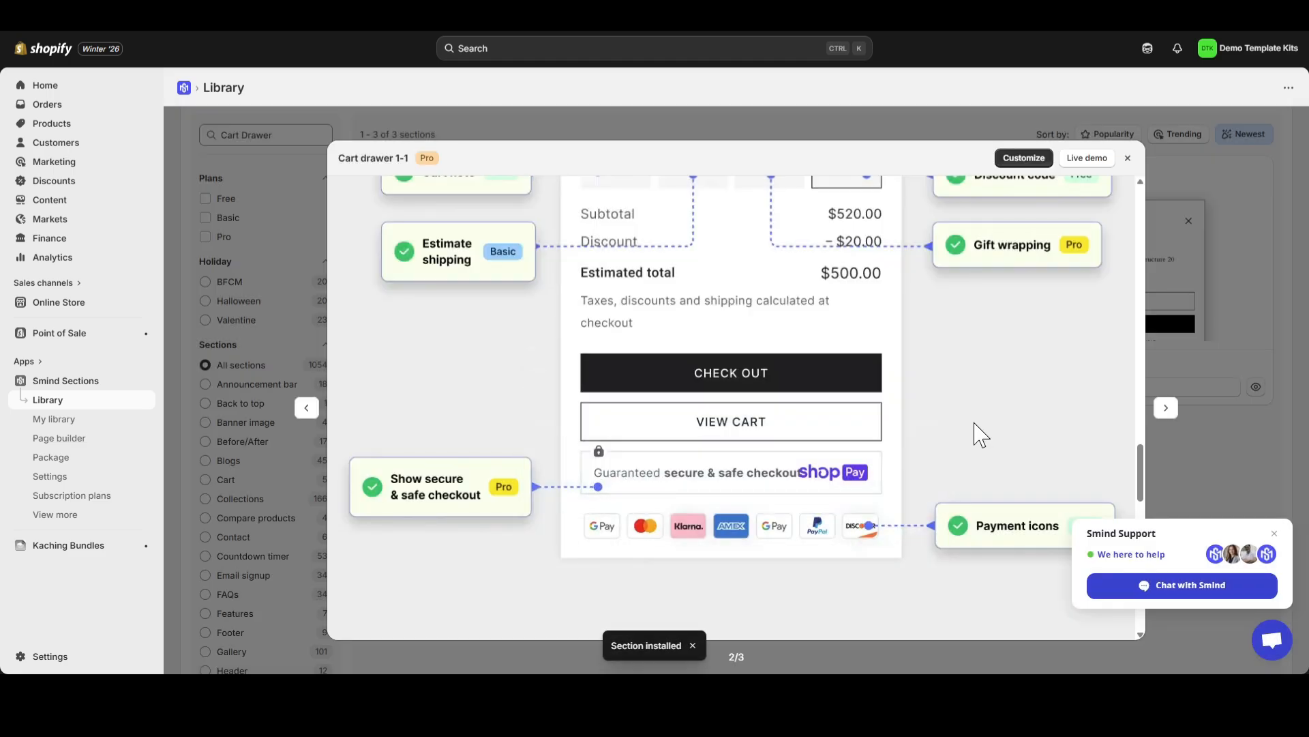
Open the theme editor for customizing Cart drawer 1-1 and look over the product page and its section list
left_click(1024, 158)
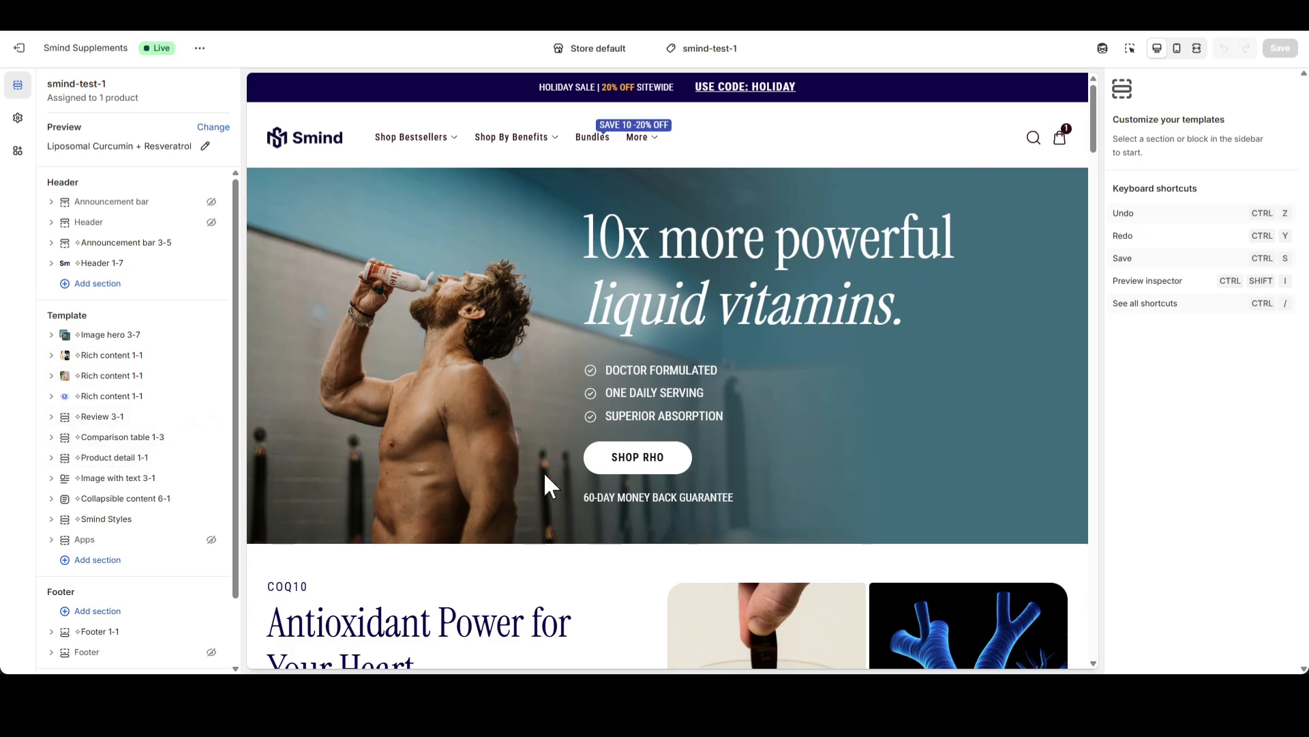
scroll(539, 478, "down", 4)
scroll(524, 474, "down", 20)
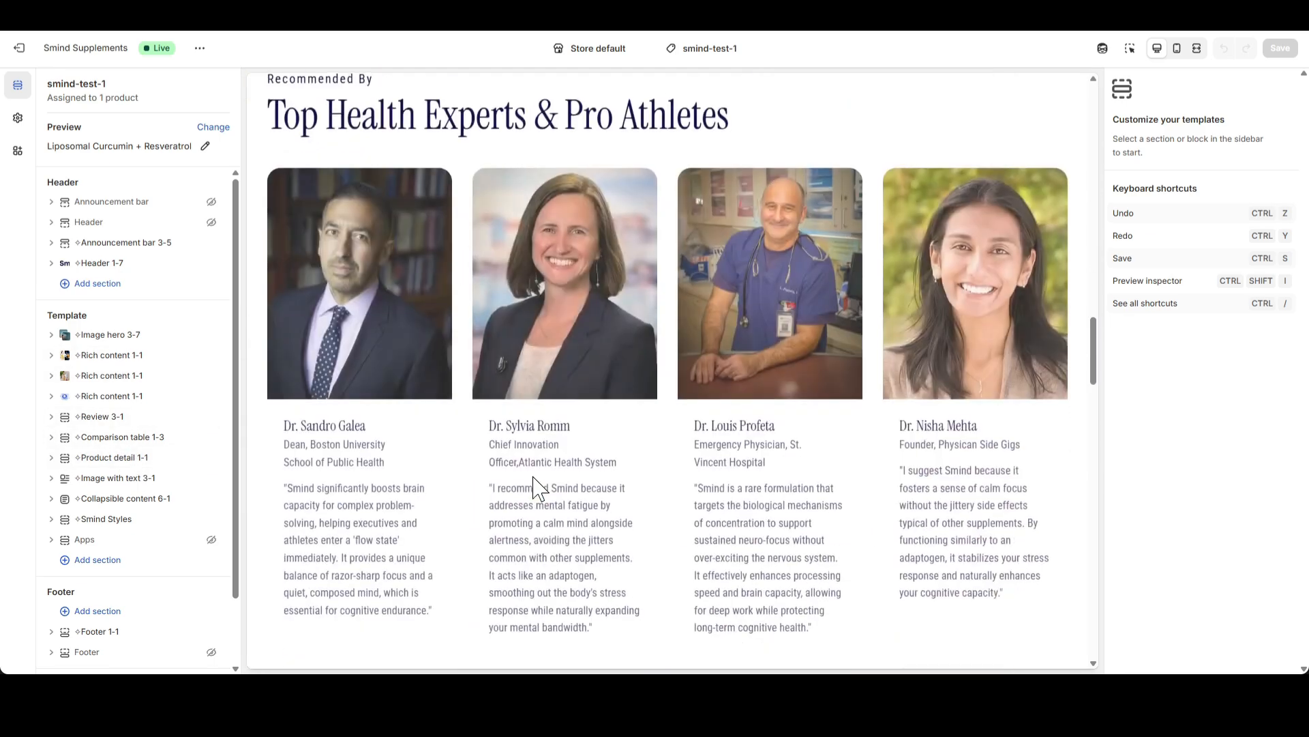
scroll(525, 476, "down", 10)
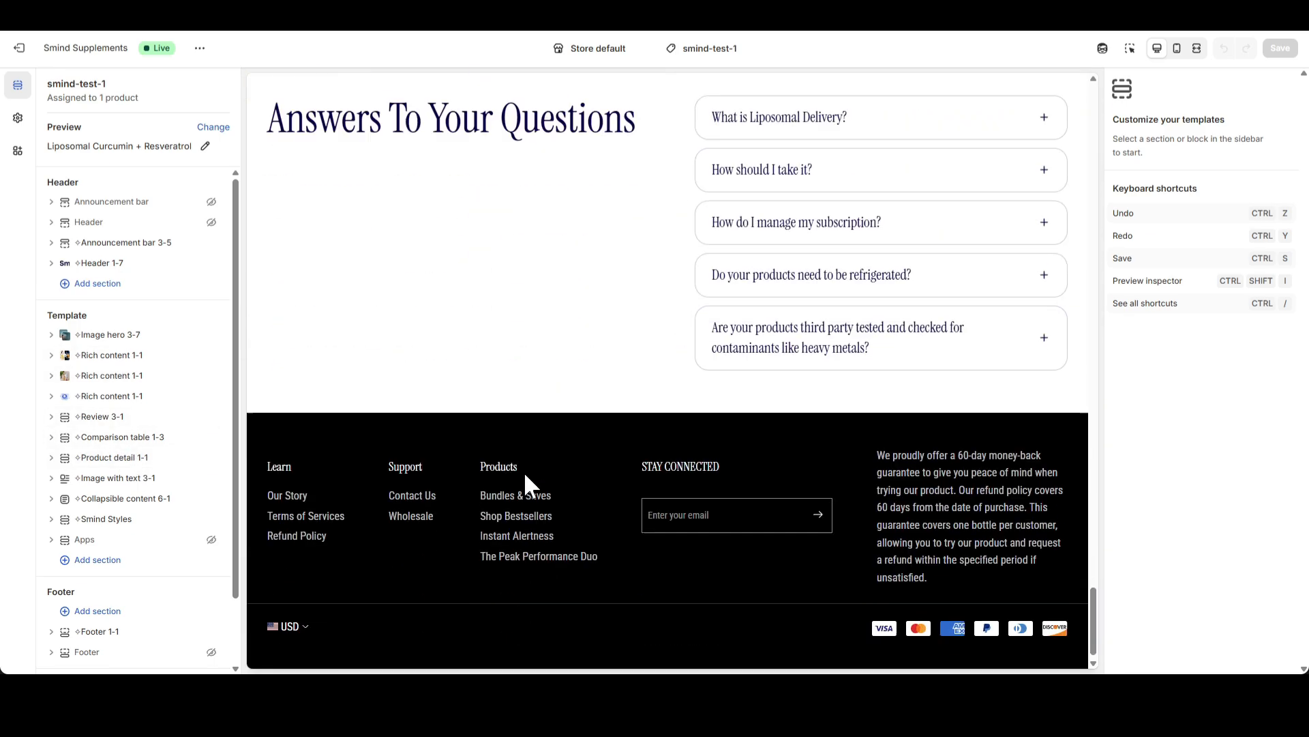
scroll(526, 481, "up", 15)
scroll(126, 539, "down", 2)
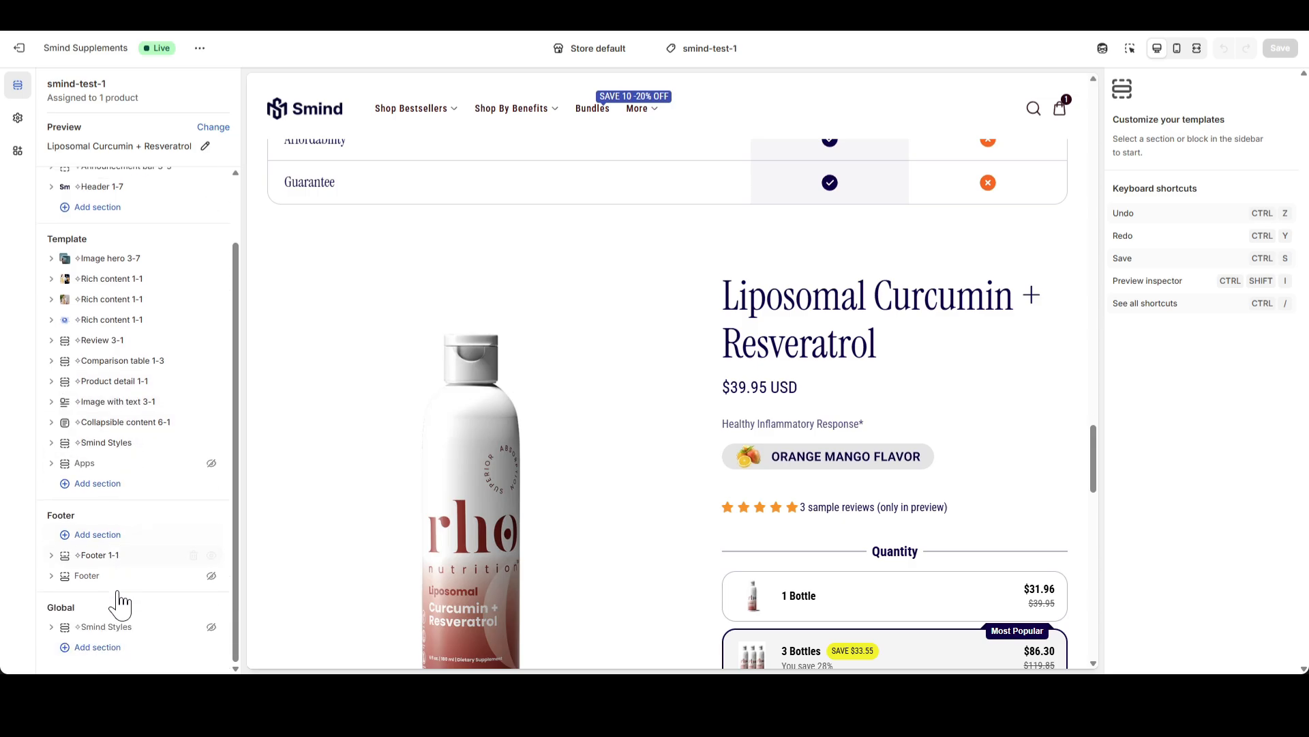
Add the Cart drawer 1-1 section to the Global group, finding it with the search term "Cart"
left_click(102, 652)
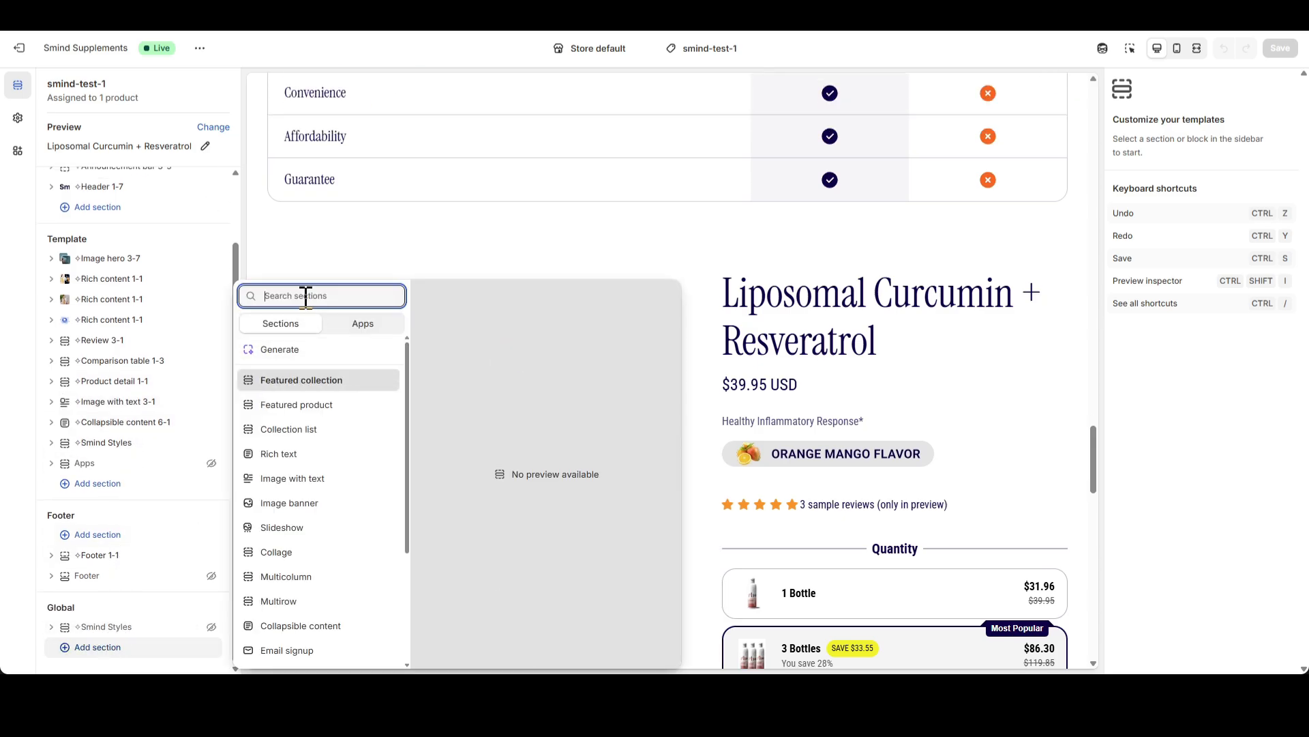
type("Cart")
left_click(306, 381)
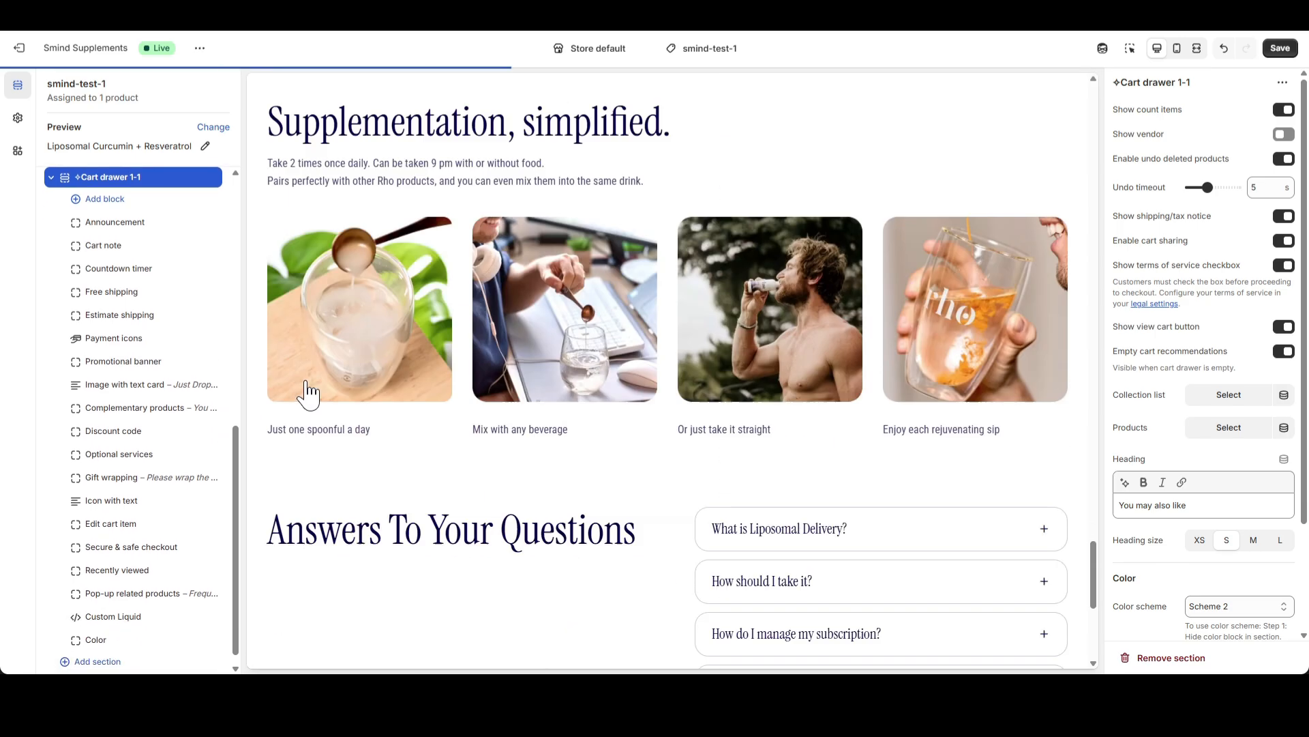
Choose the 1 Bottle option of Liposomal Curcumin + Resveratrol in the page preview and add it to the cart
scroll(845, 339, "up", 15)
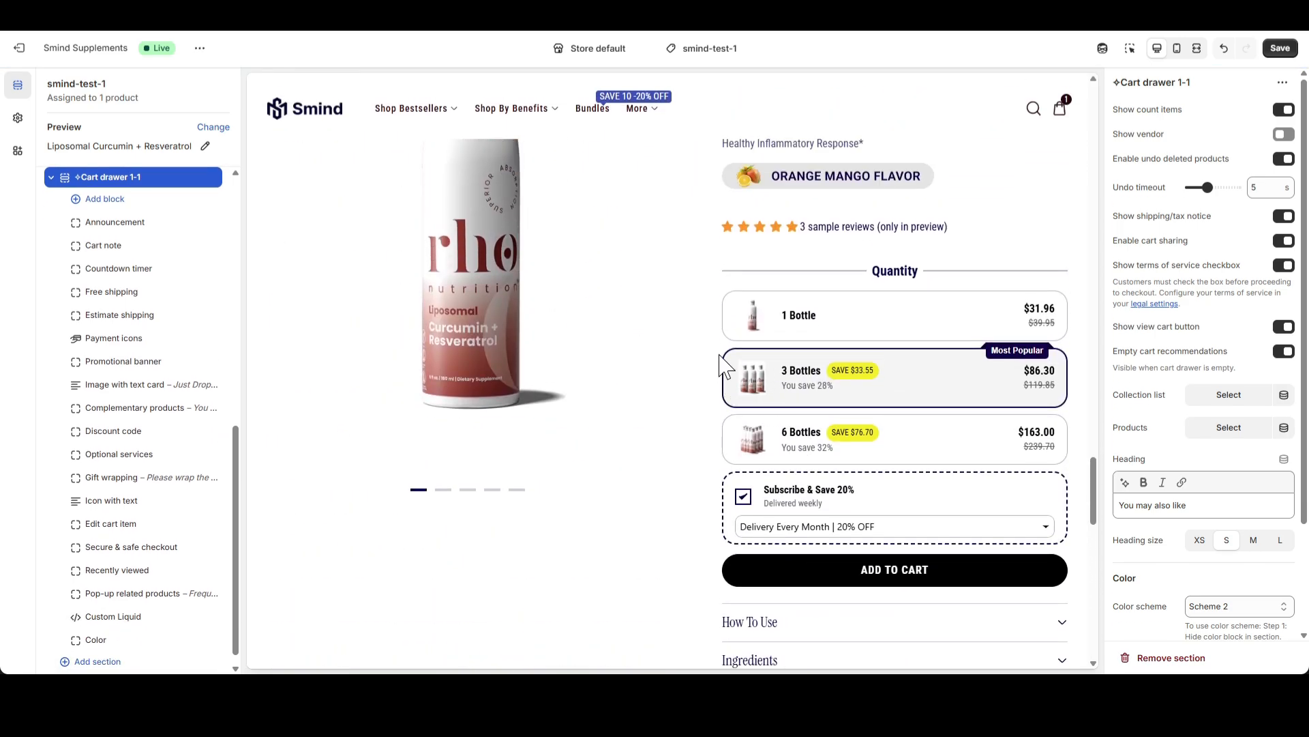
scroll(724, 368, "up", 1)
scroll(724, 368, "up", 1)
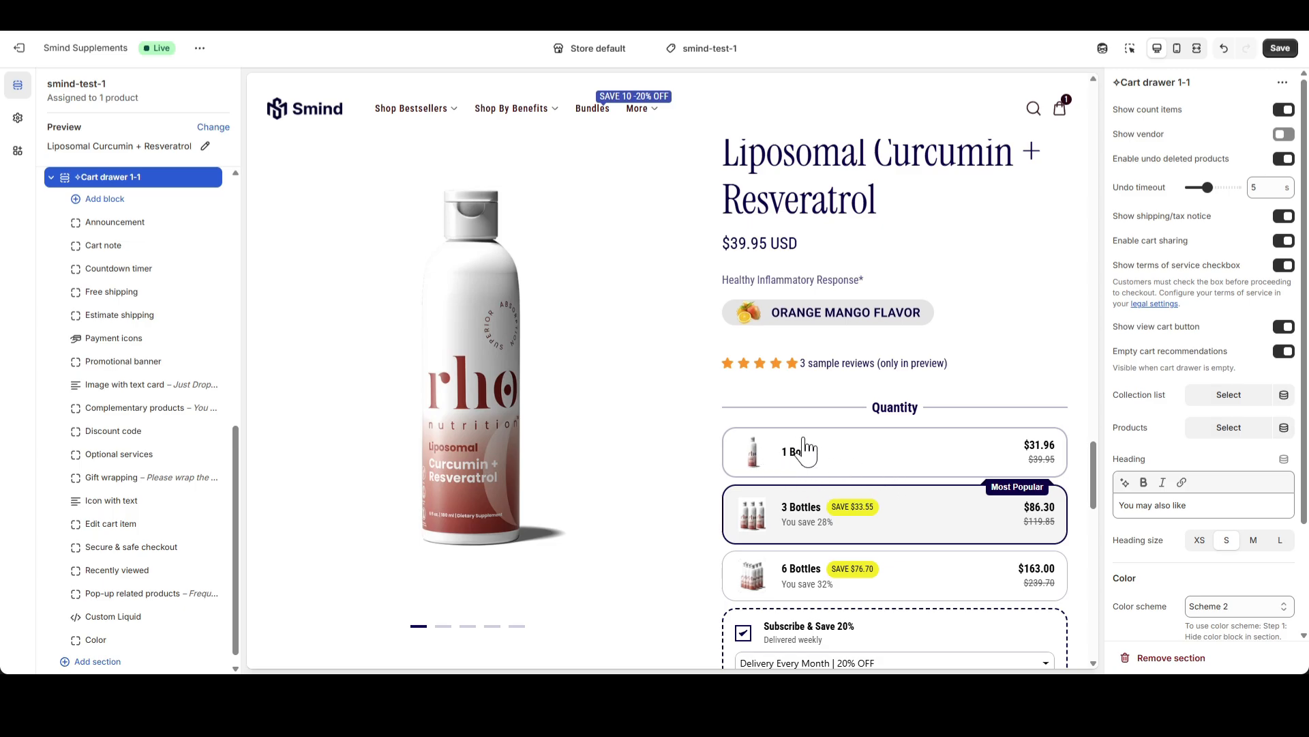
left_click(833, 455)
scroll(832, 455, "down", 2)
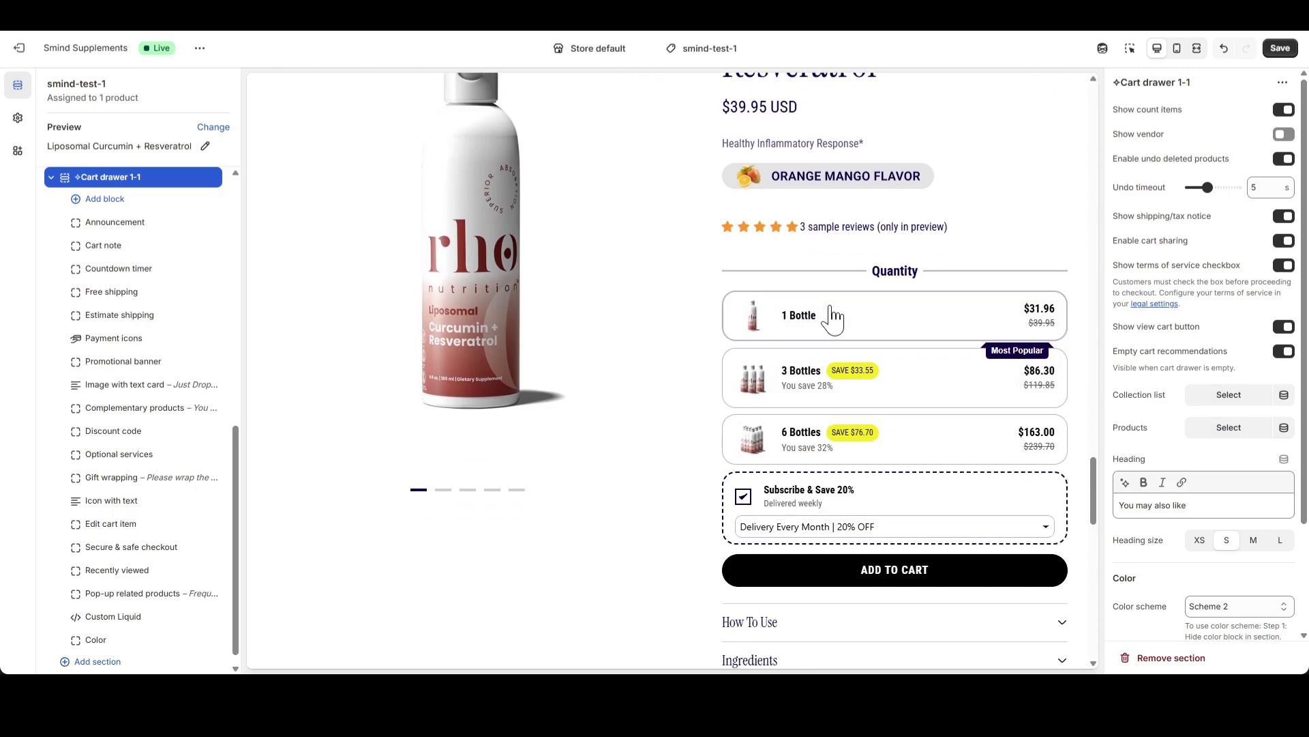
left_click(856, 576)
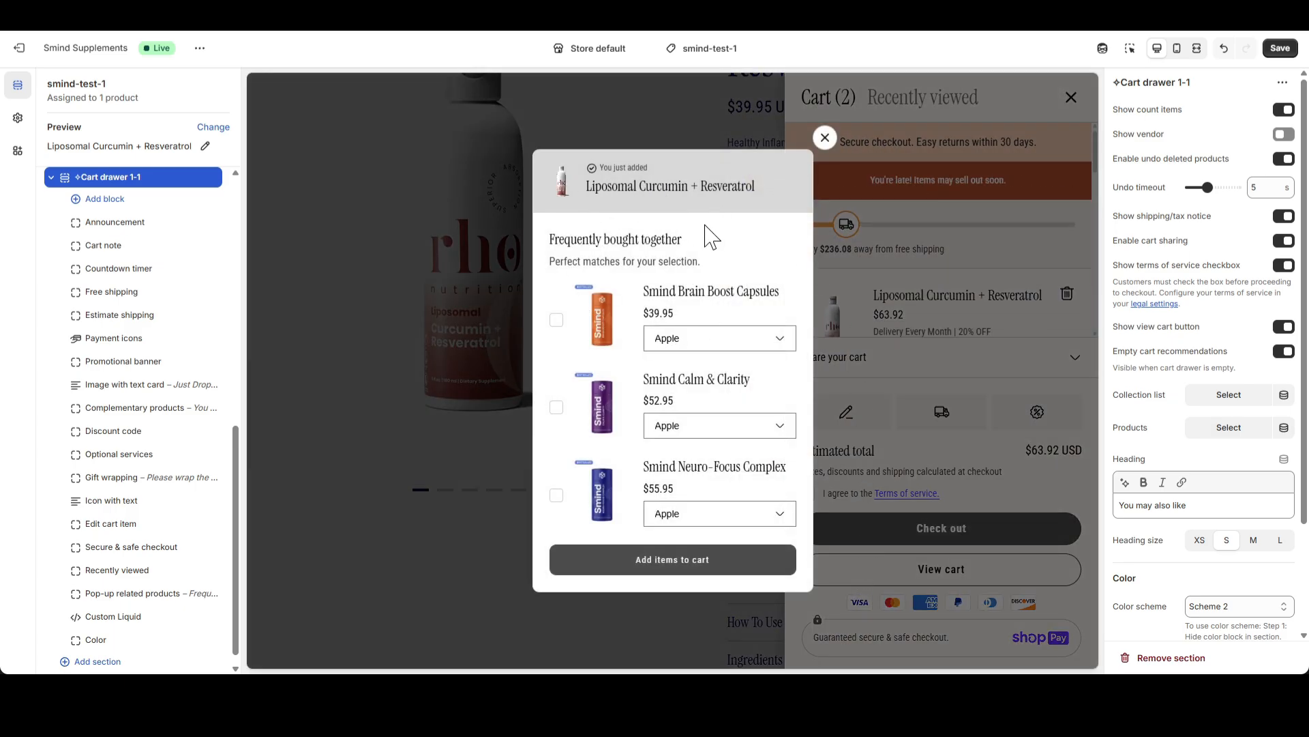
Close the frequently bought together pop-up and look through the cart drawer's contents
left_click(825, 138)
scroll(955, 232, "down", 5)
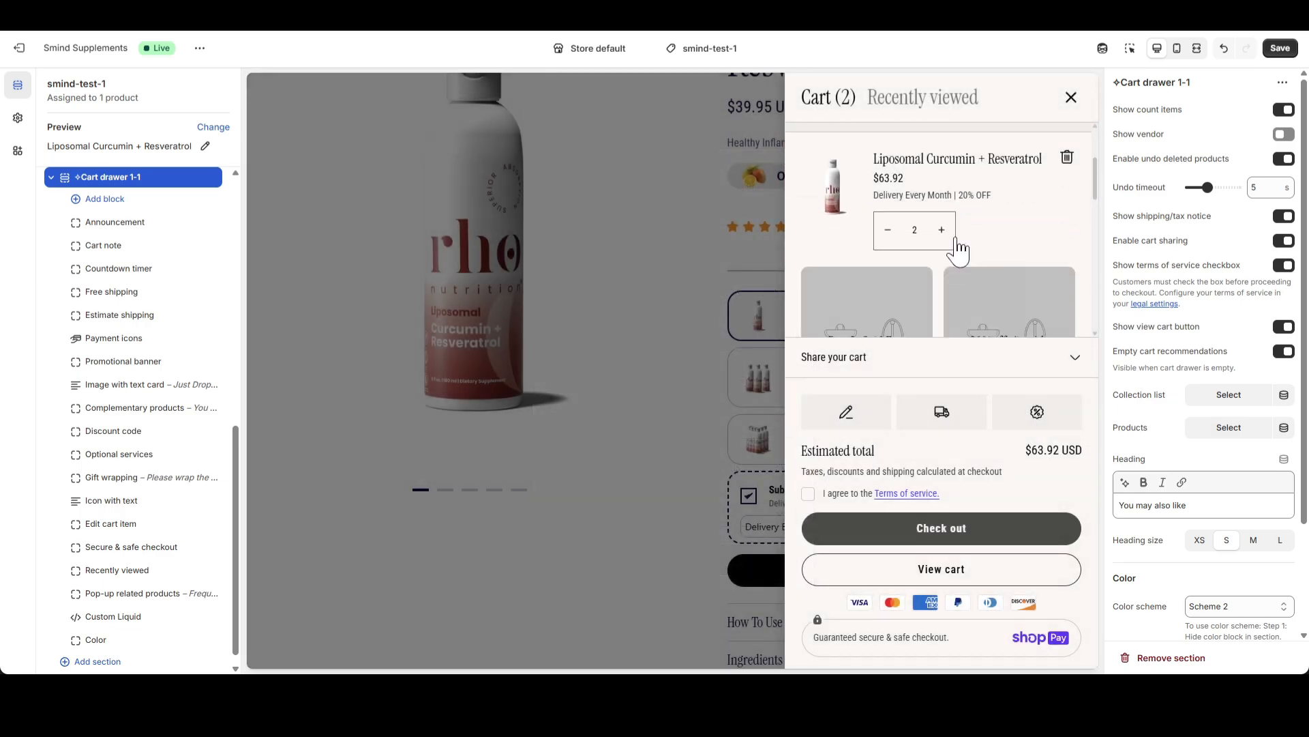
scroll(955, 235, "down", 5)
scroll(970, 307, "up", 11)
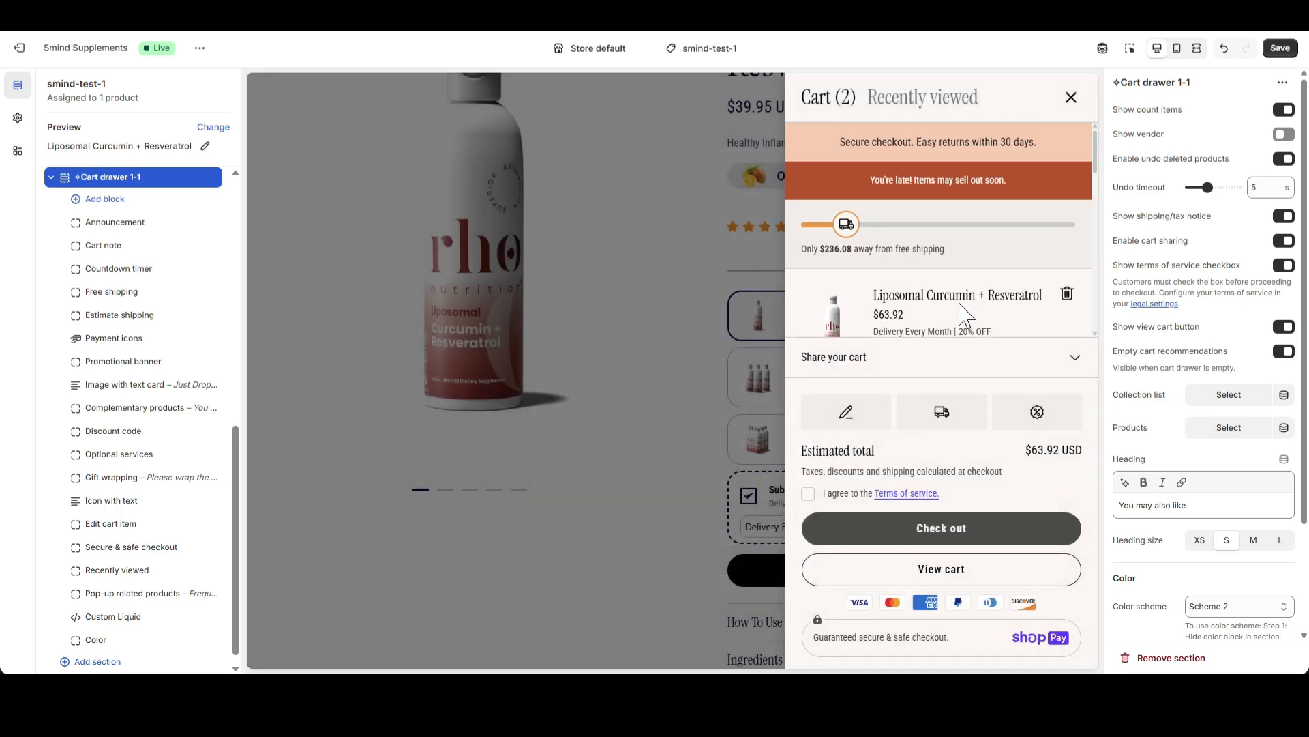
Replace the cart drawer's Announcement block text with "🔥 48 HOURS FLASH SALE"
left_click(117, 223)
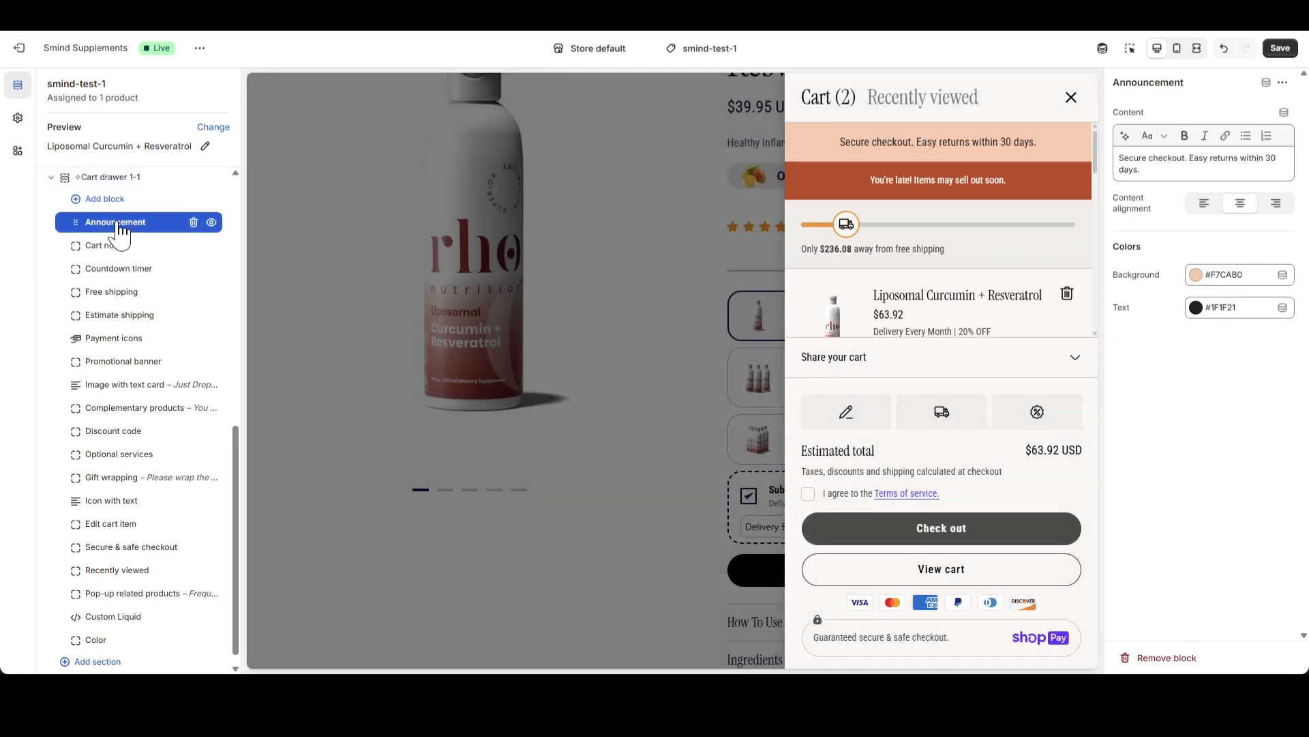
left_click(1167, 168)
key("ctrl+a")
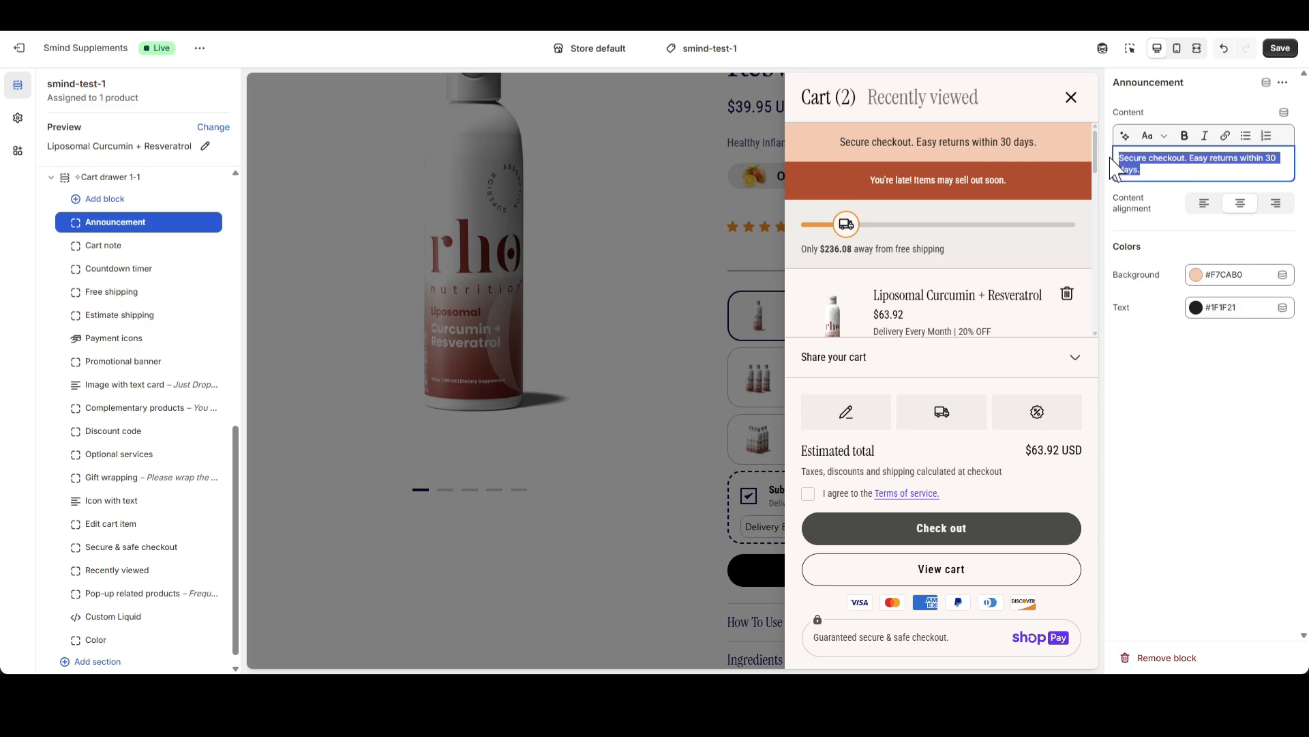
type("48 HOURS FLASH SALE")
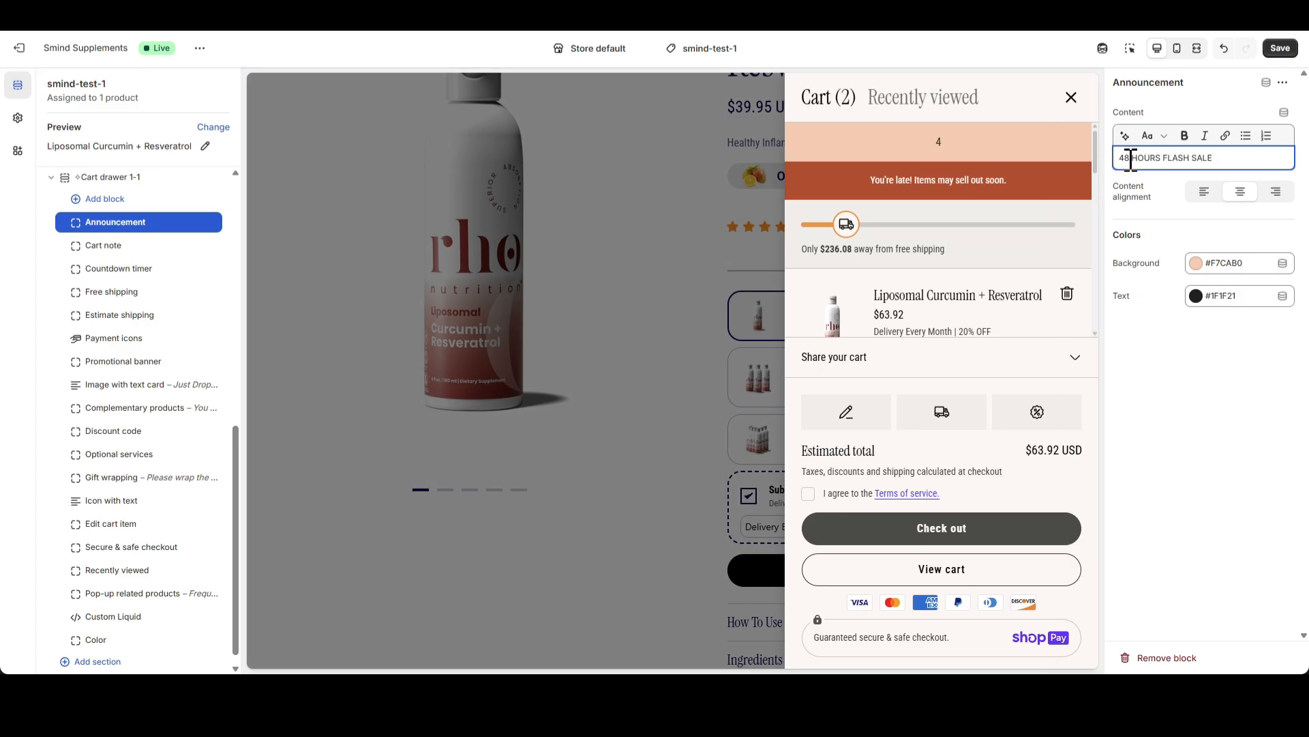
left_click(1096, 302)
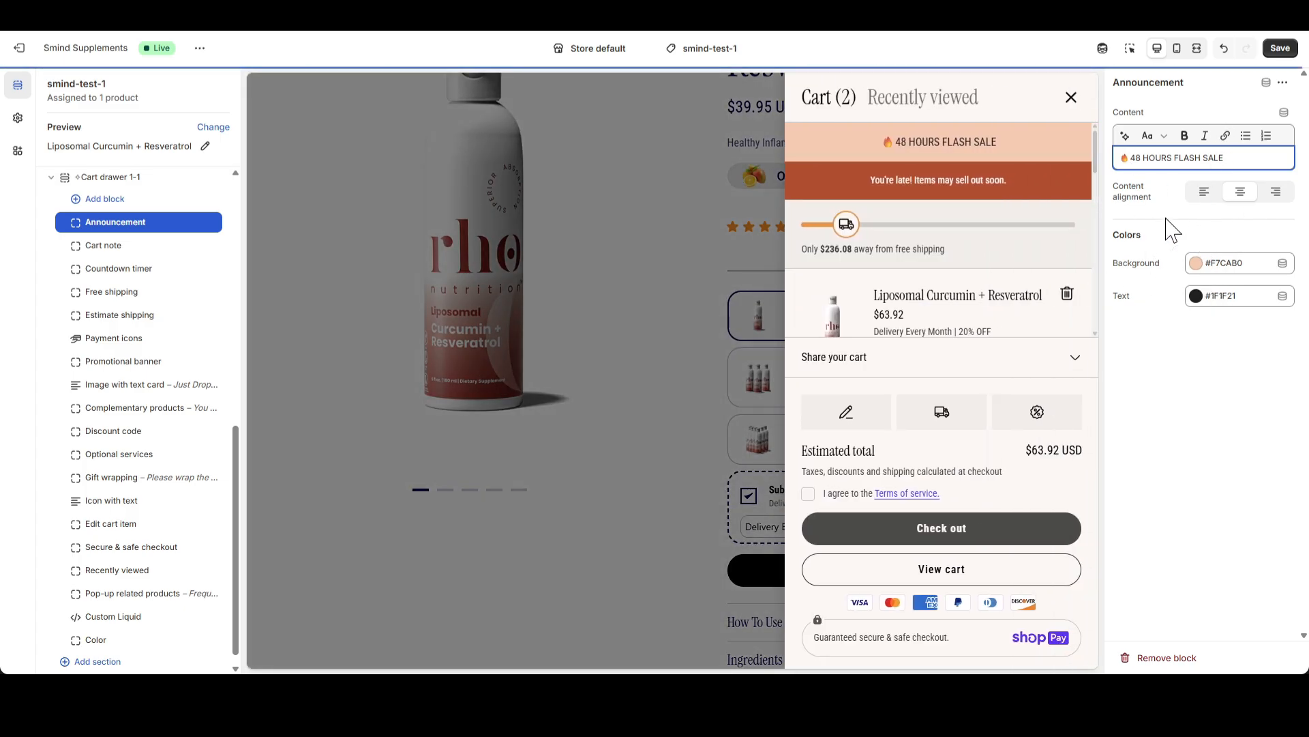
Set the Announcement block's background color to the dark navy swatch #0C0047
left_click(1204, 270)
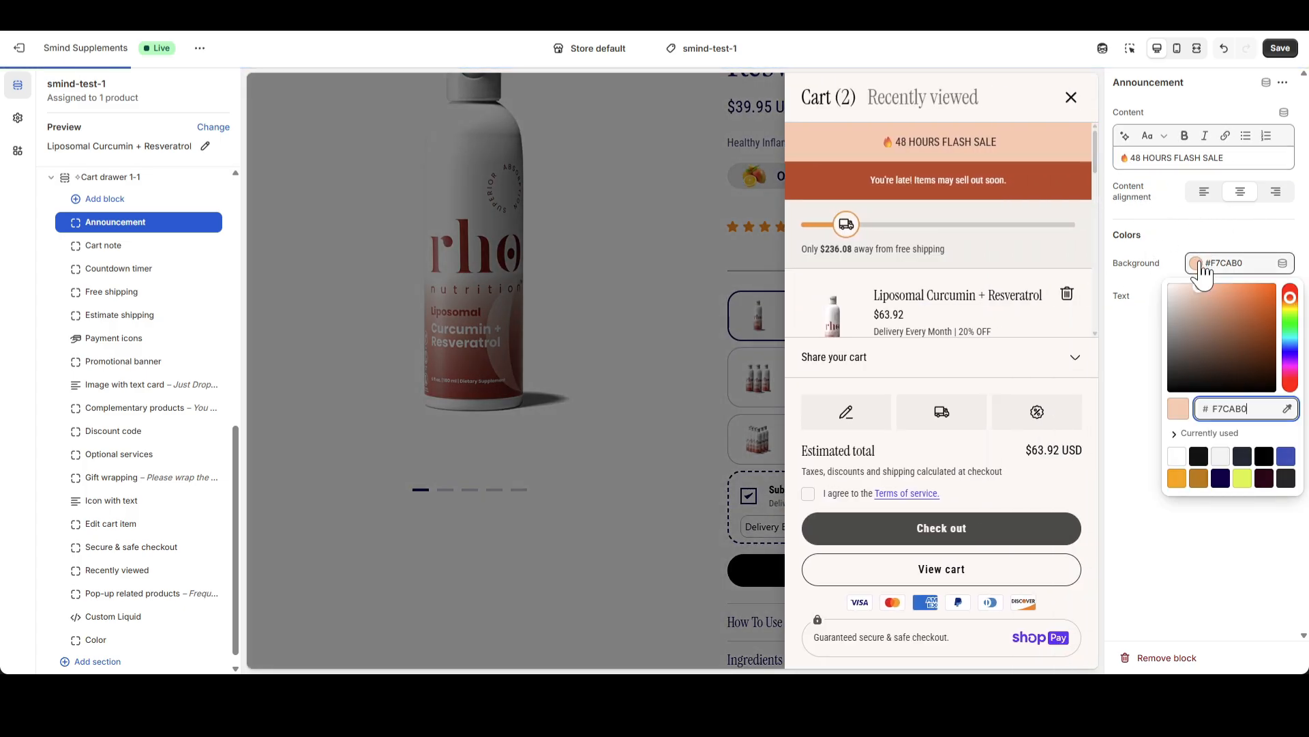
left_click(1221, 476)
left_click(1130, 350)
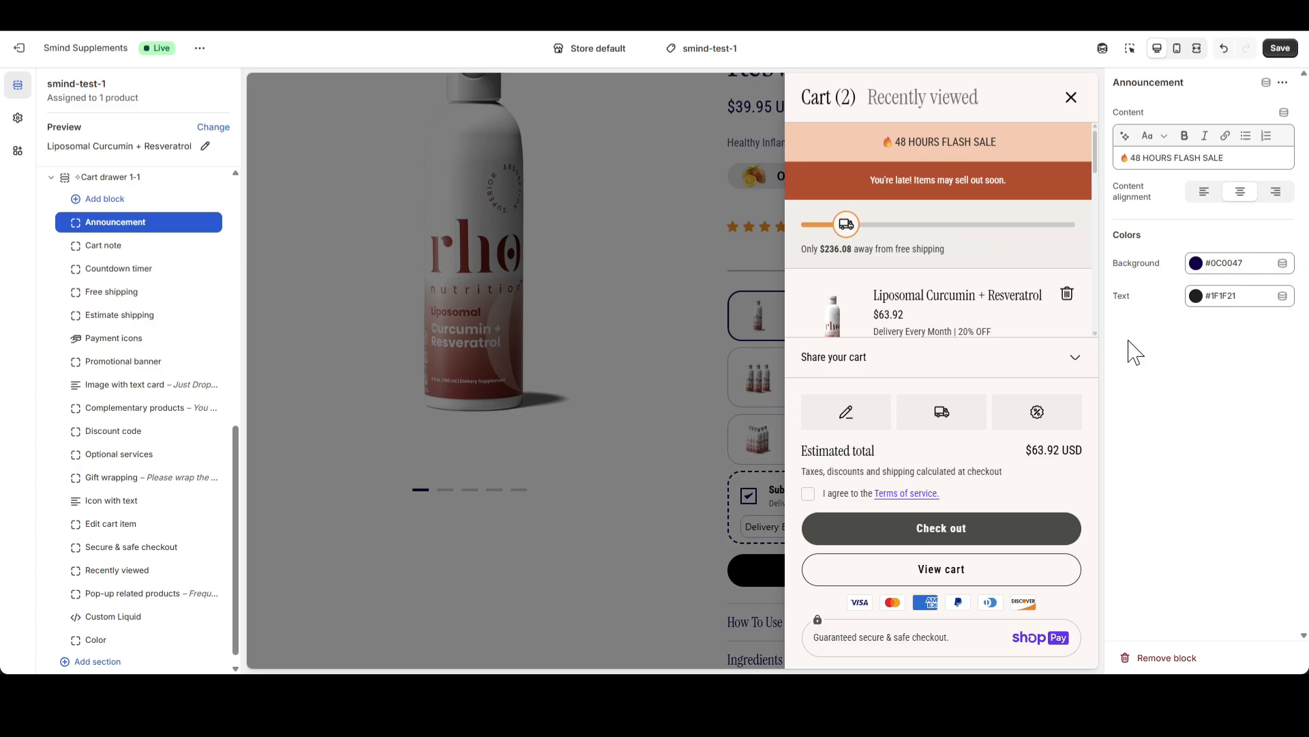
Set the Announcement block's text color to the white swatch #FFFFFF
left_click(1202, 300)
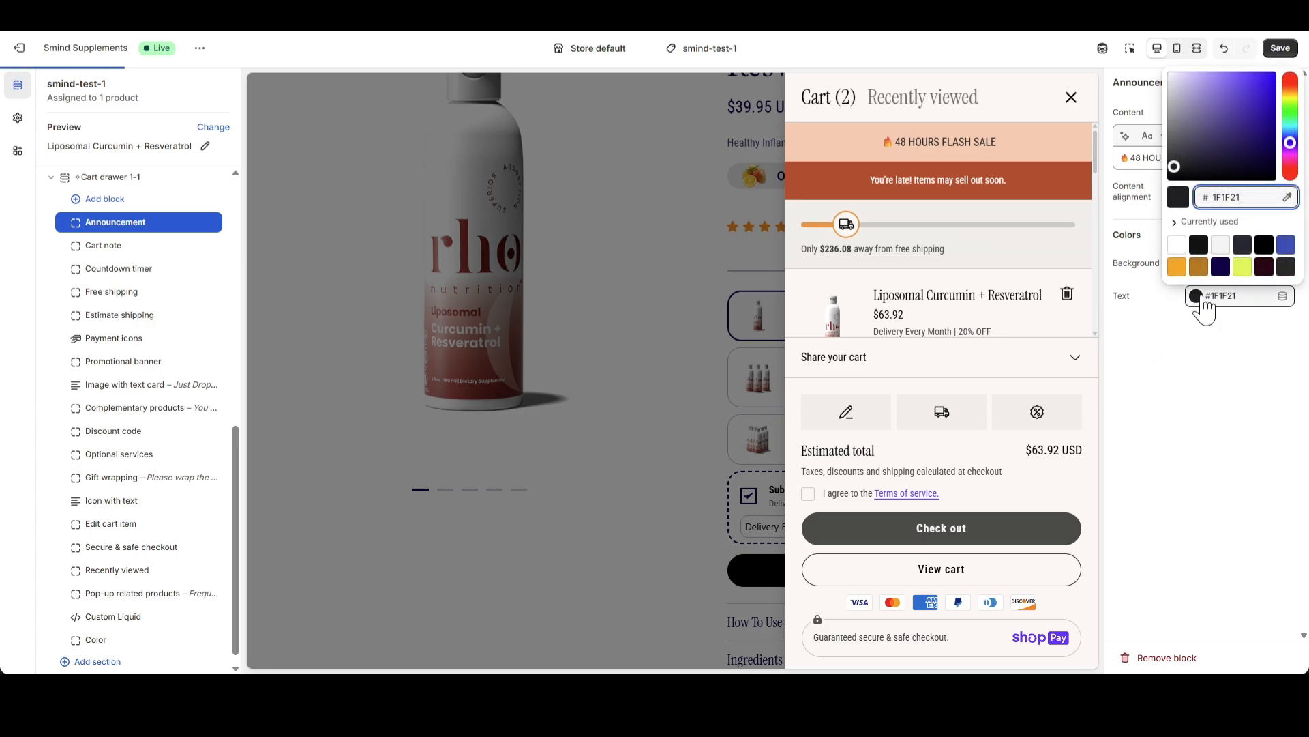
left_click(1178, 247)
left_click(1202, 356)
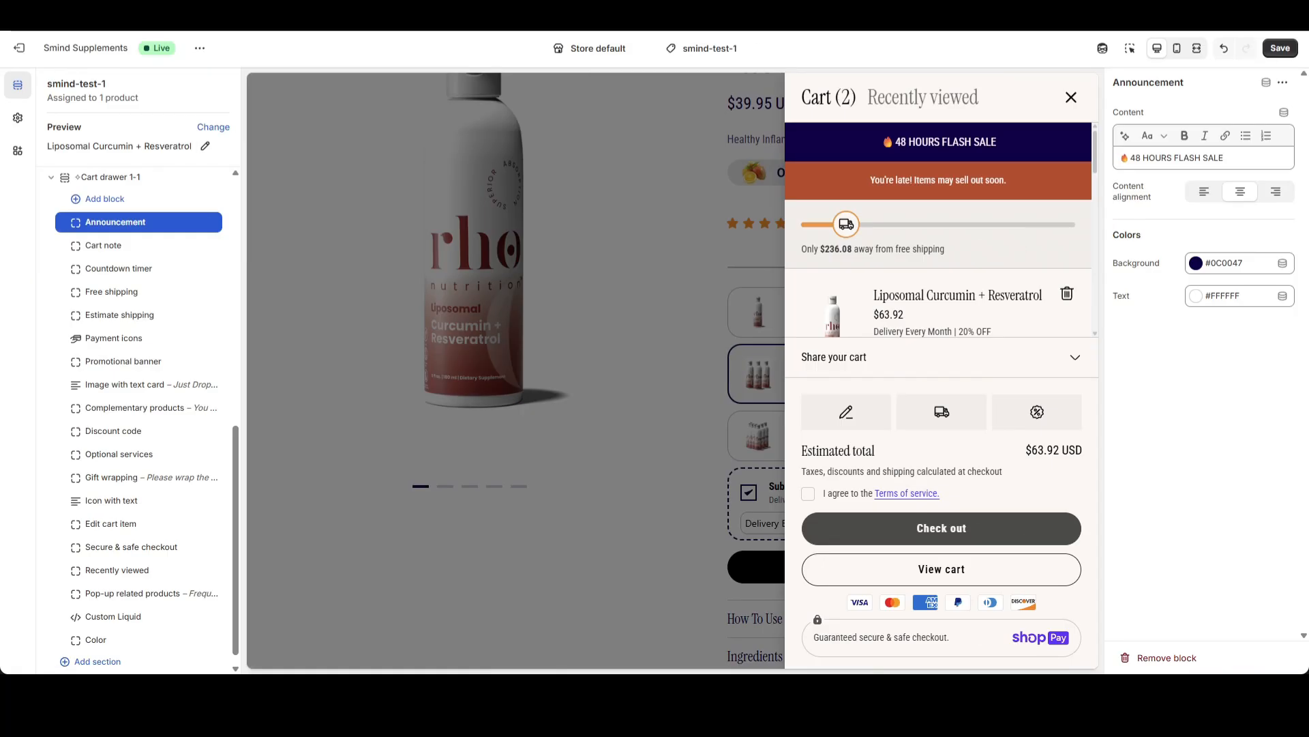
Select the Cart note block and save the order note "Delivery in 2 weeks" in the cart drawer preview
left_click(113, 256)
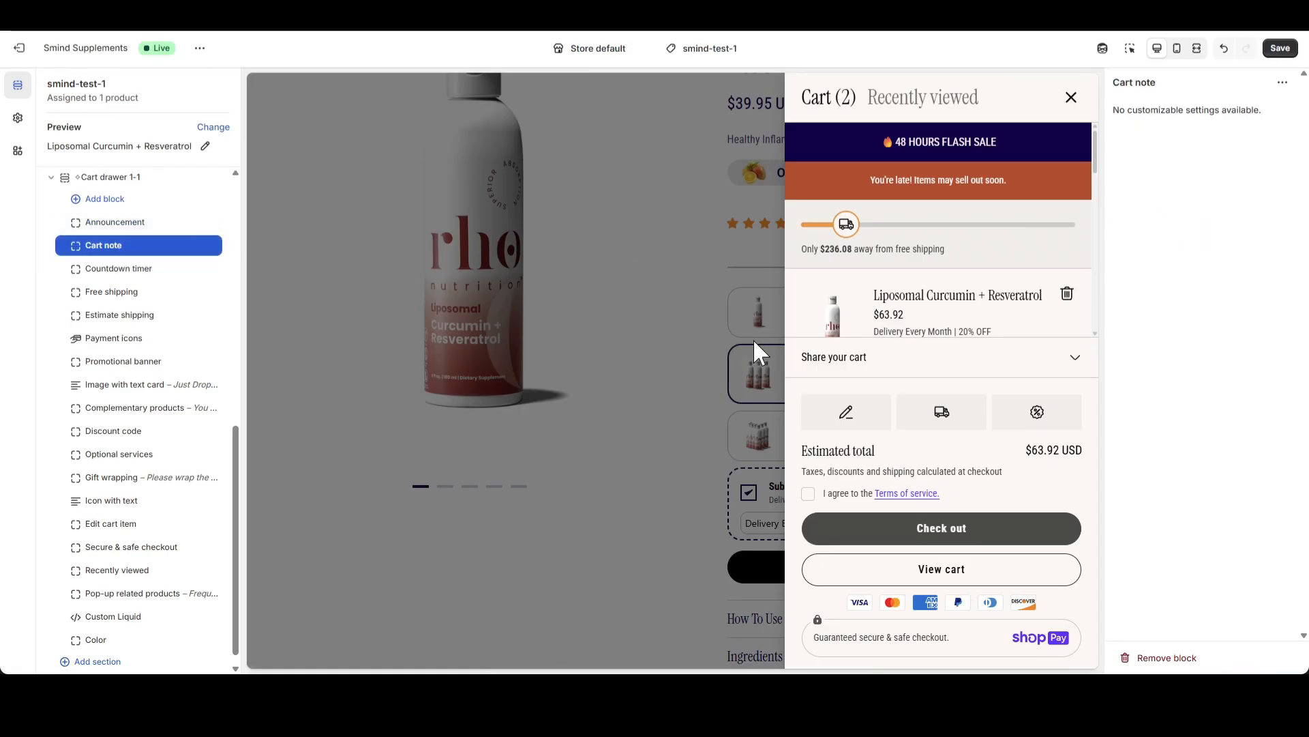
left_click(843, 416)
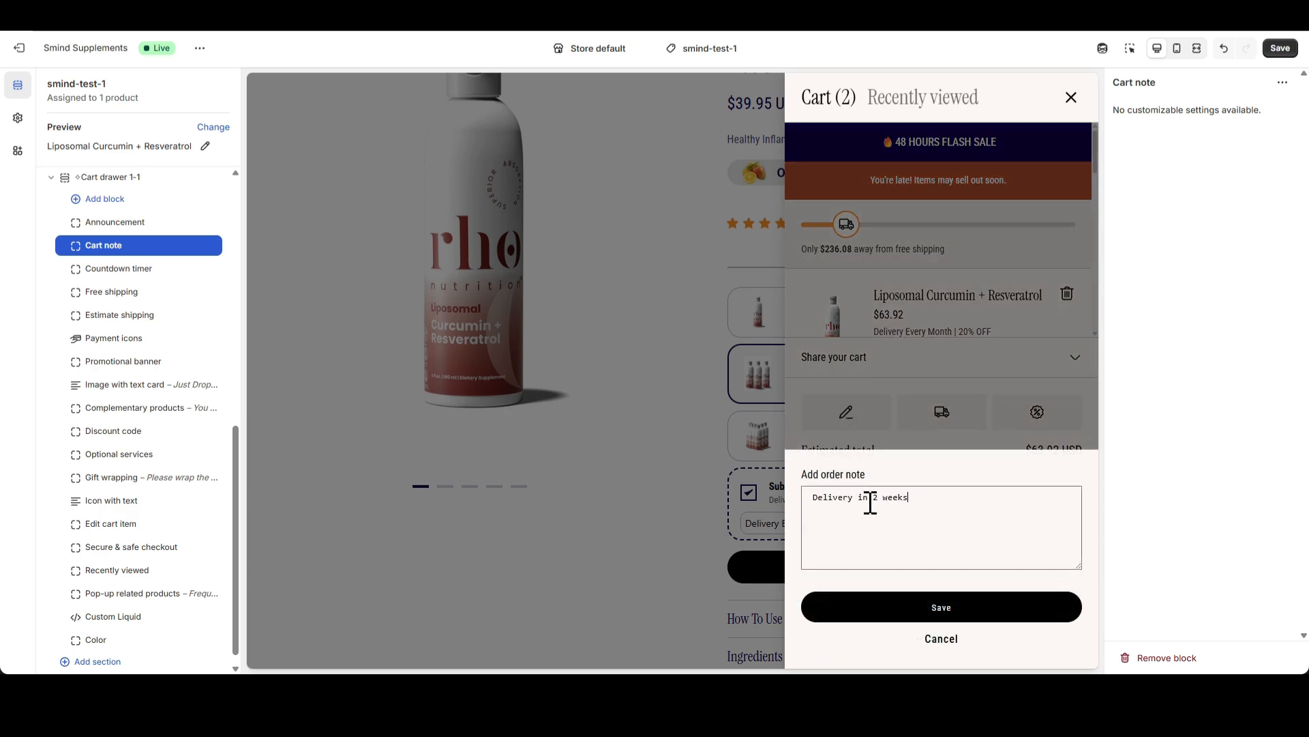
left_click(922, 611)
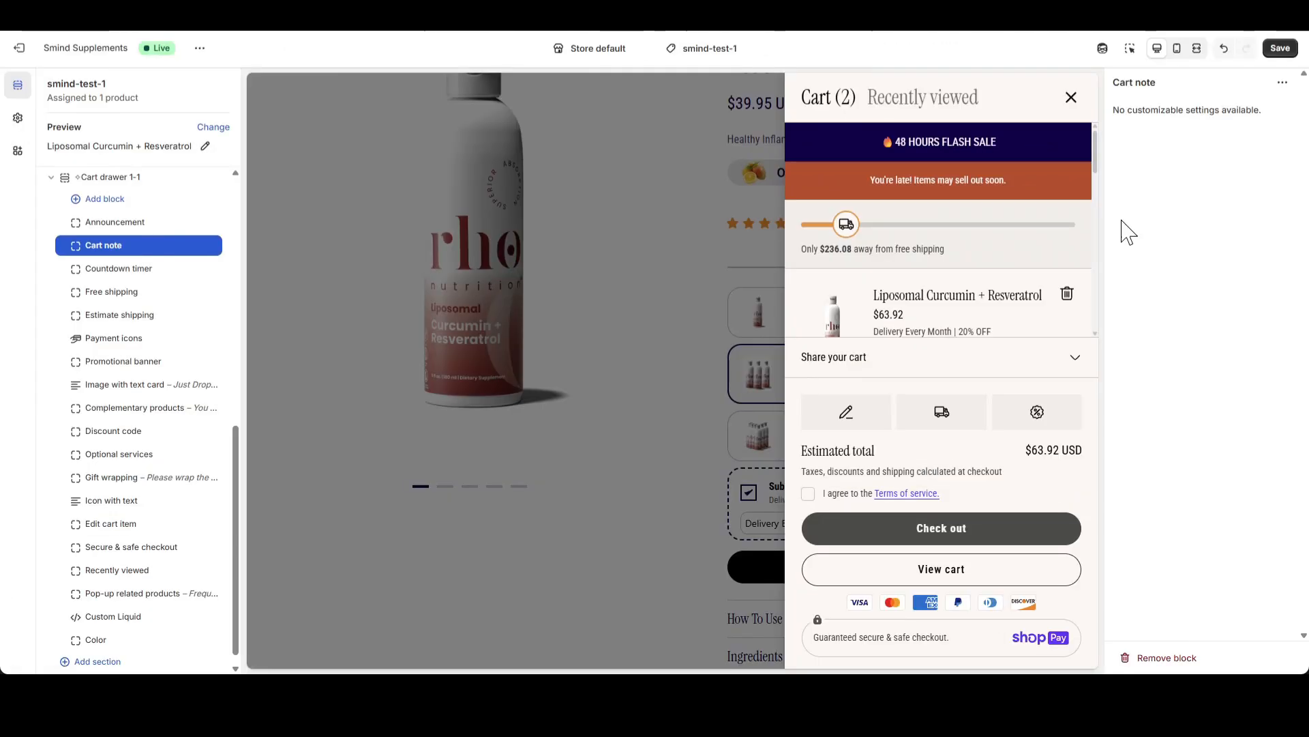
Replace the Countdown timer block's countdown message with "🛒 Urgent: Your Cart Items Is On Sale For The Next [timer] Only"
left_click(116, 268)
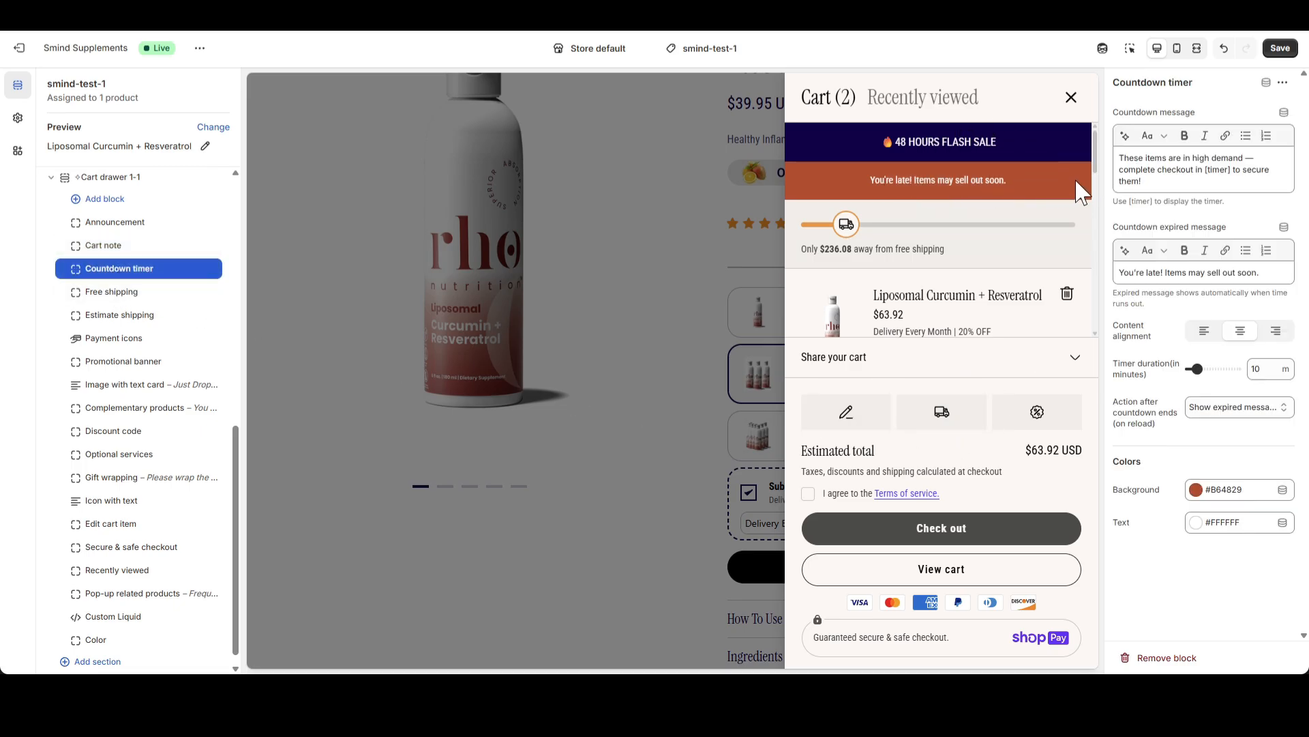
triple_click(1152, 170)
type("Urgent: Your Cart Items Is On Sale For The Next 10 Minutes Only")
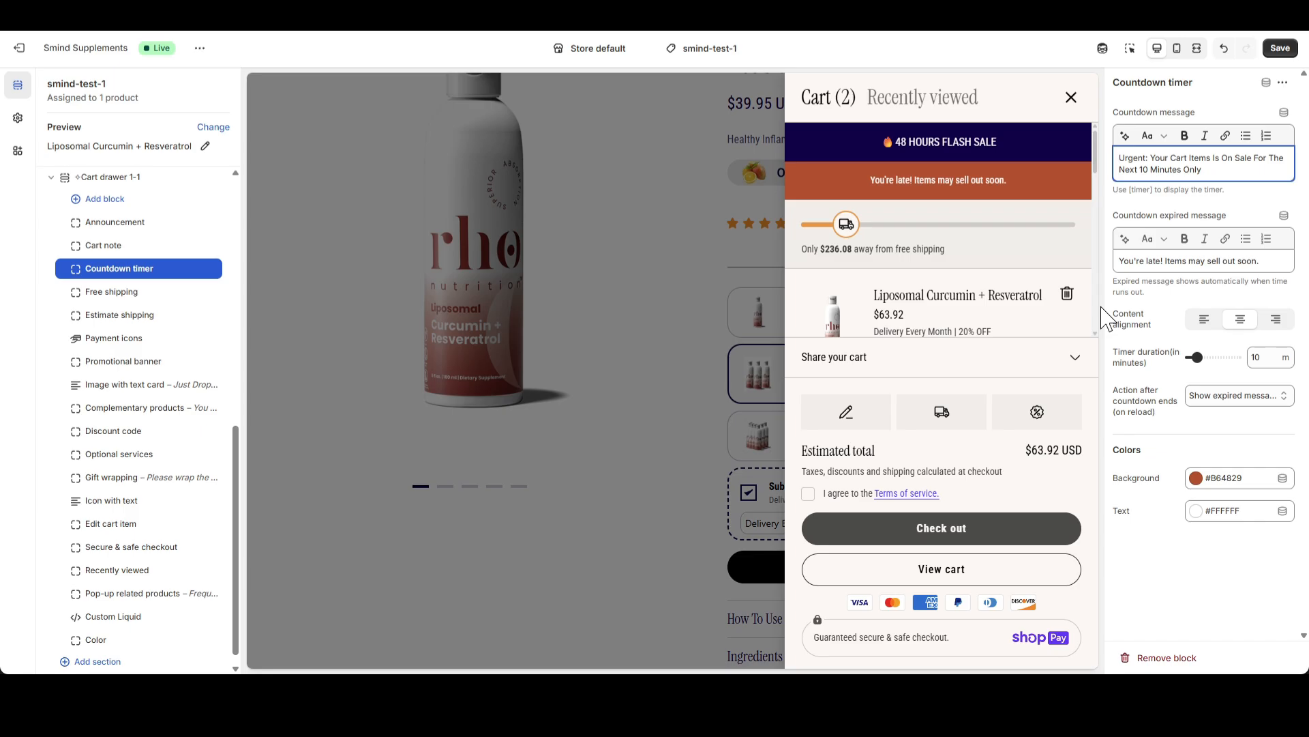
type("🛒")
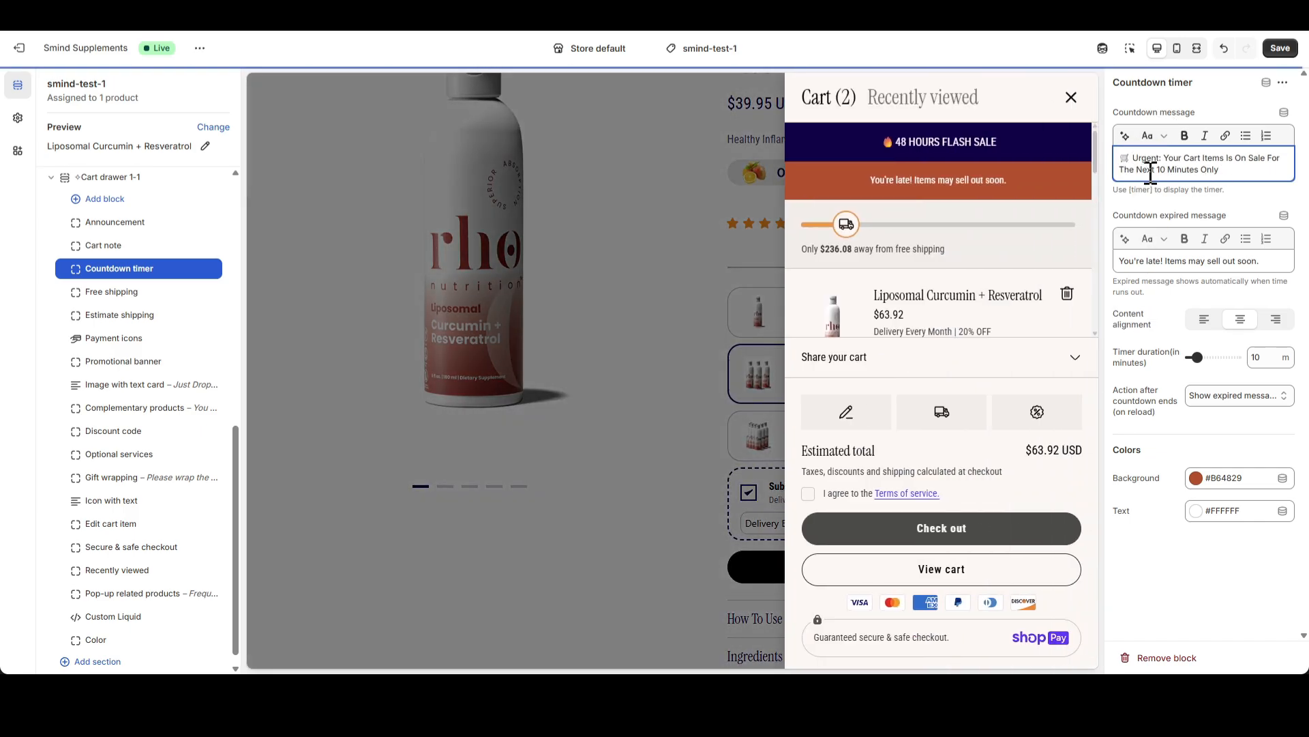
left_click_drag(1157, 169, 1199, 169)
type("[timer]")
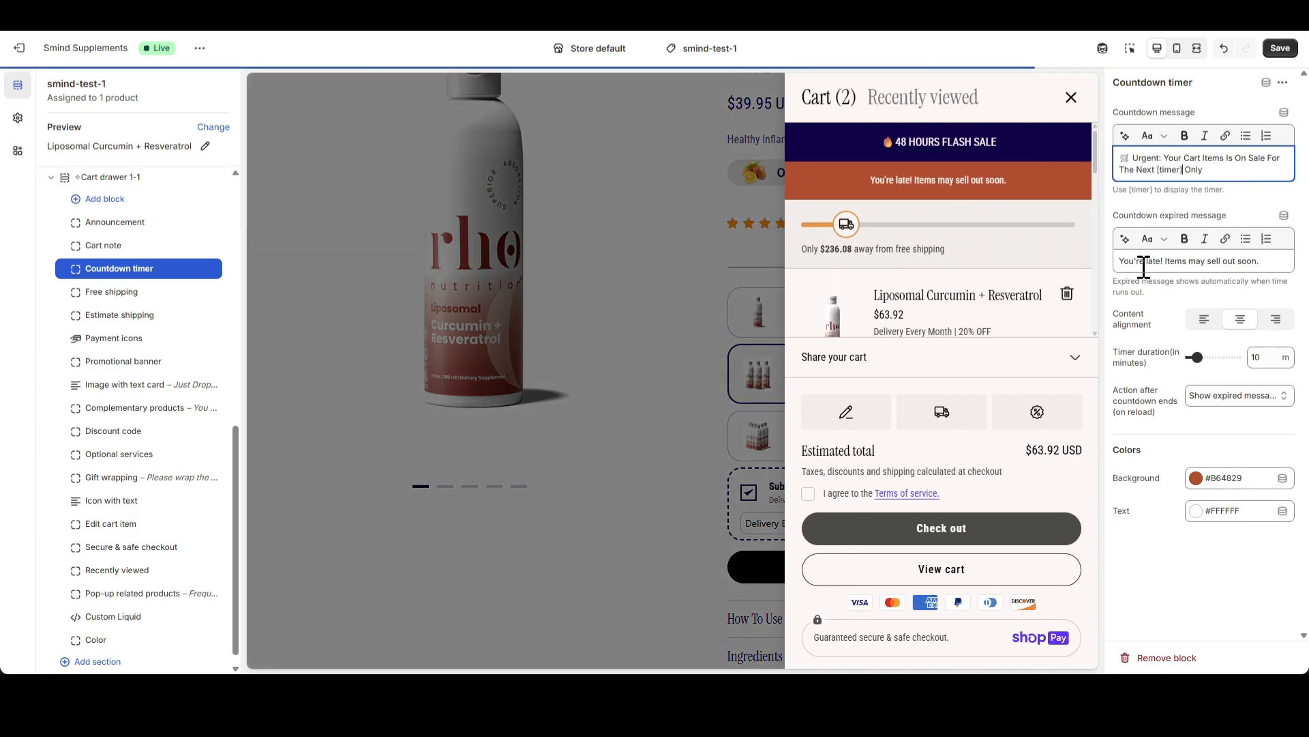
Set the countdown's timer duration to 5 minutes and its action after the countdown ends to Repeat the countdown
left_click(1143, 266)
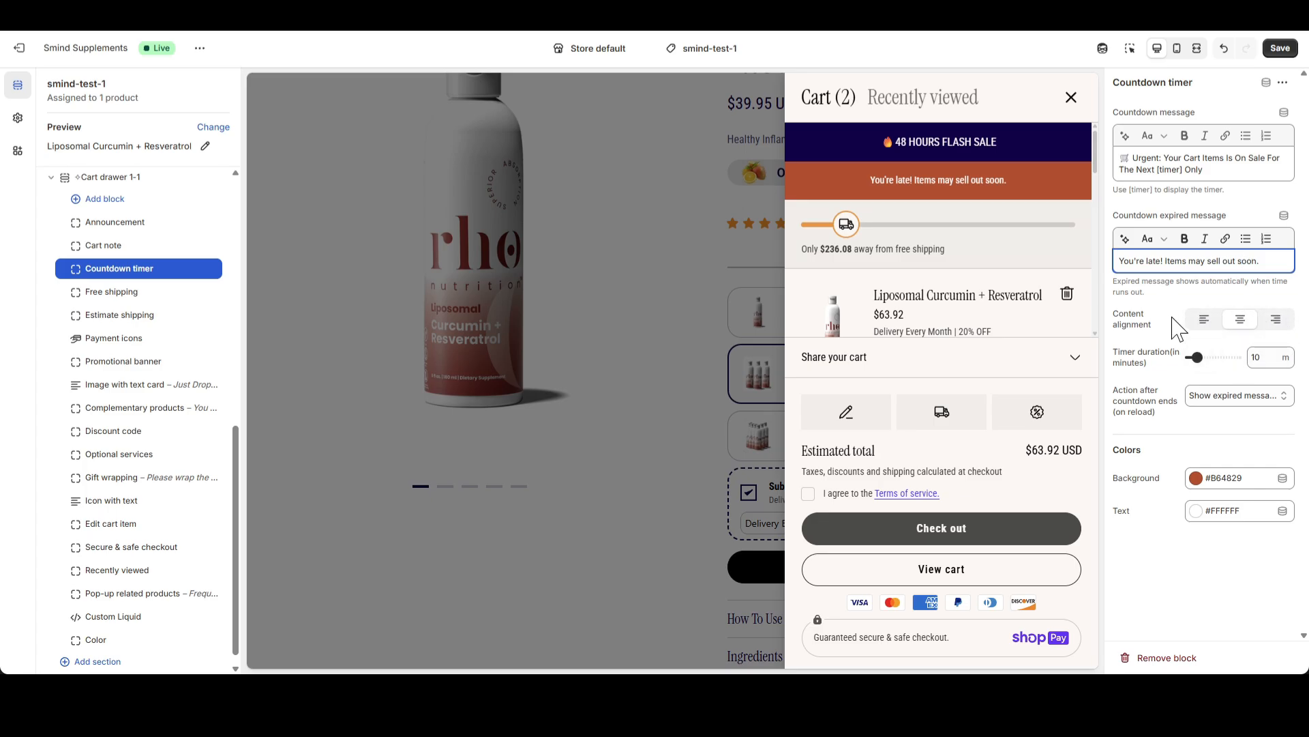
left_click(1268, 357)
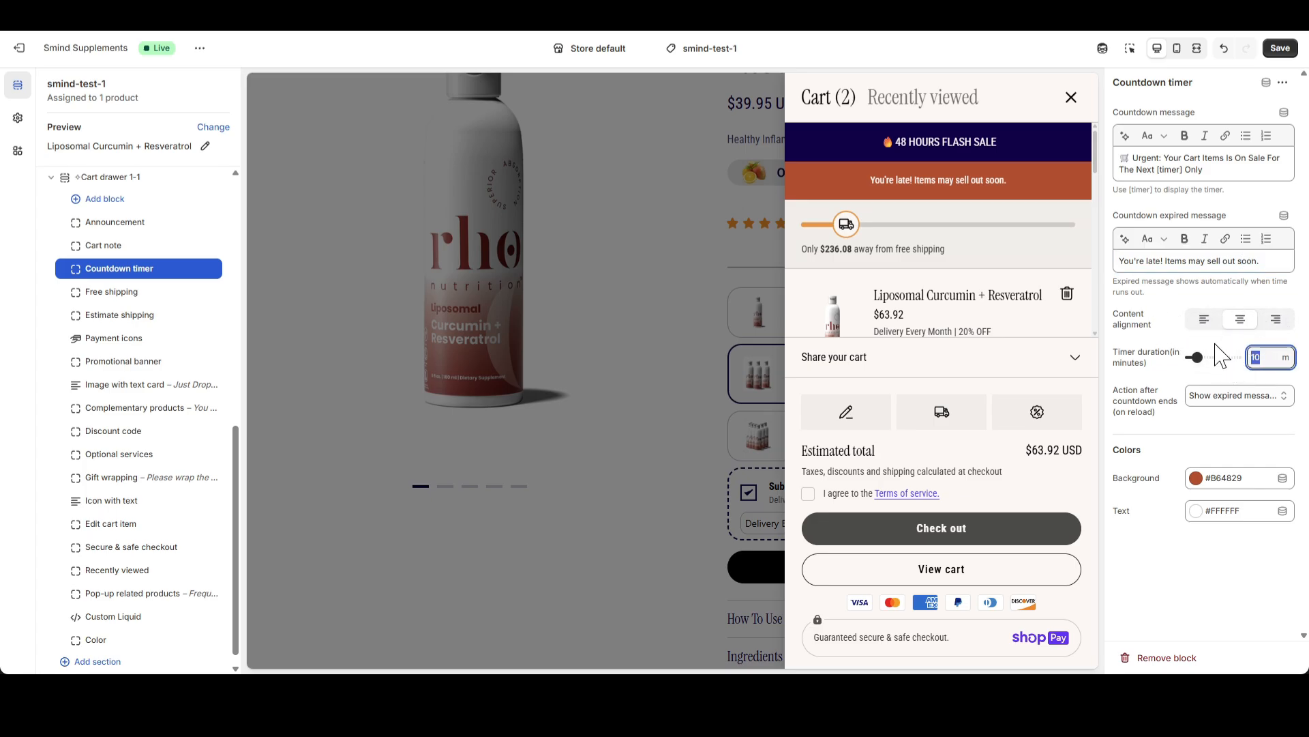
left_click_drag(1196, 357, 1176, 349)
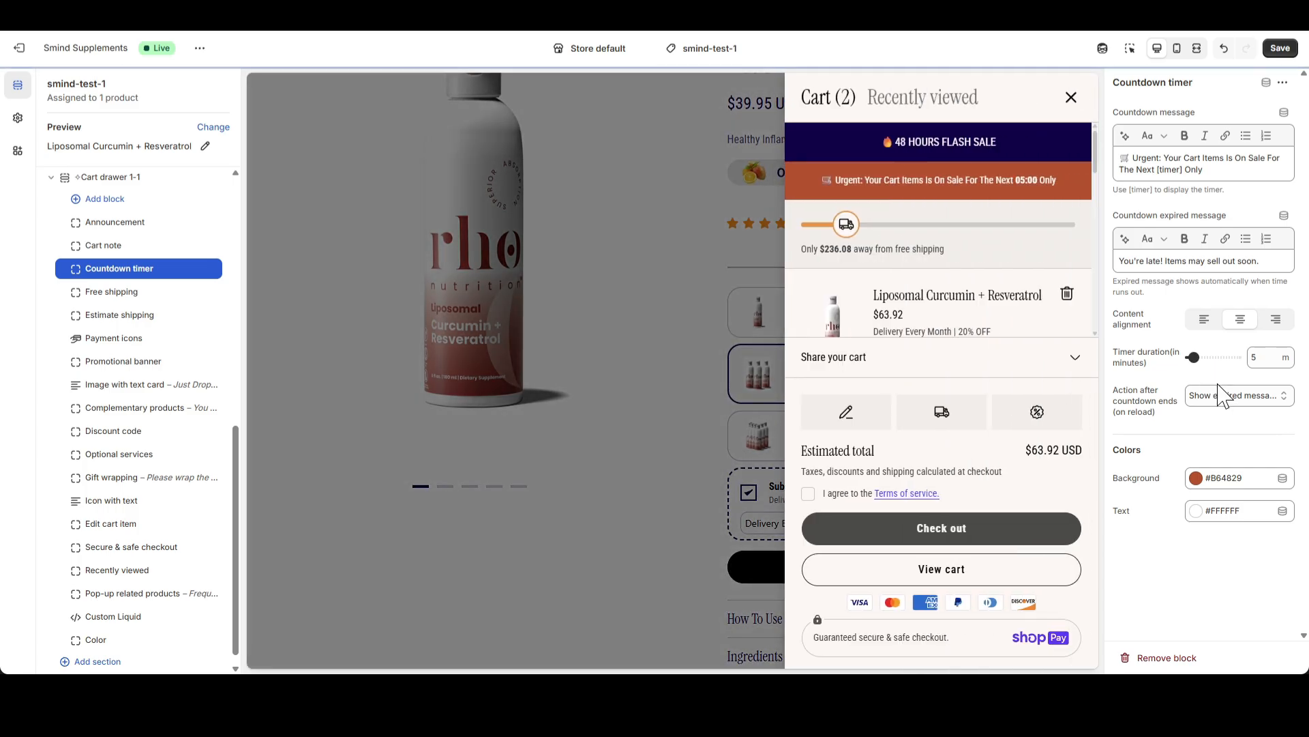
left_click(1222, 398)
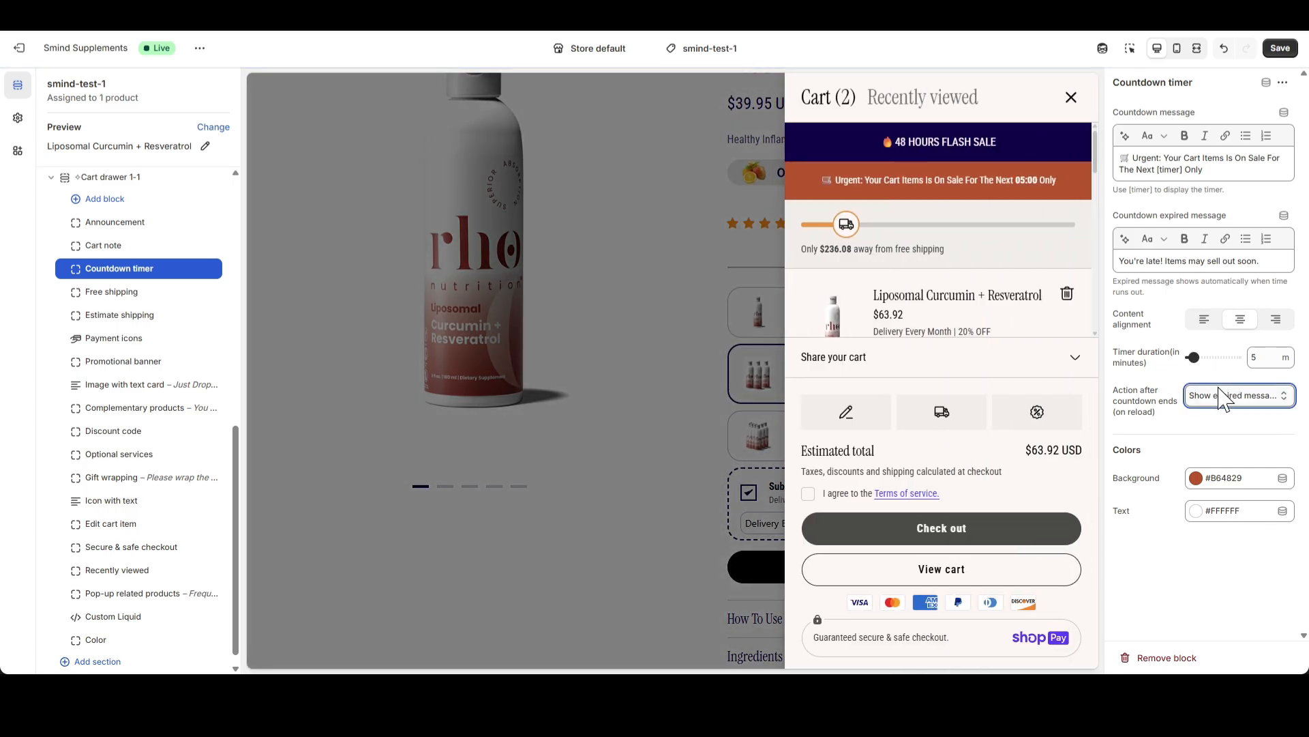
left_click(1193, 397)
left_click(1190, 389)
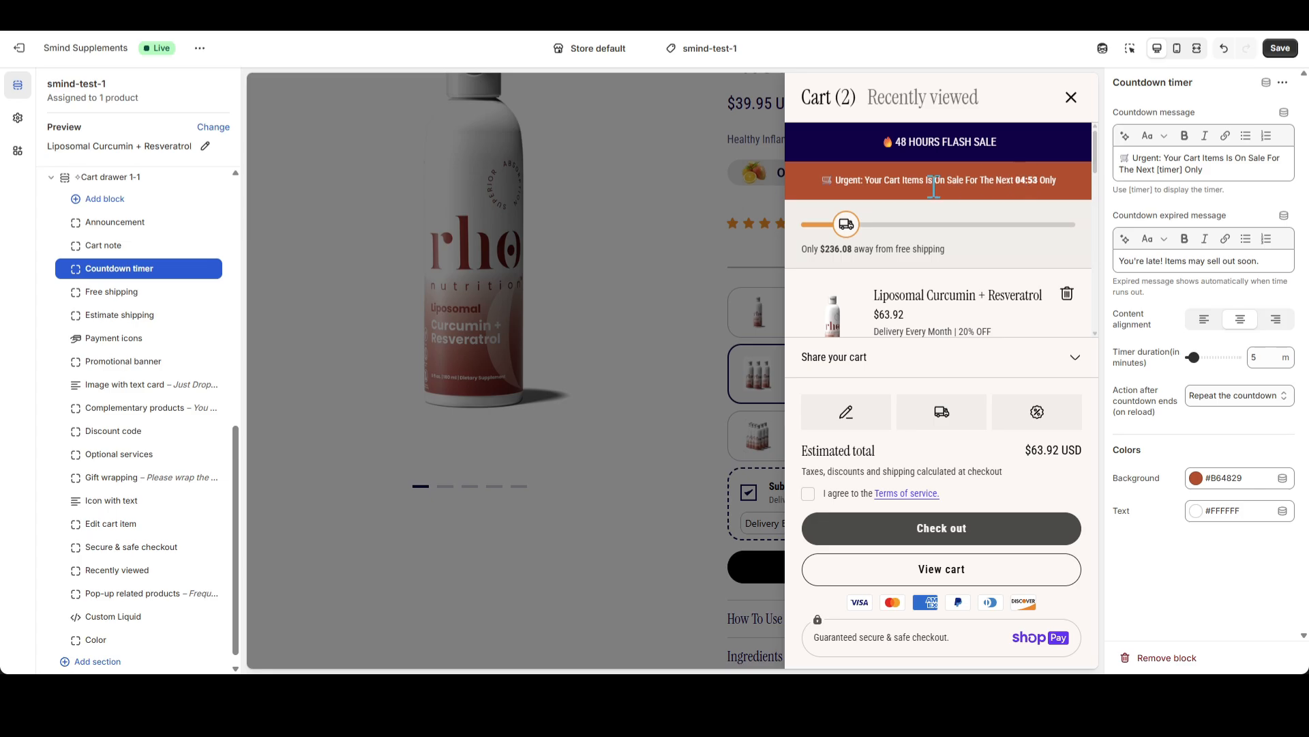
Set the Countdown timer block's background color to white #FFFFFF and its text color to #121212
left_click(1195, 477)
left_click(1177, 427)
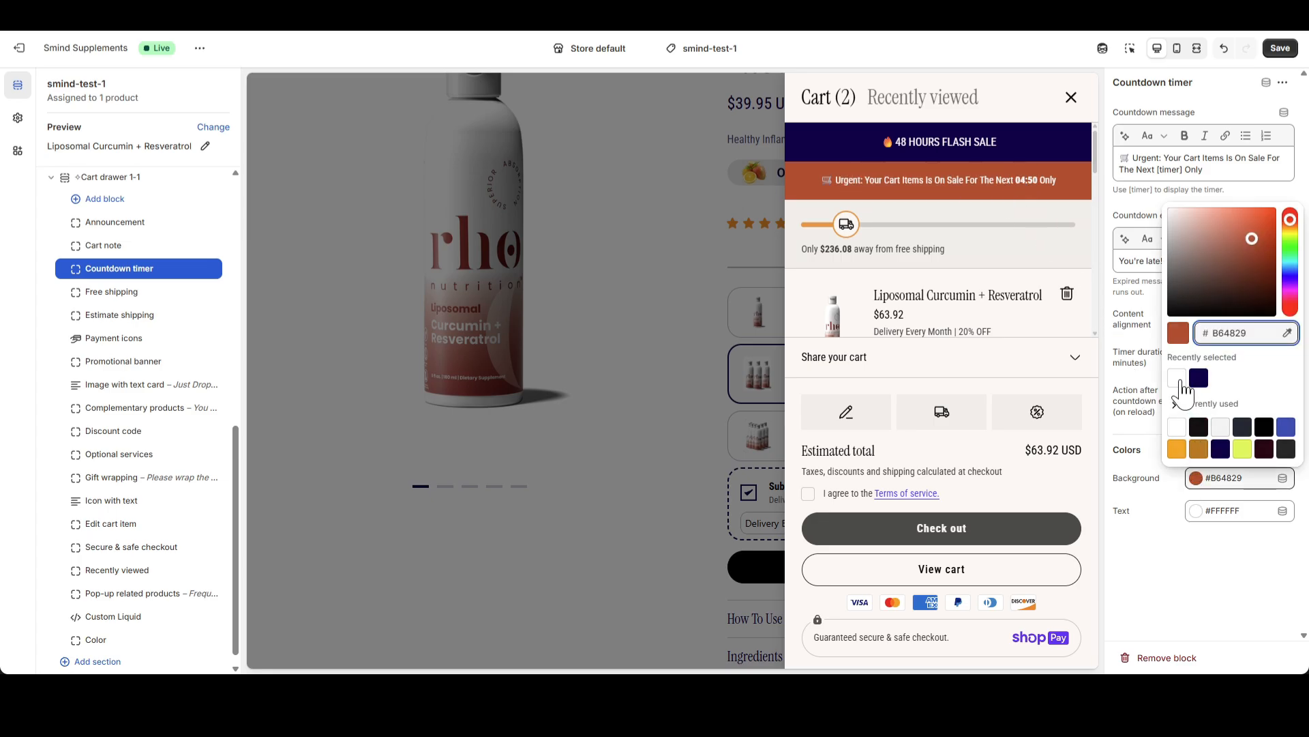
left_click(1145, 401)
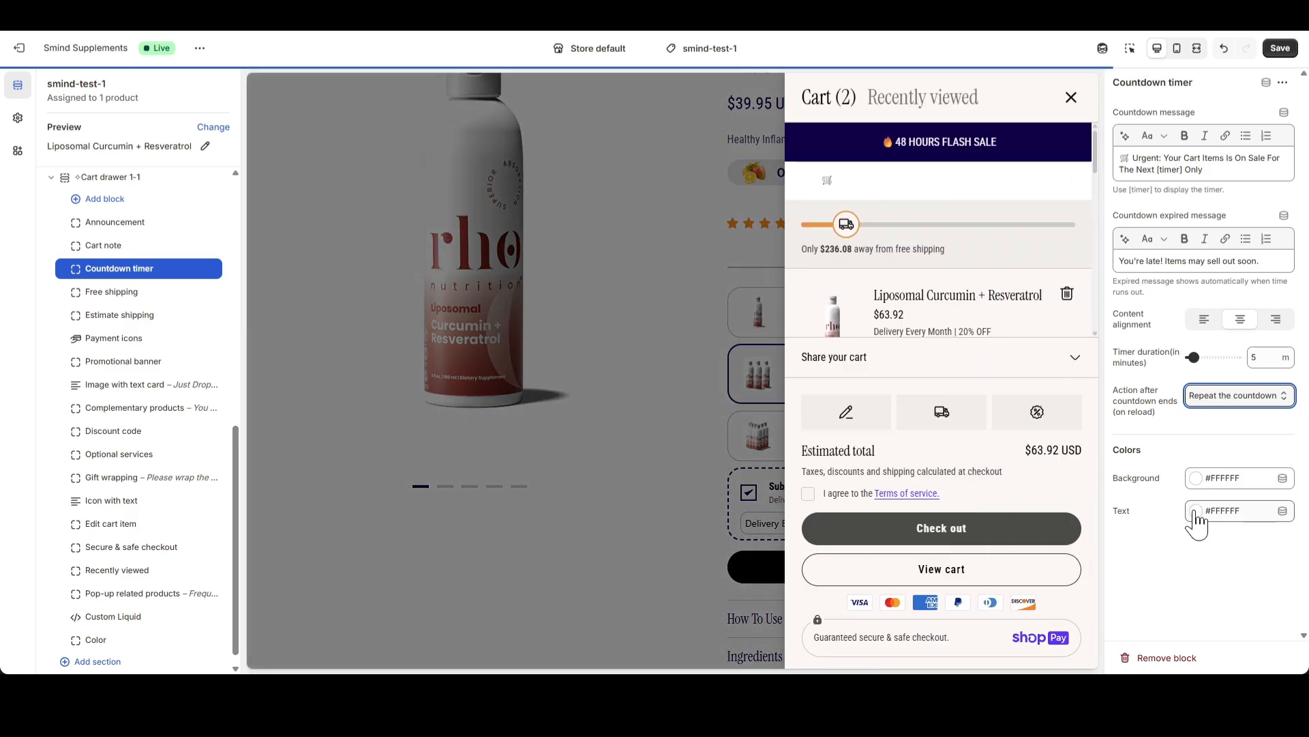
left_click(1196, 511)
left_click(1199, 461)
left_click(1141, 416)
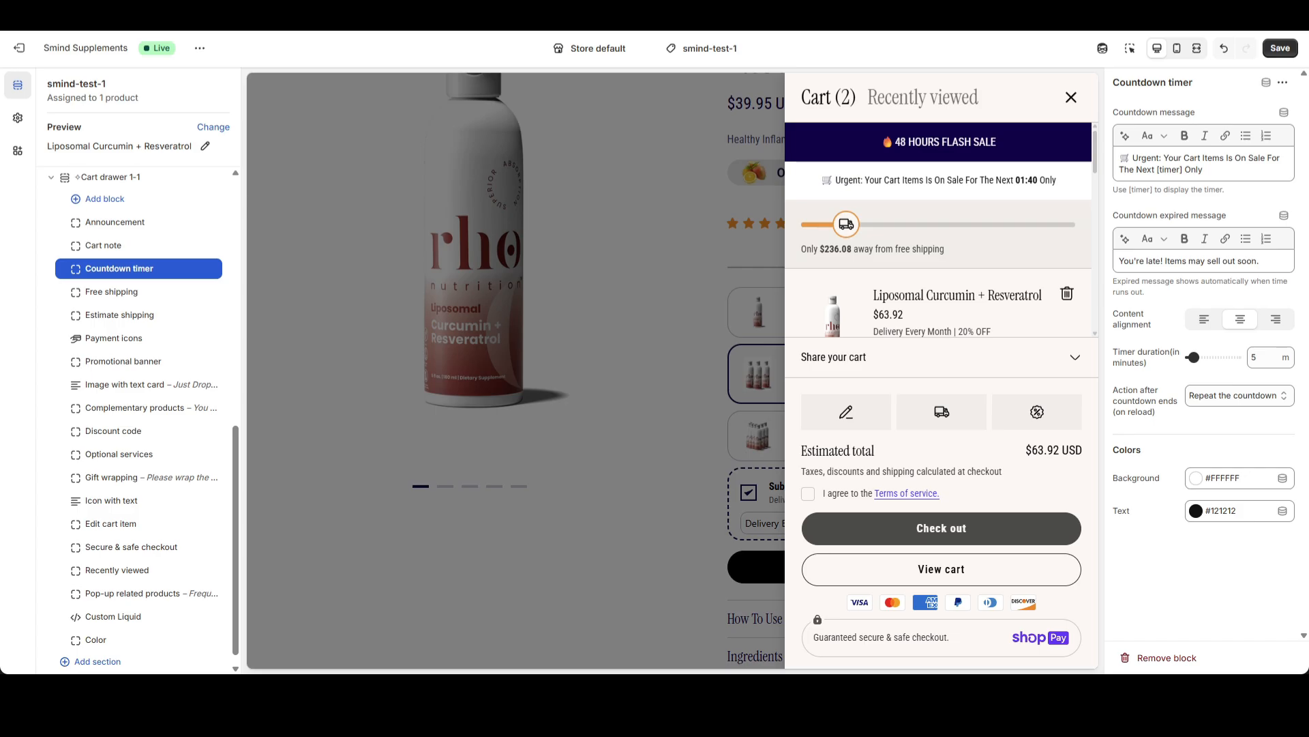
Set the Free shipping block's minimum spend for free shipping to 100
left_click(118, 295)
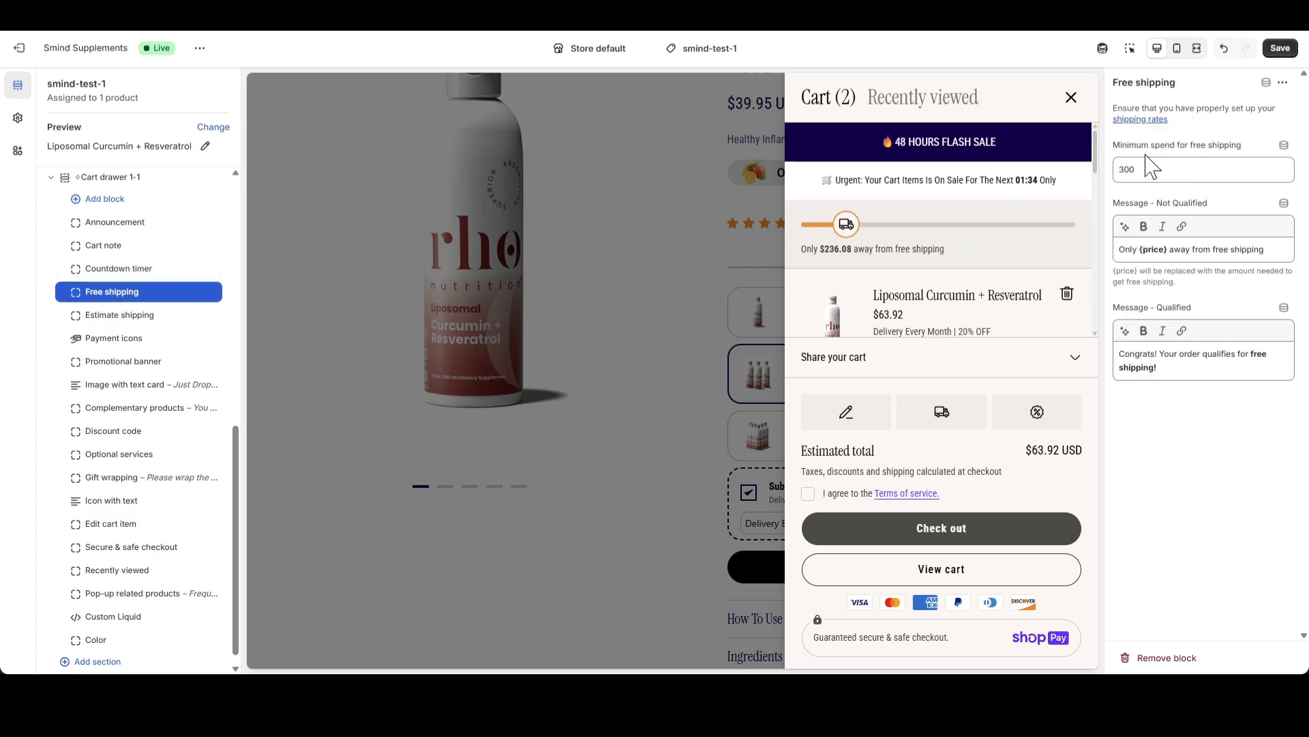
left_click_drag(1123, 146, 1094, 174)
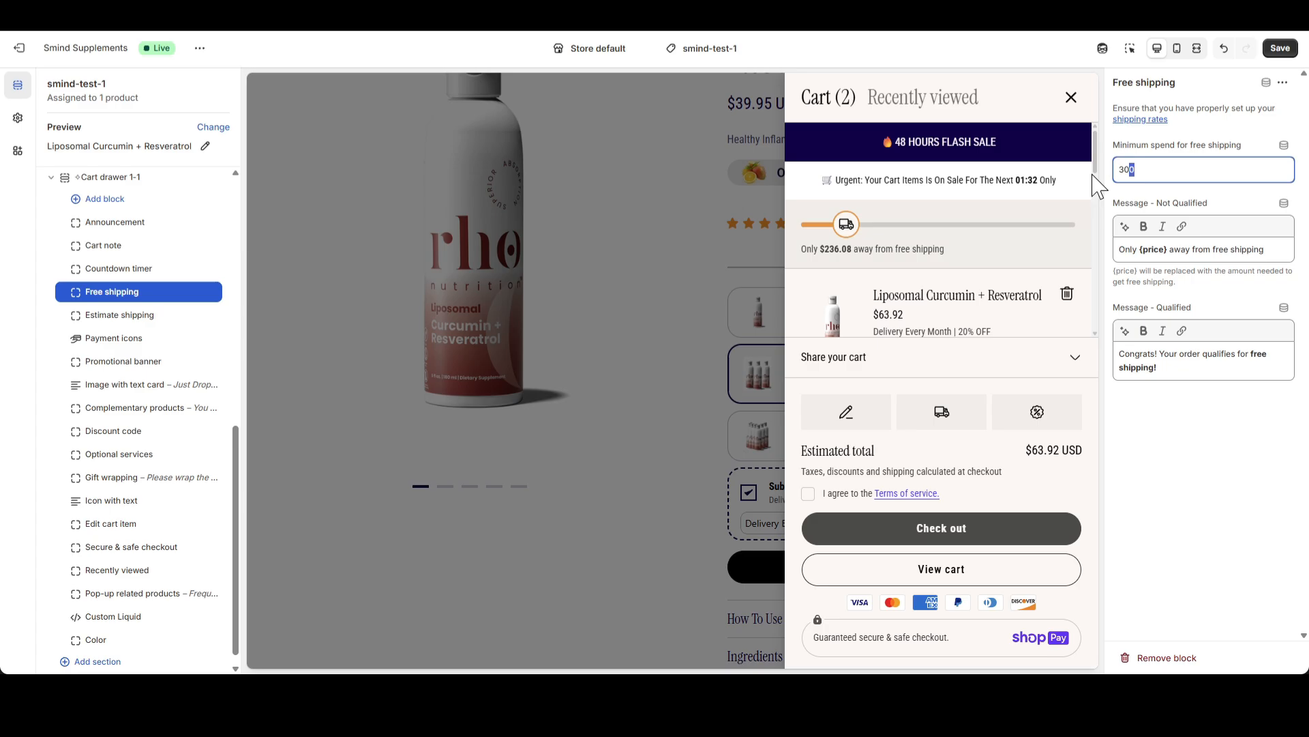
type("100")
left_click(1158, 198)
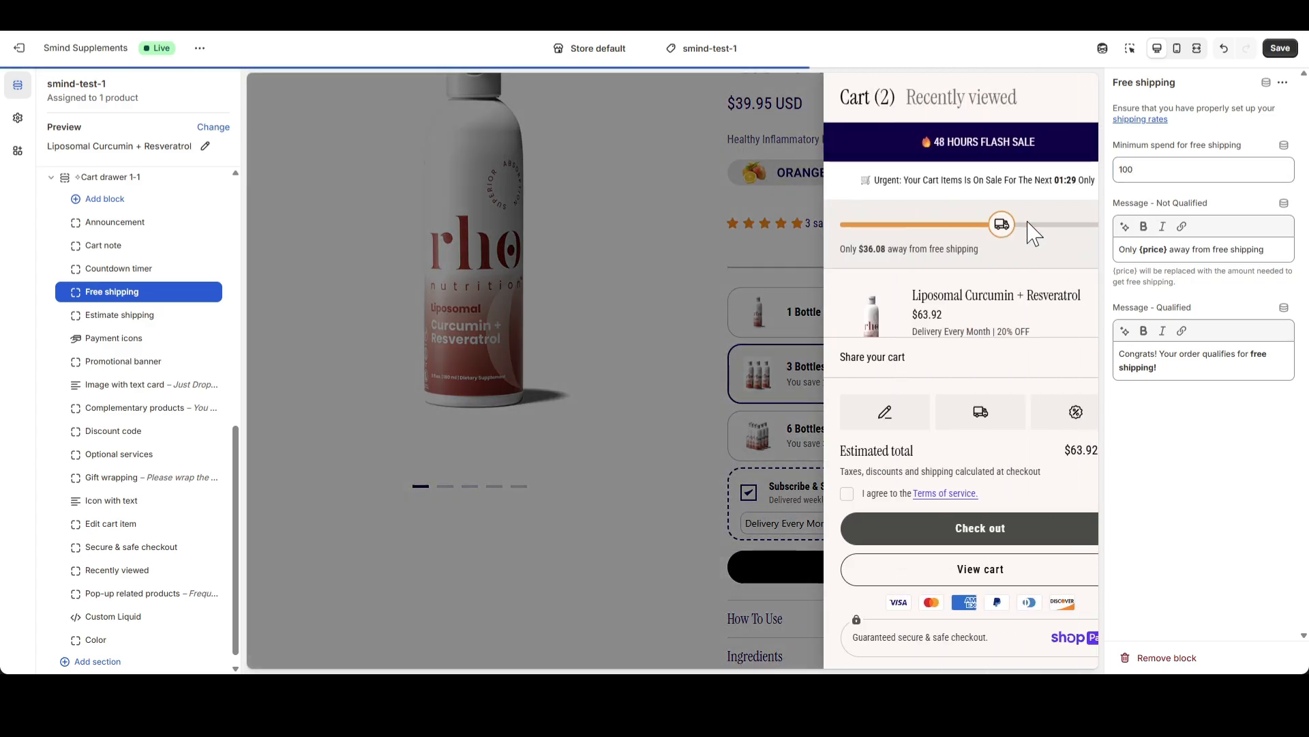
Compare the free shipping bar and its text in the cart drawer with the block's Not Qualified message
scroll(1027, 256, "down", 1)
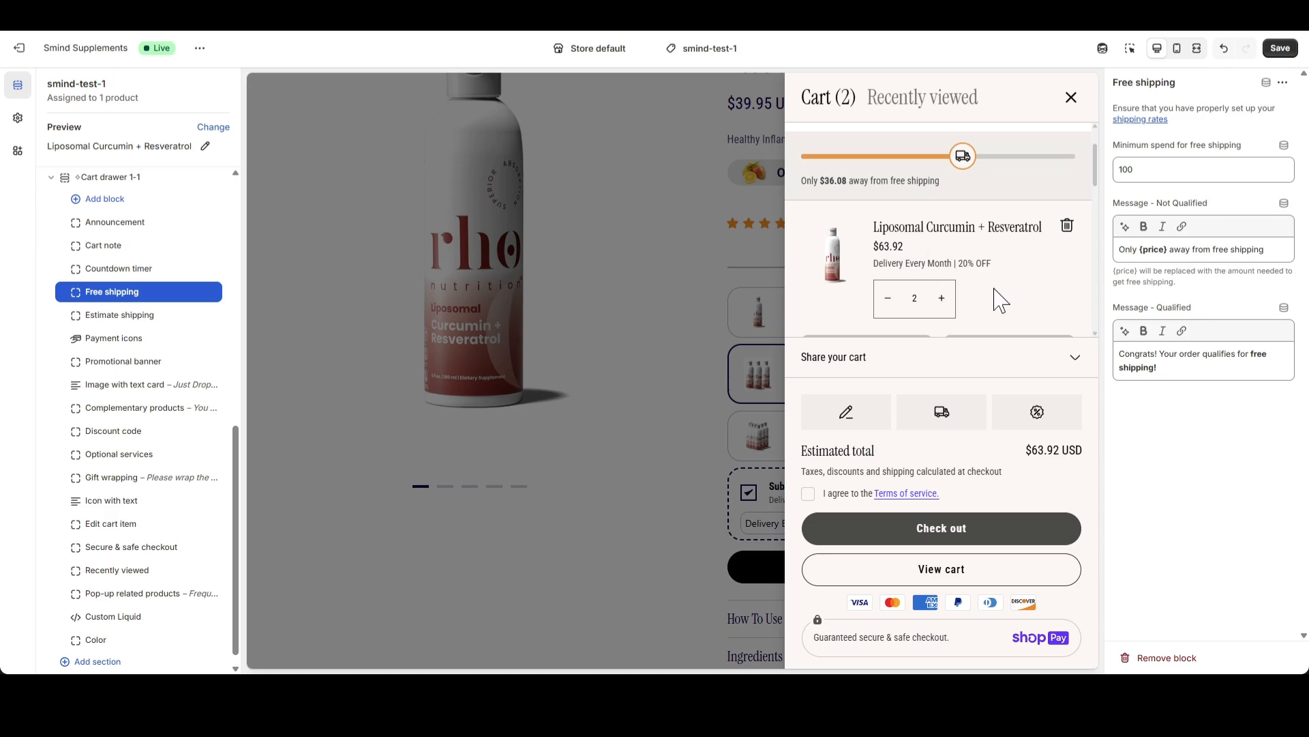
scroll(982, 287, "up", 1)
left_click_drag(809, 250, 909, 248)
left_click(909, 249)
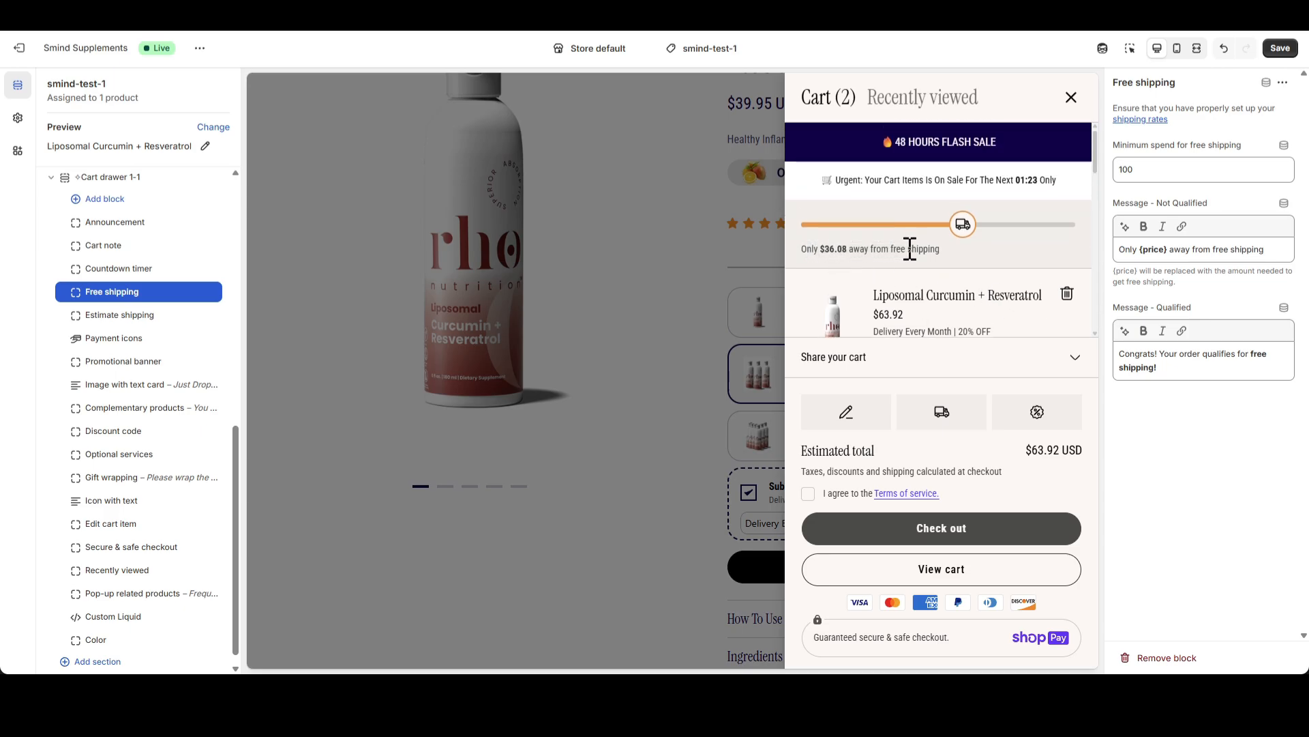
scroll(966, 270, "down", 1)
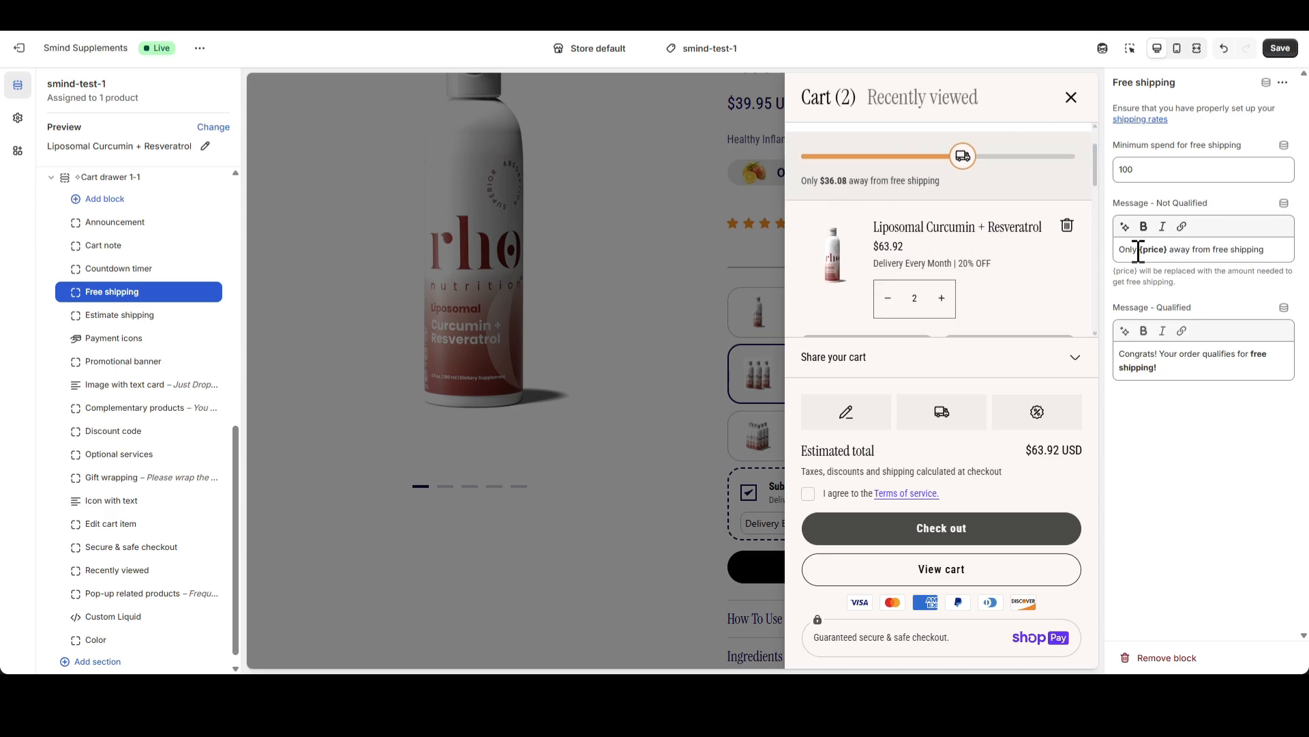
mouse_move(1133, 251)
left_mouse_down()
mouse_move(1251, 252)
mouse_move(1146, 252)
left_mouse_up()
left_click(1145, 251)
Raise the Liposomal Curcumin + Resveratrol quantity in the cart to 4 and check the free shipping bar against the Qualified message
left_click(942, 299)
scroll(948, 262, "down", 1)
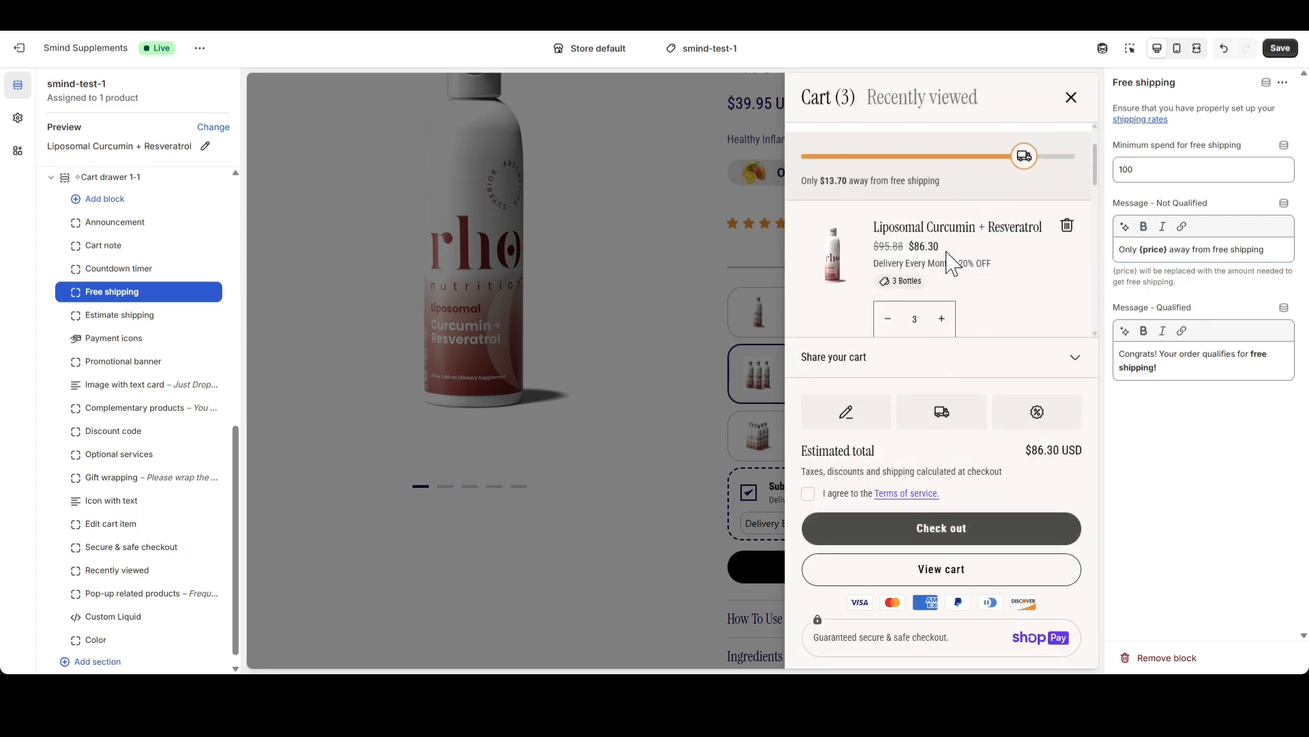
left_click(946, 327)
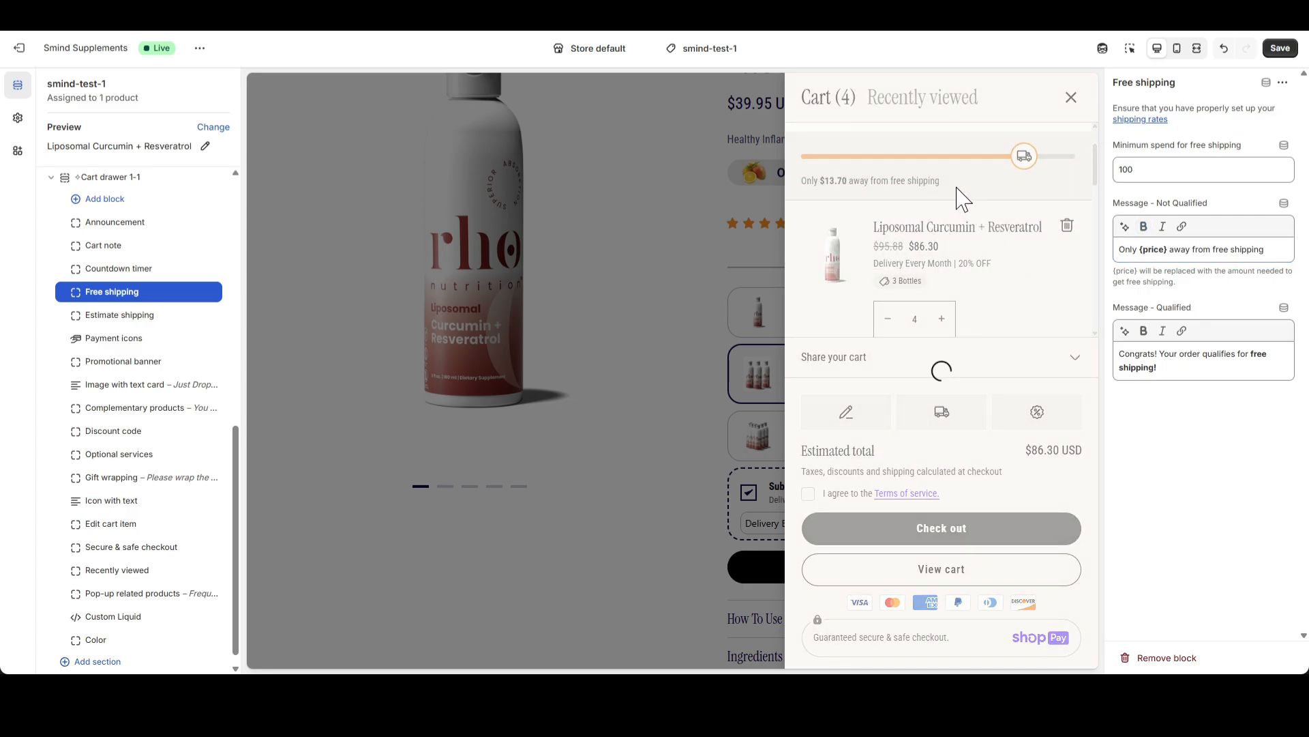
left_click_drag(833, 249, 941, 252)
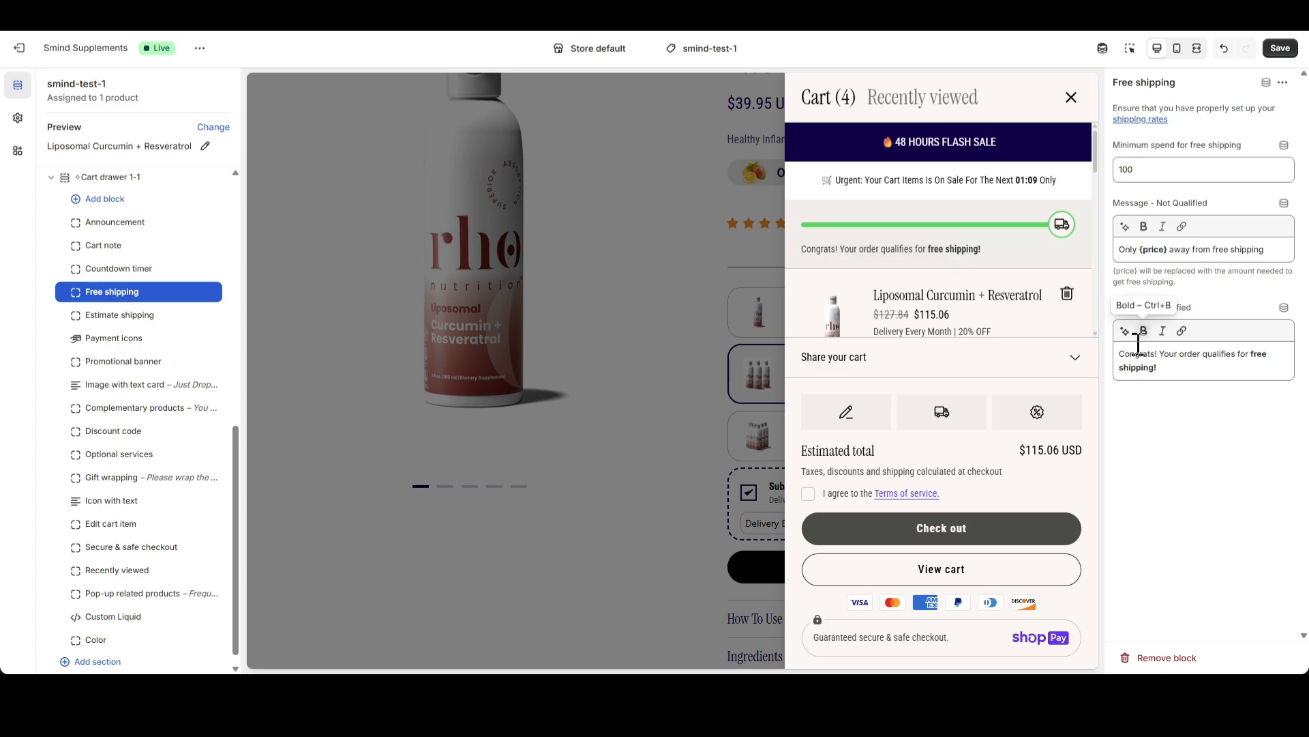
left_click_drag(1135, 354, 1164, 355)
scroll(925, 268, "down", 2)
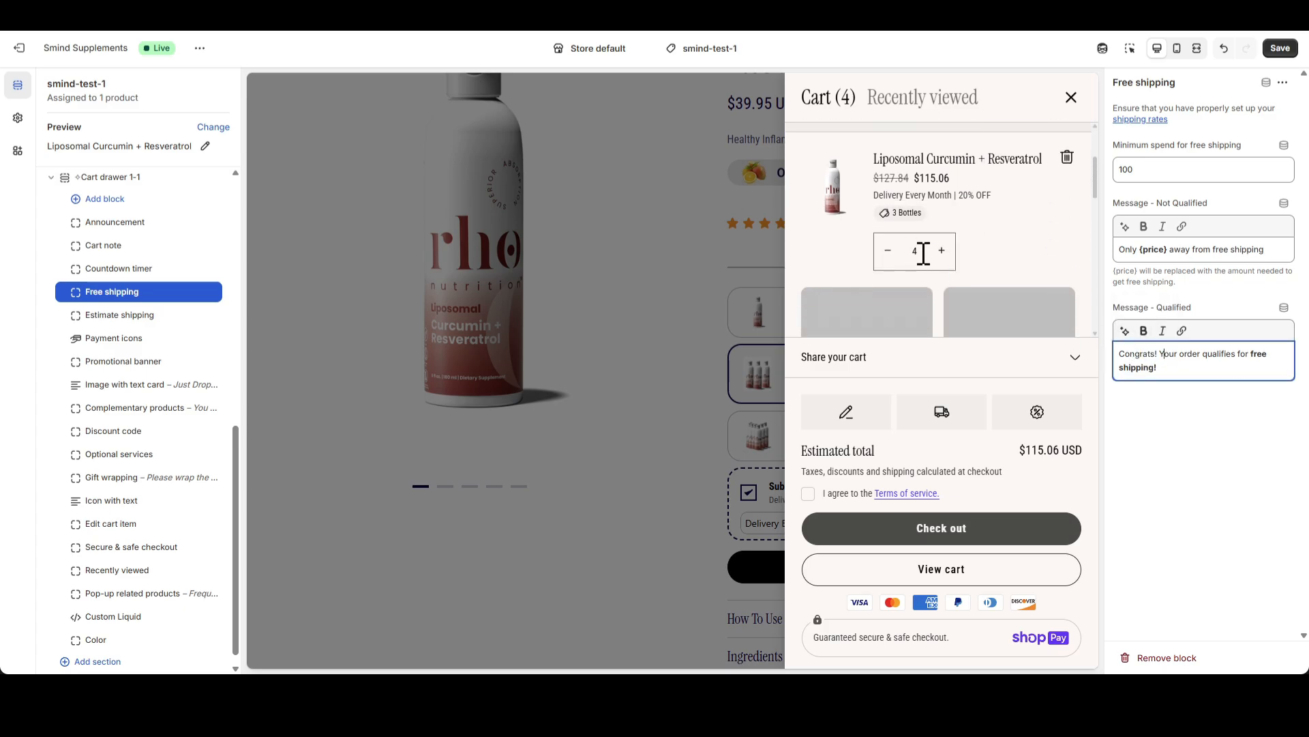
scroll(941, 266, "up", 2)
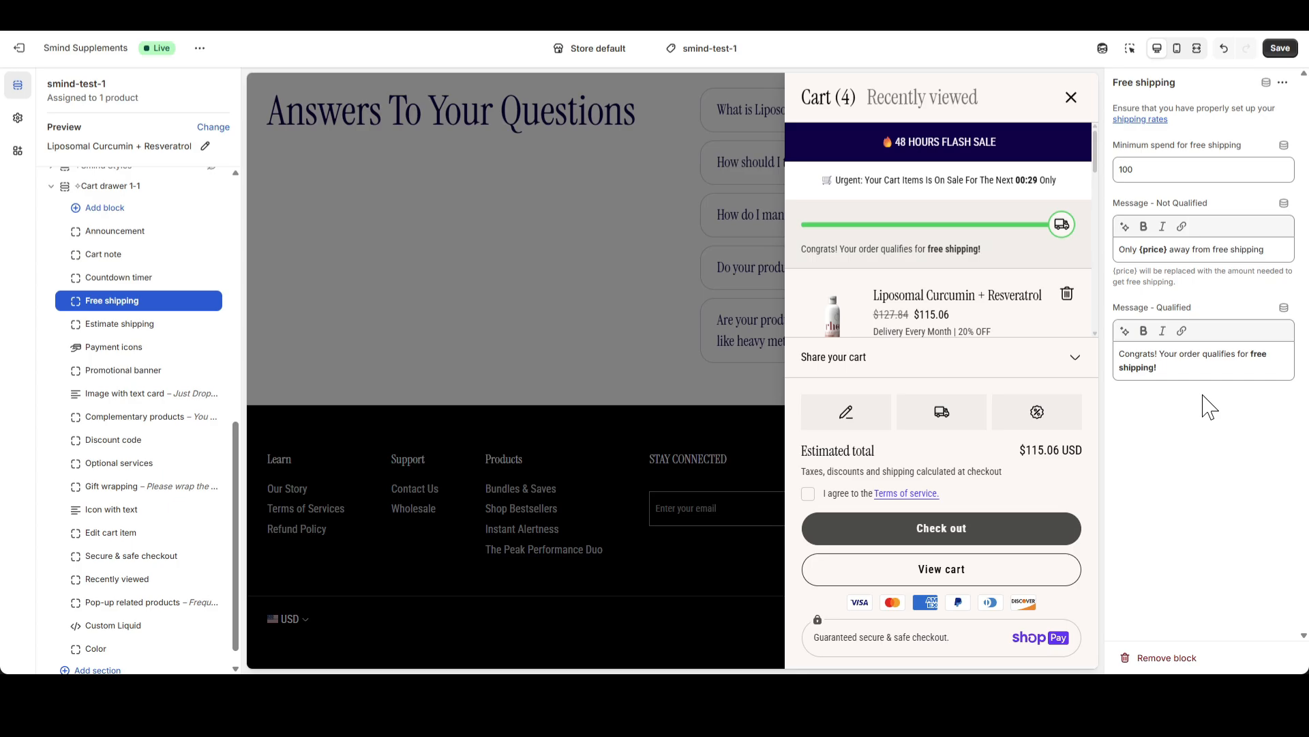
Select the Estimate shipping block and estimate shipping in the cart drawer for Alabama, United States, with a ZIP code
left_click(123, 326)
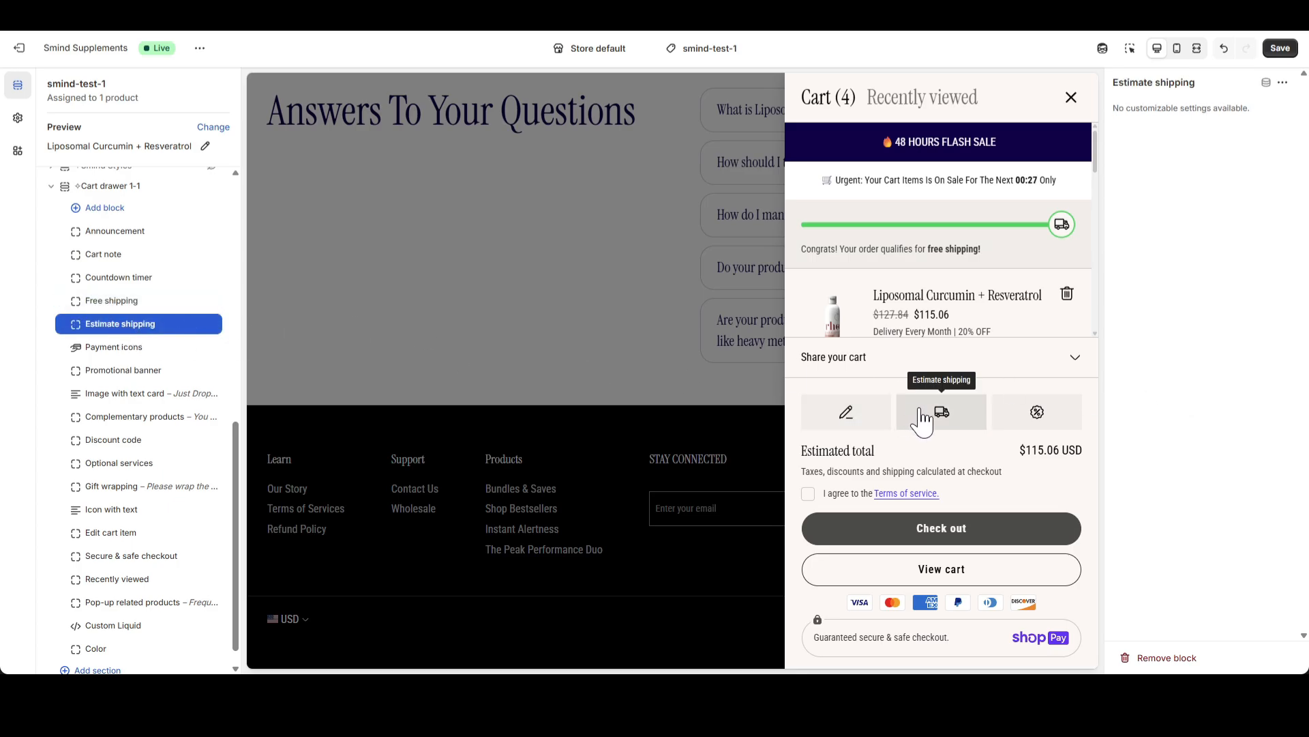
left_click(943, 414)
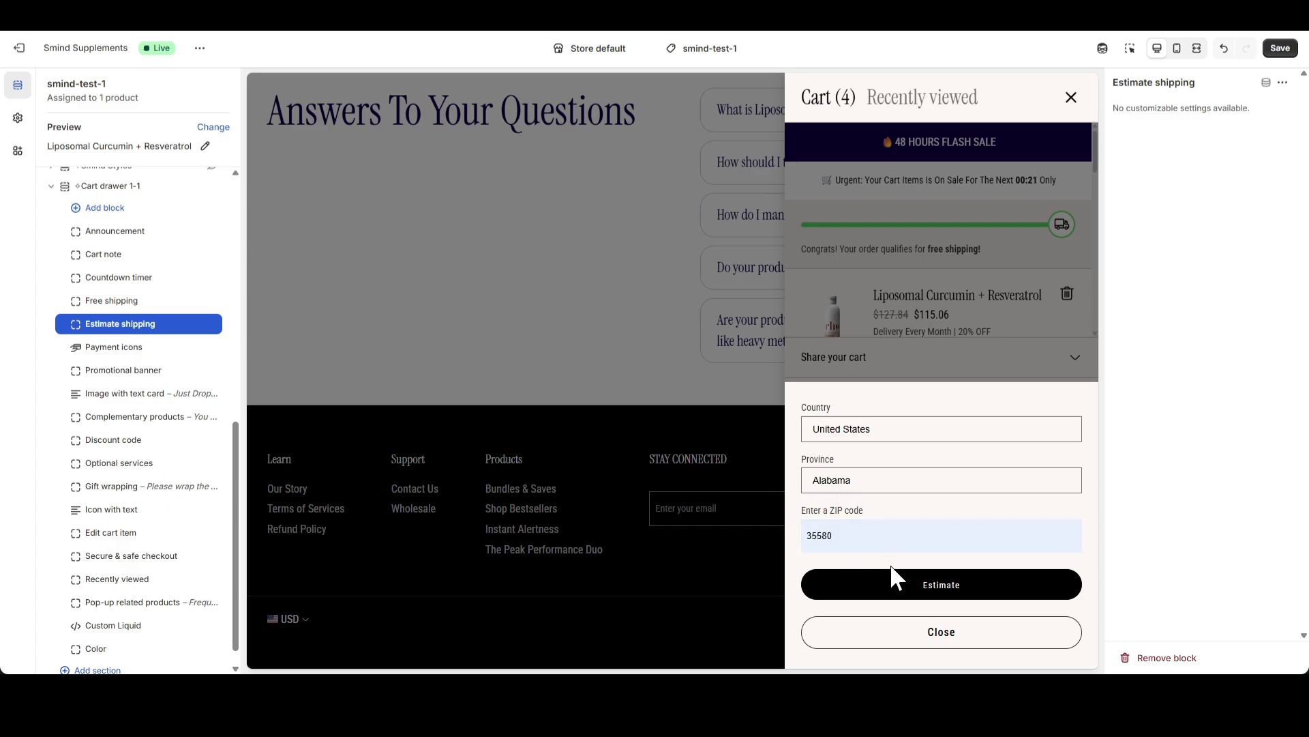
left_click(935, 579)
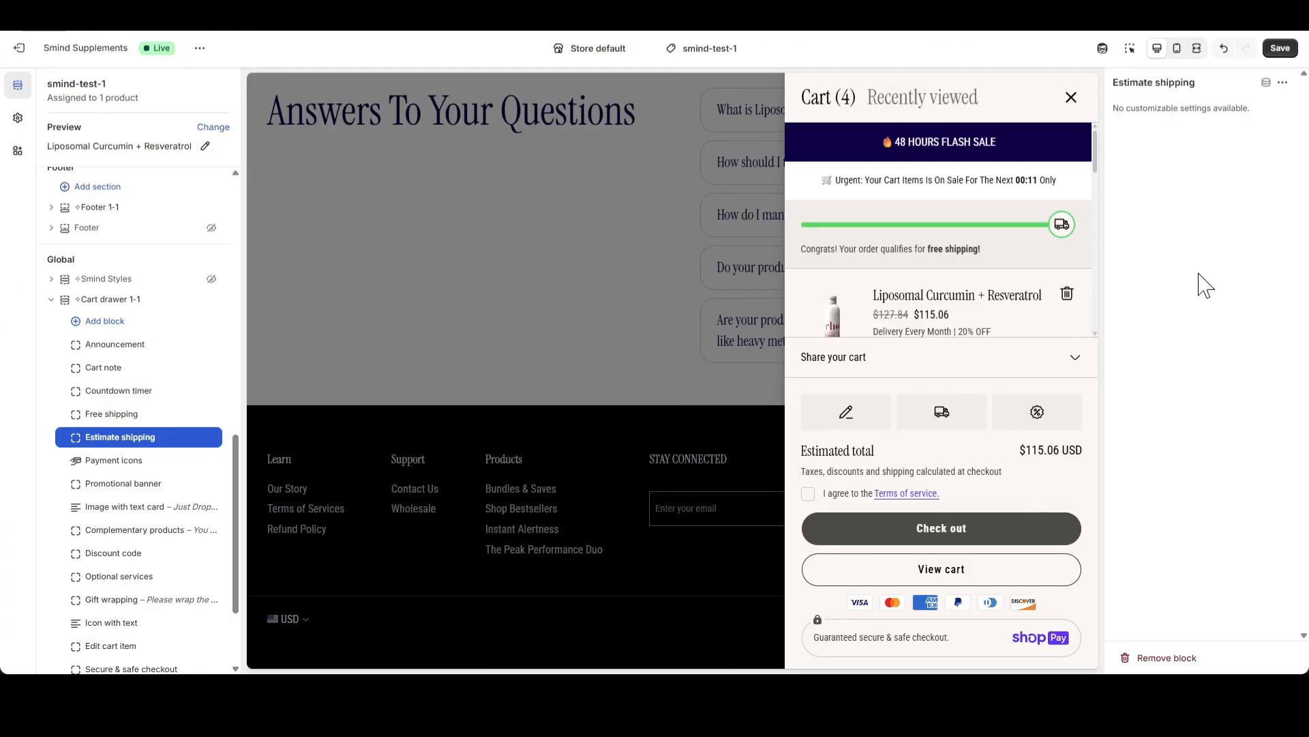
Try the Custom icons option of the Payment icons block and switch it back off
left_click(140, 463)
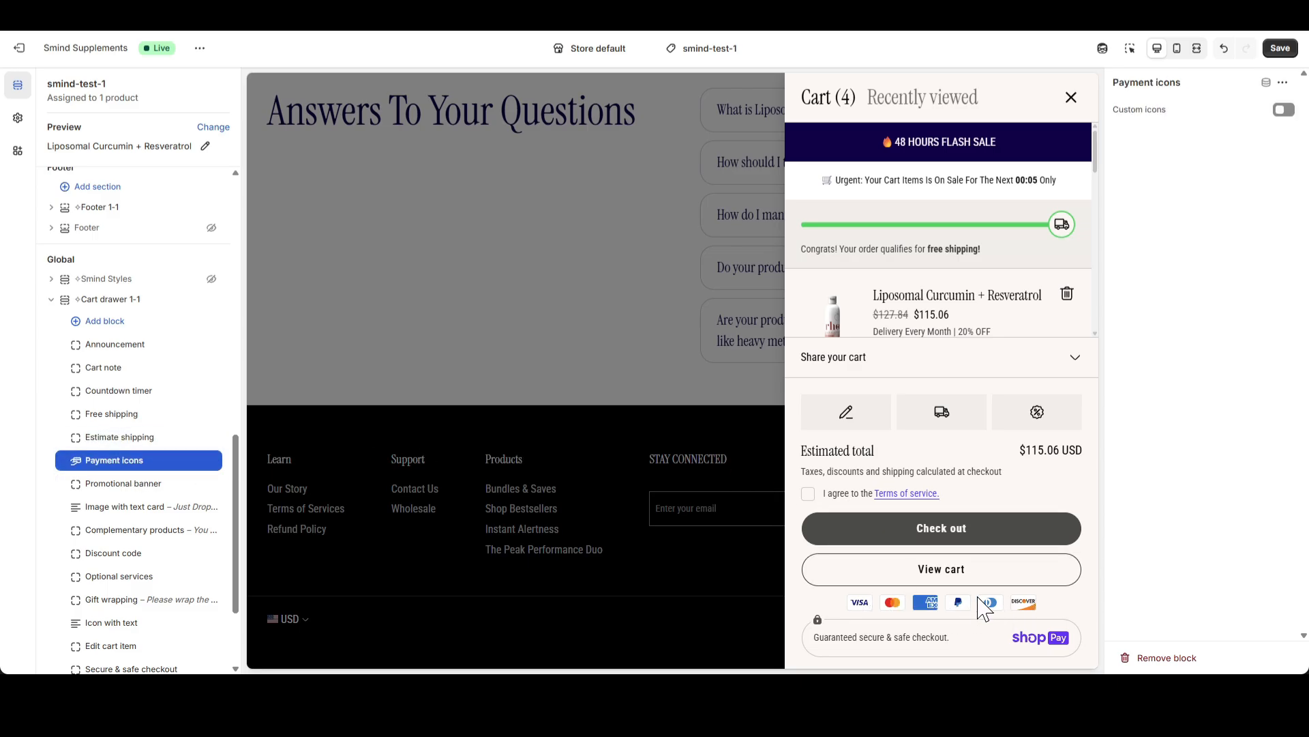
left_click(1286, 111)
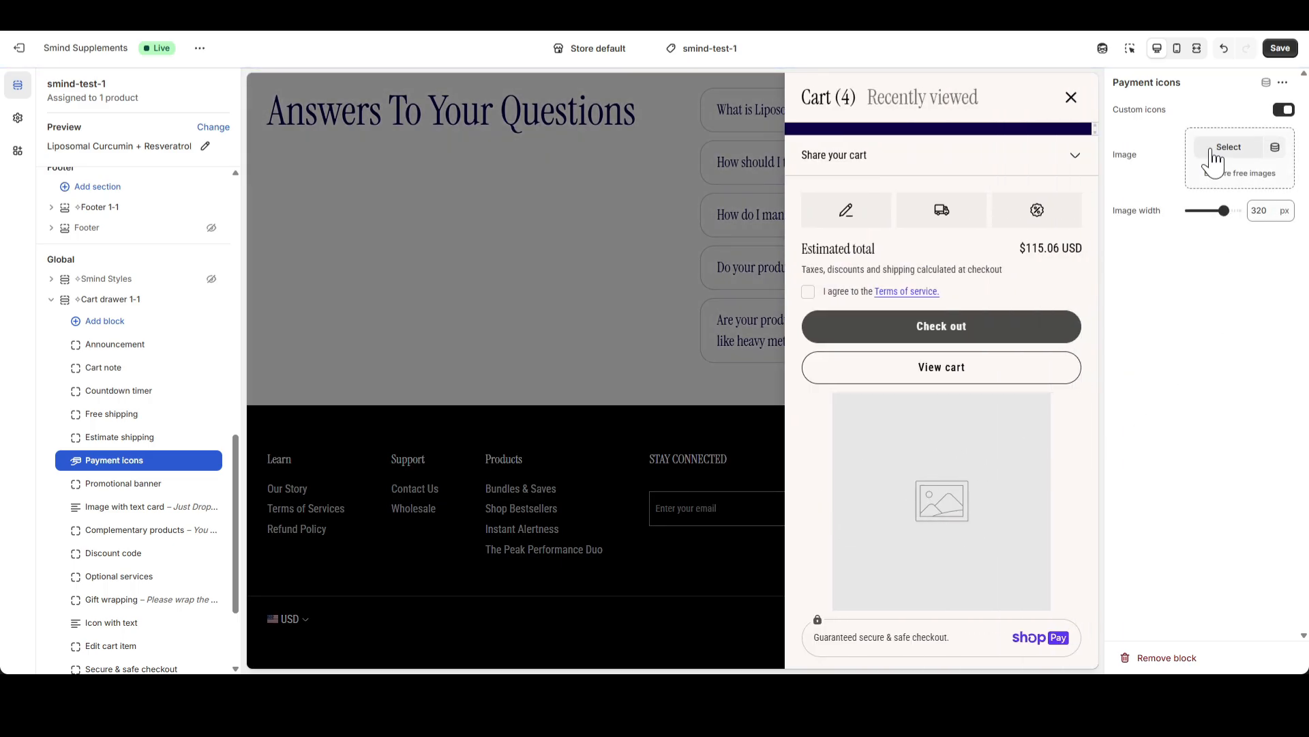
left_click(1284, 110)
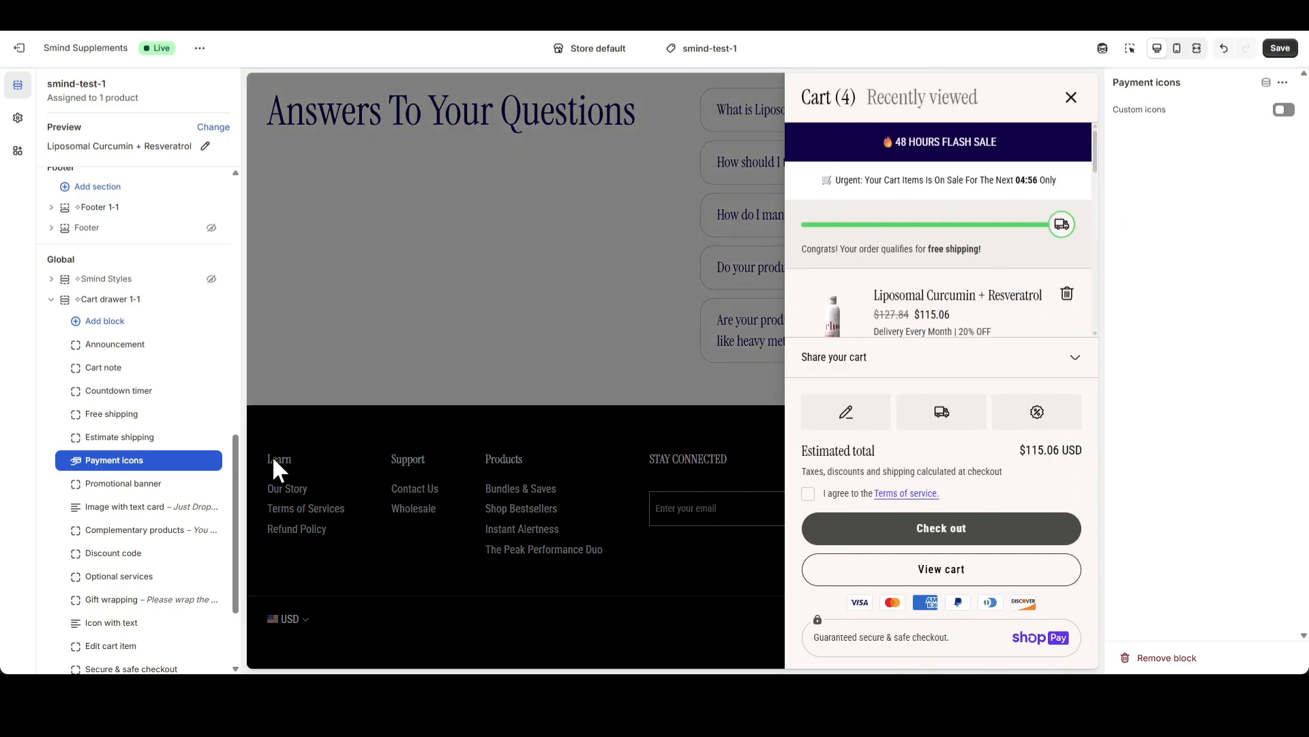
Select the Promotional banner block and set the image of Promotional banner 1 to After_18_2
left_click(129, 485)
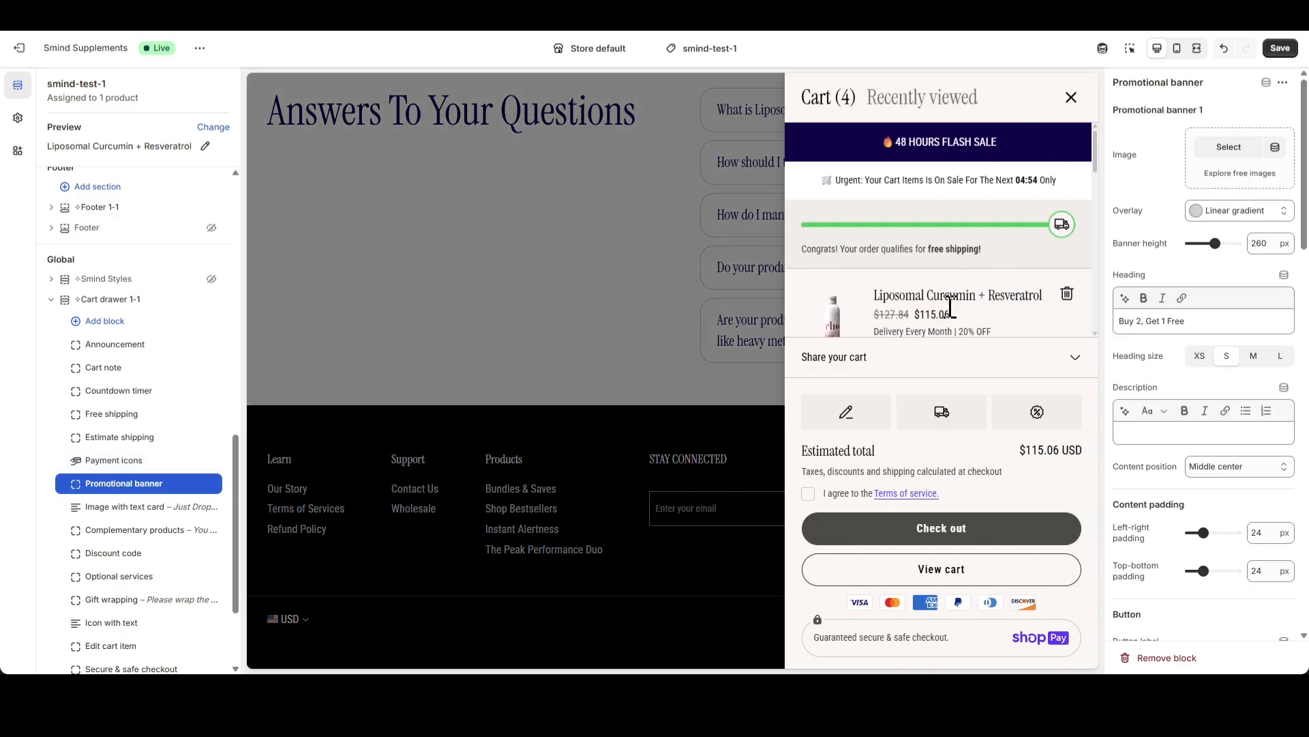
scroll(977, 286, "down", 3)
scroll(977, 287, "down", 1)
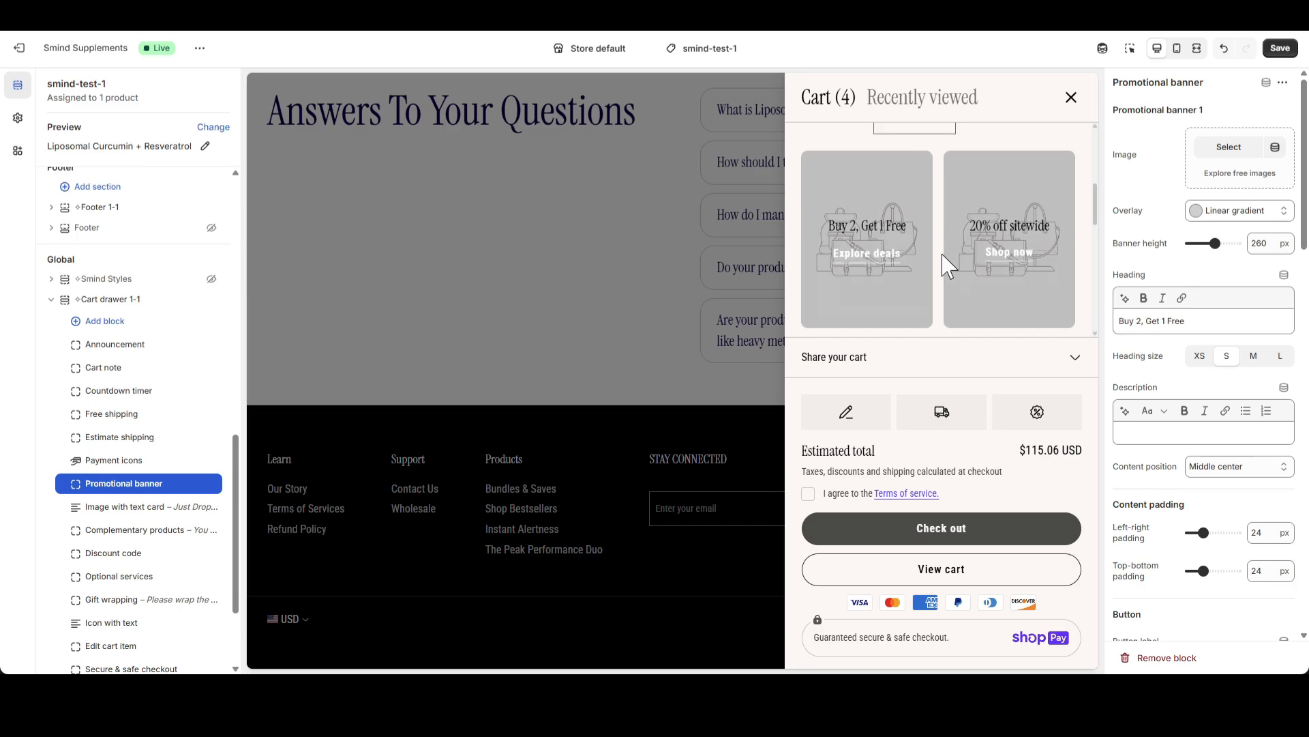
left_click(1229, 148)
left_click(819, 362)
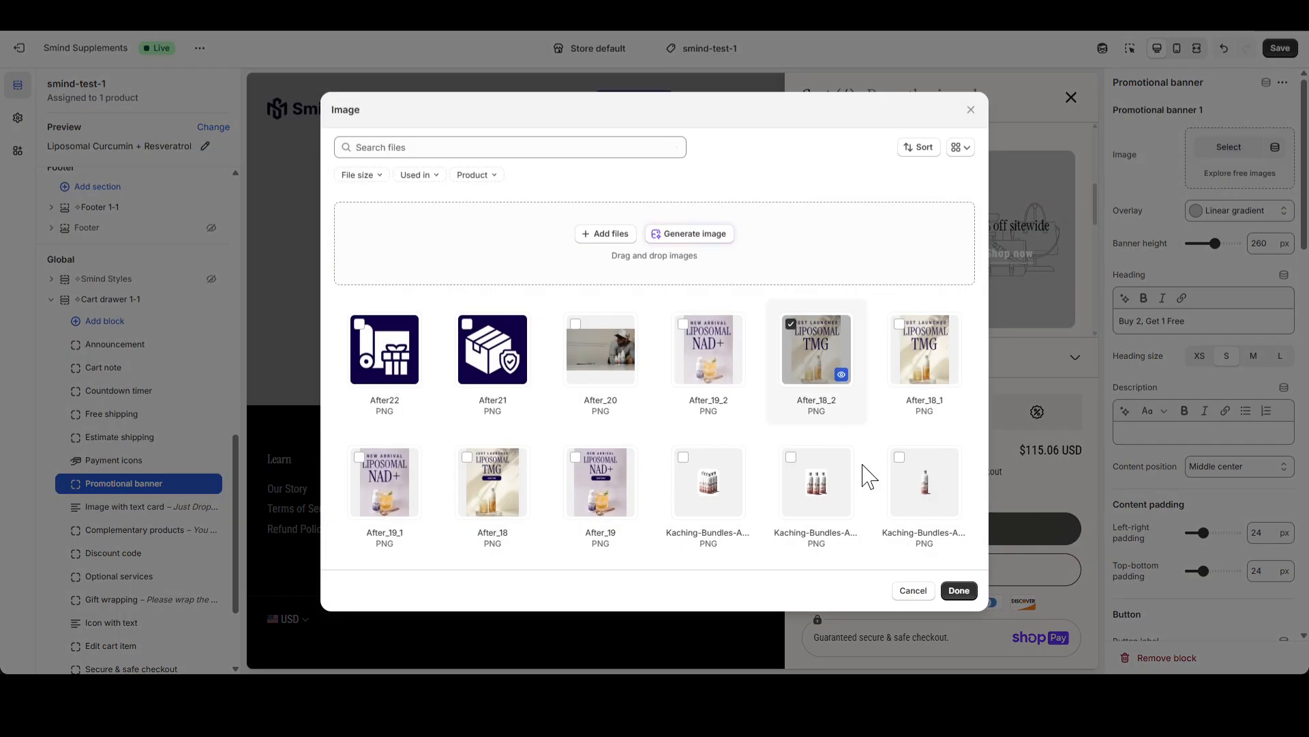
left_click(956, 591)
scroll(984, 275, "down", 4)
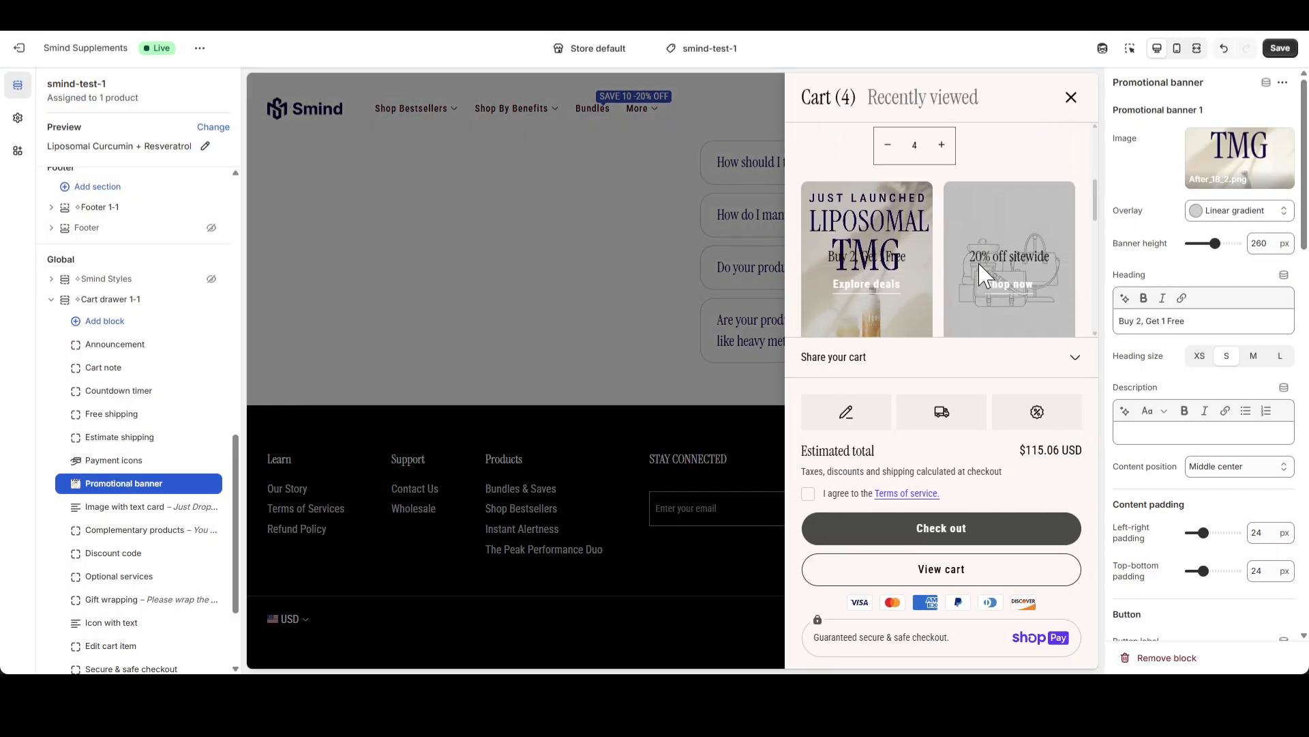
Remove the gradient overlay from Promotional banner 1 and clear its "Buy 2, Get 1 Free" heading
left_click(1231, 217)
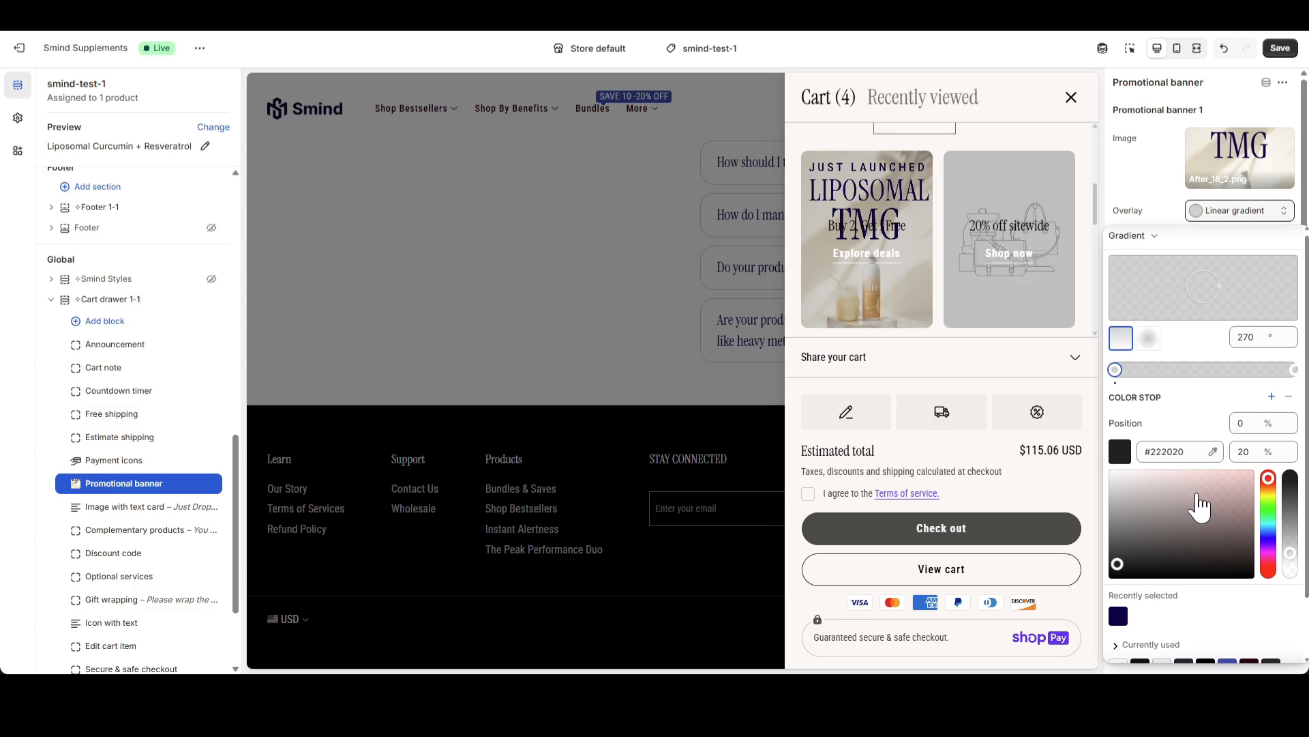
left_click(1184, 641)
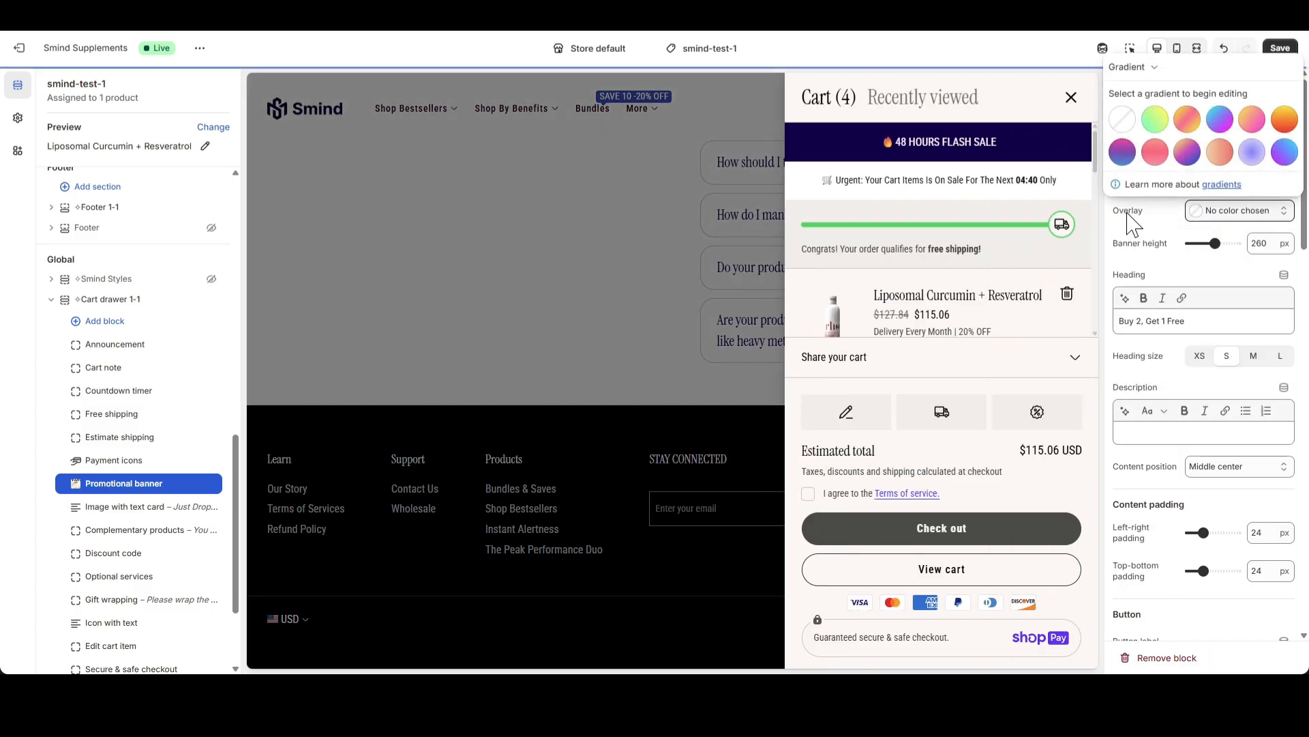
left_click(1125, 228)
left_click_drag(1204, 322, 1084, 331)
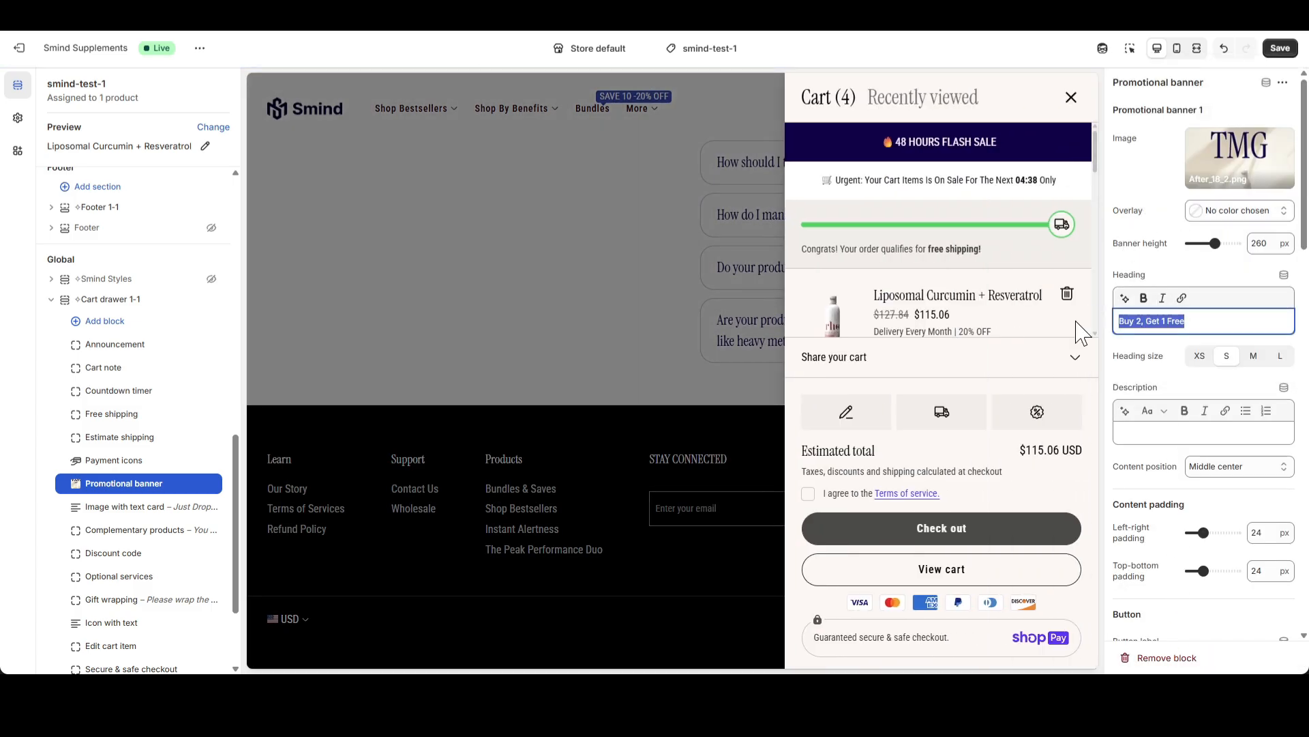
key("BackSpace")
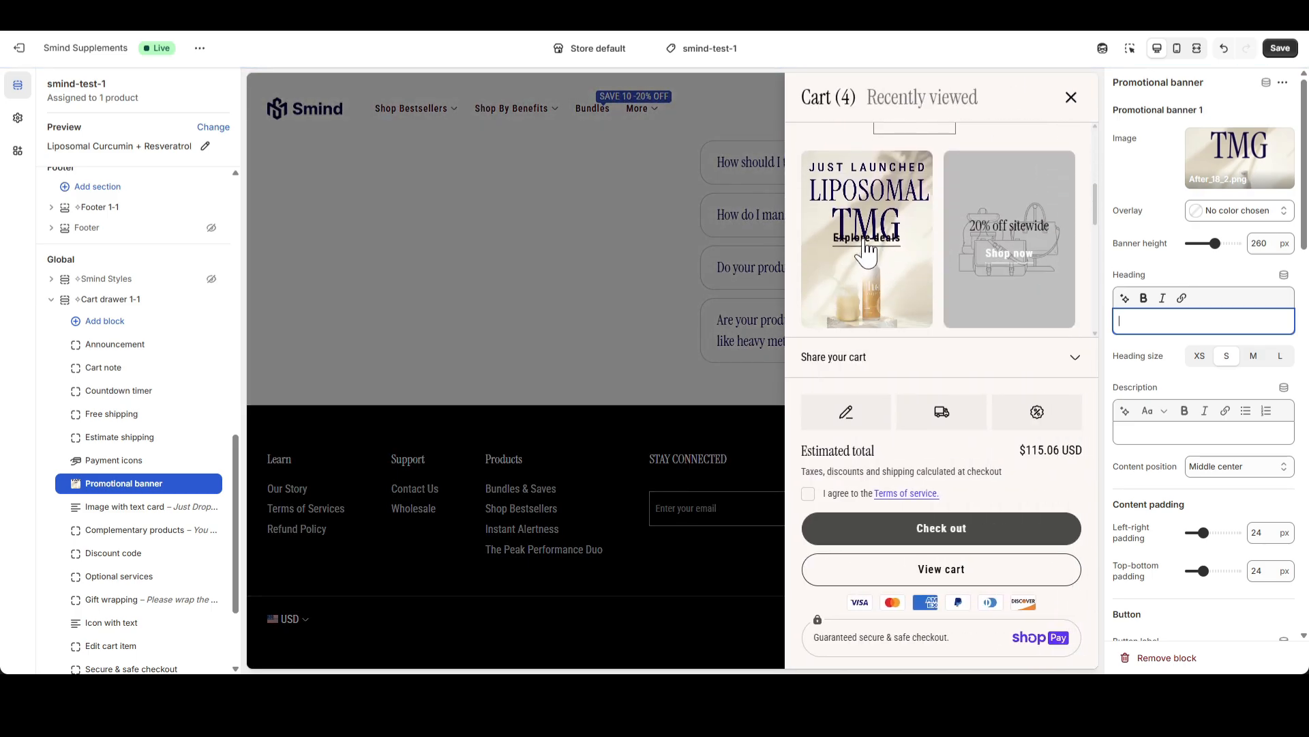
Set the content position of Promotional banner 1 to Bottom center
left_click(1252, 474)
left_click(1236, 533)
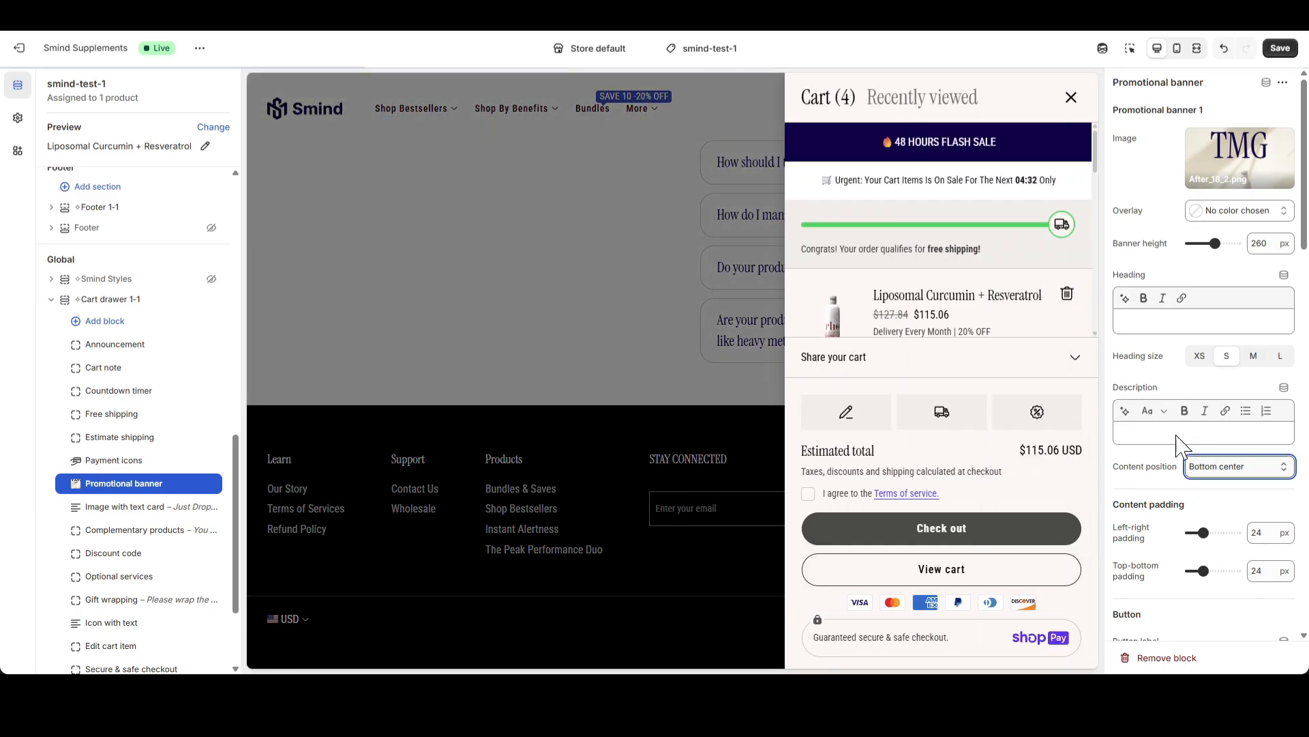
scroll(965, 240, "down", 3)
scroll(1242, 418, "down", 3)
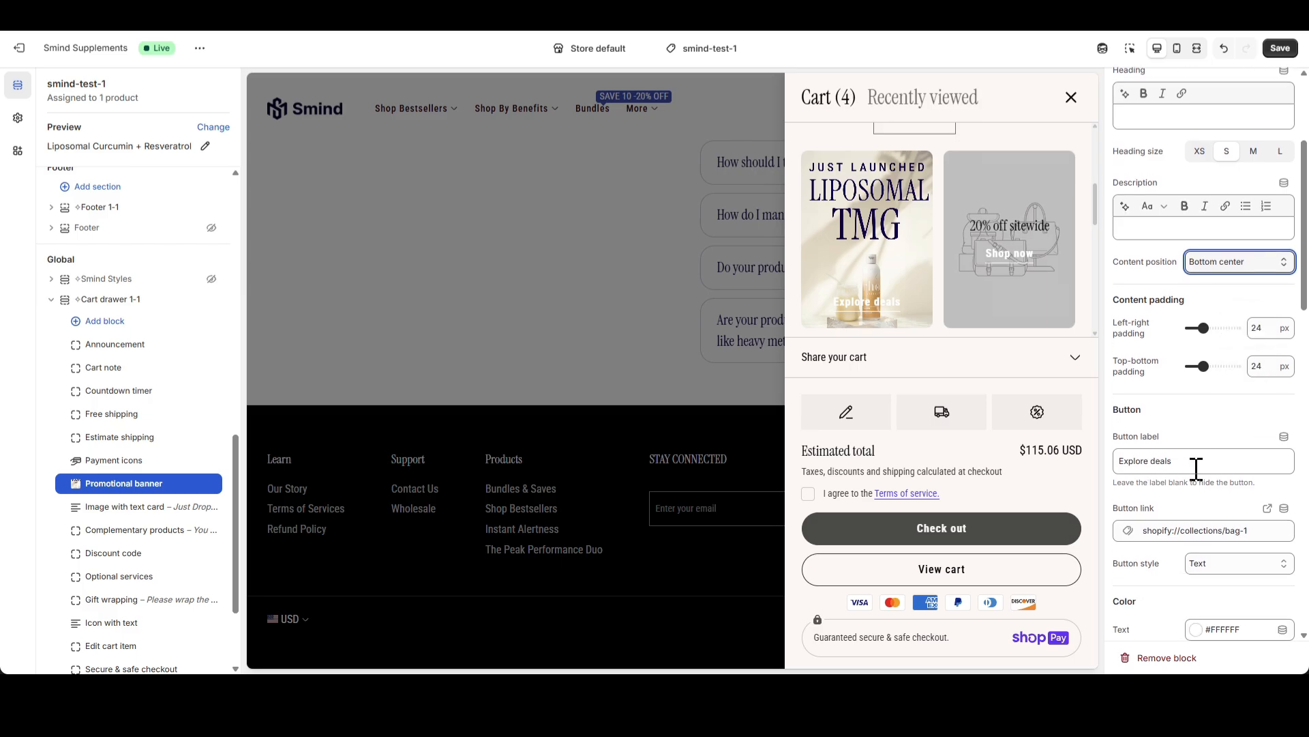
Set the button label of Promotional banner 1 to SHOP NOW and its button link to #
triple_click(1146, 461)
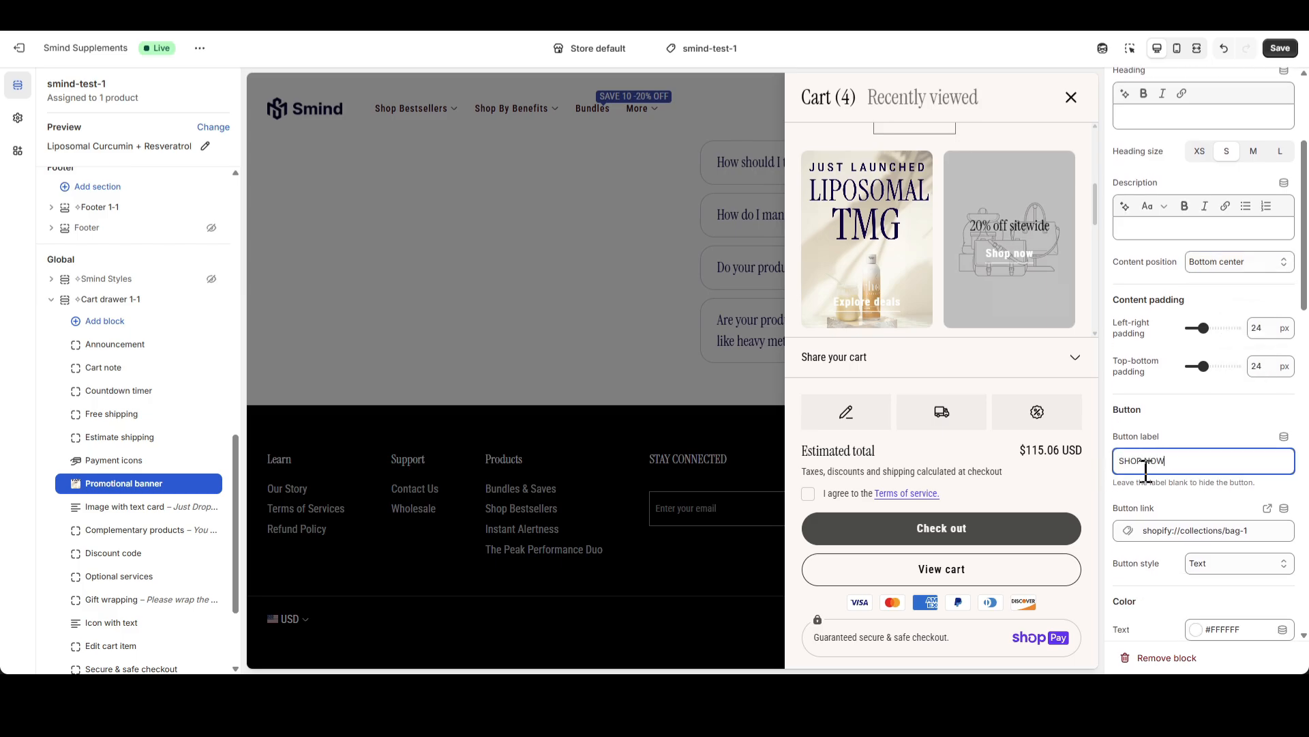
type("SHOP NOW")
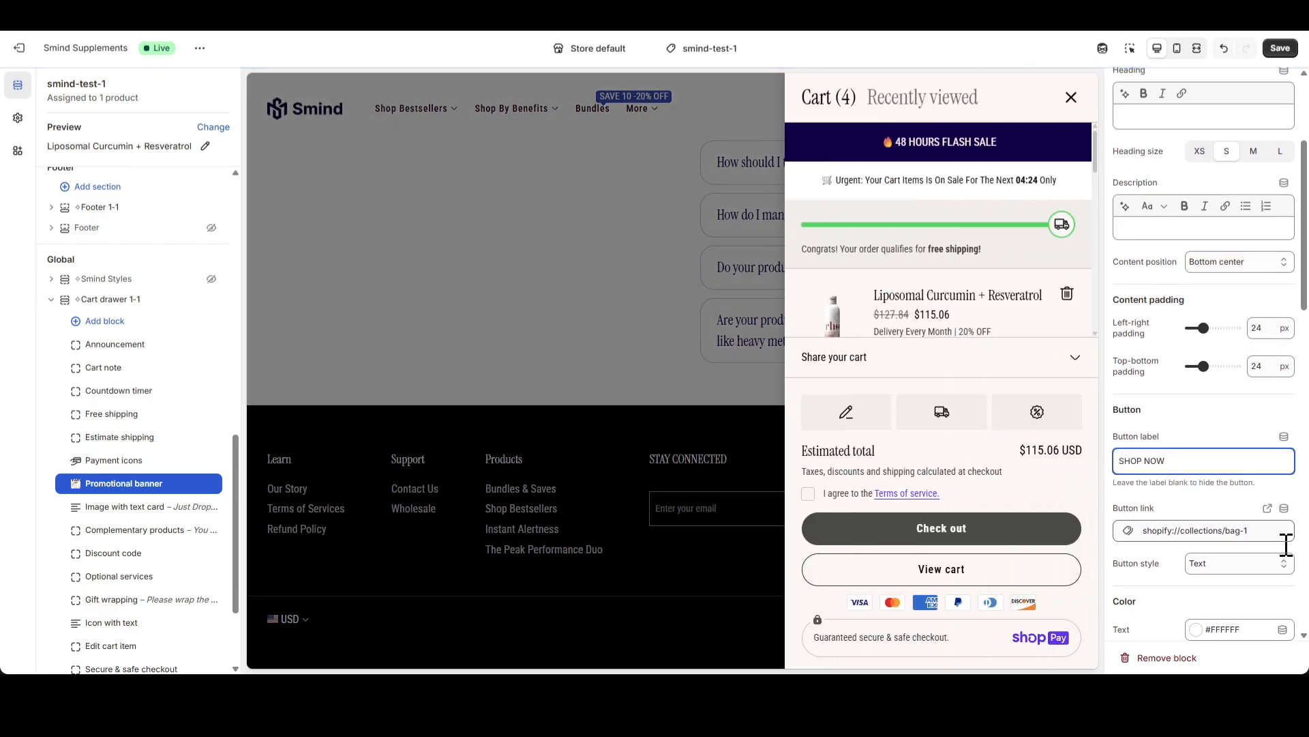
left_click(1269, 532)
left_click(1282, 532)
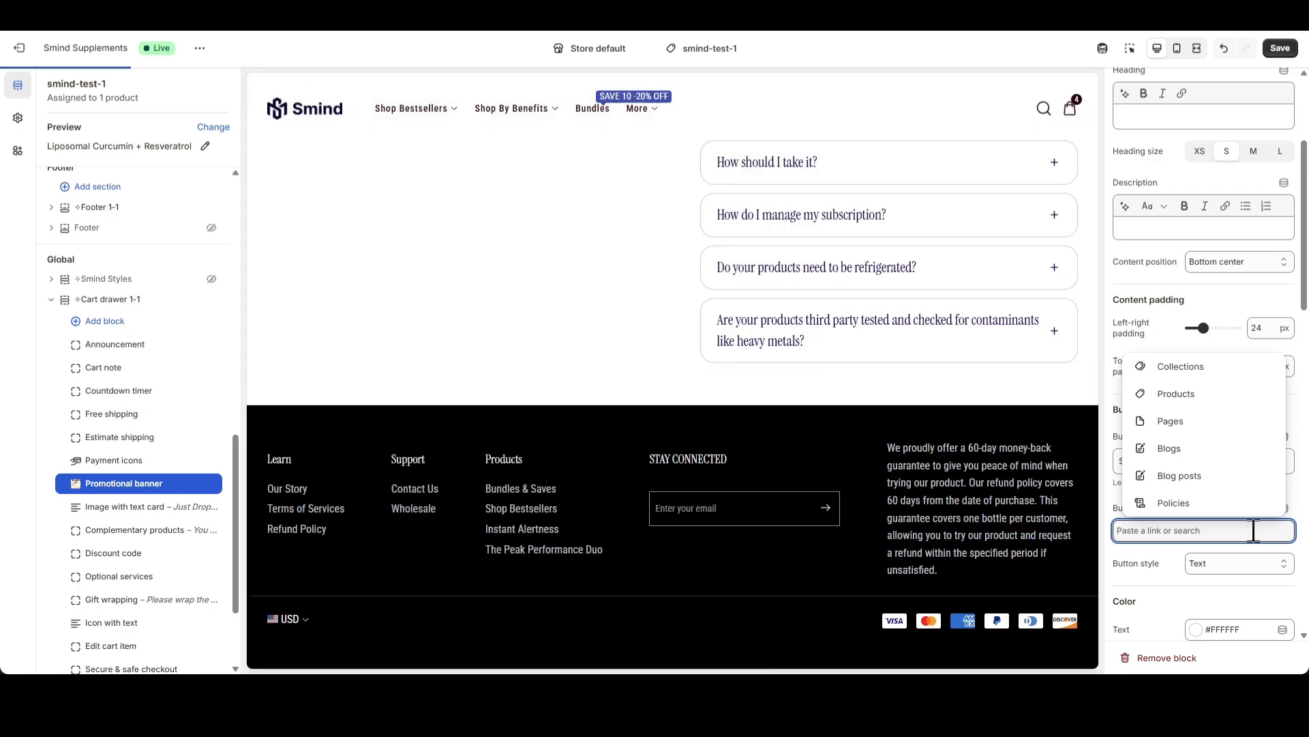
type("#")
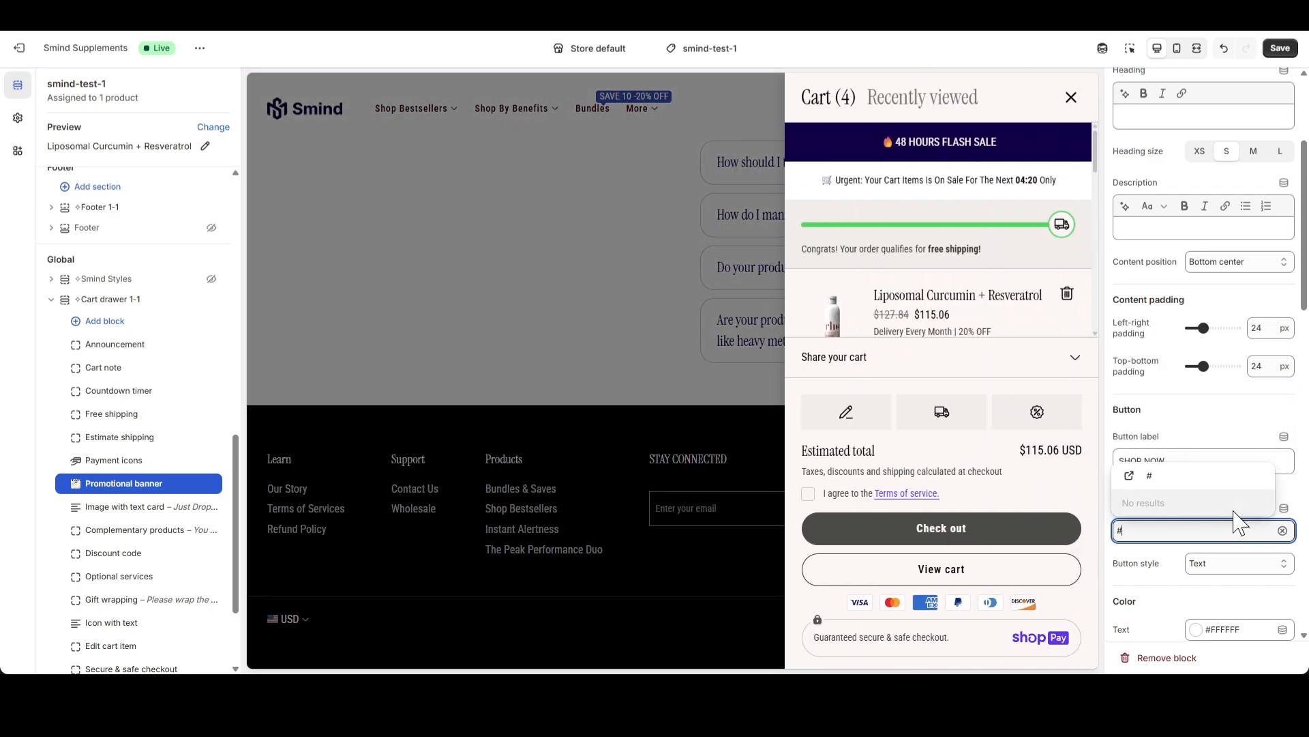
left_click(1216, 481)
scroll(950, 272, "down", 5)
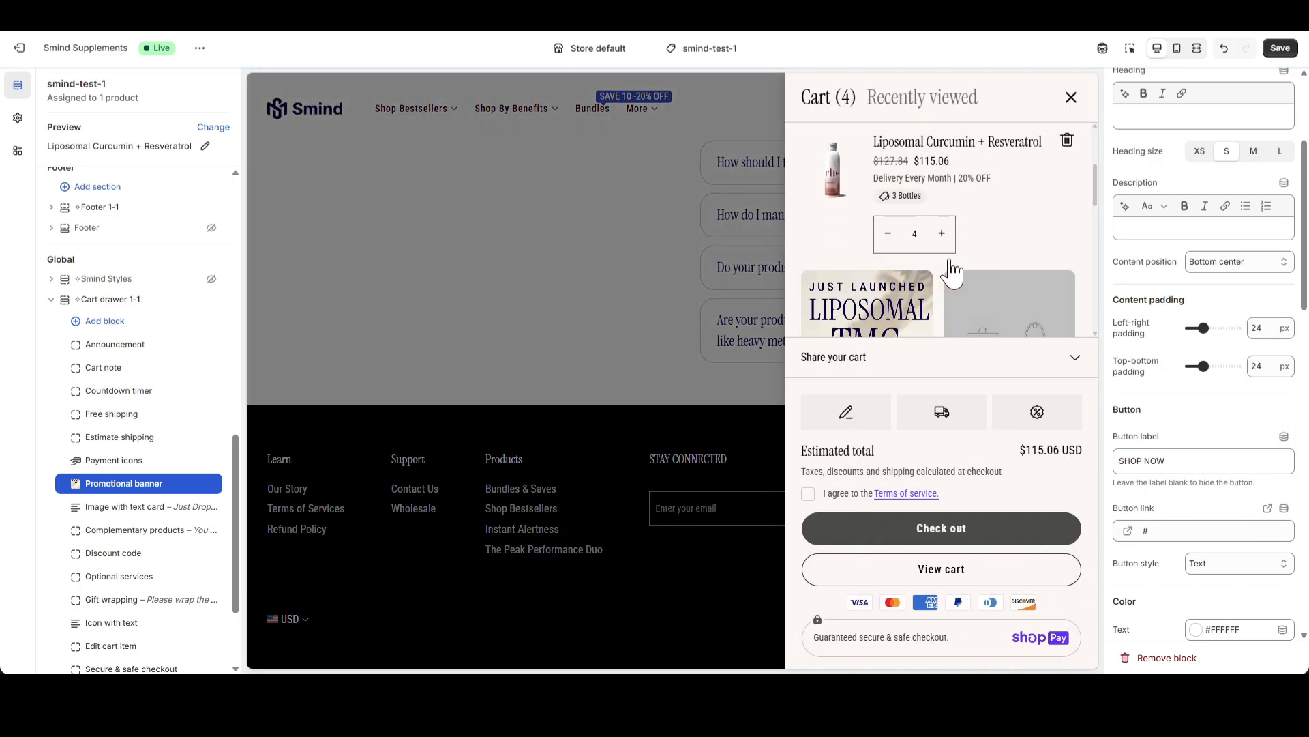
Set the Outline button color of Promotional banner 1 to #0C0047 and check its button in the cart drawer
scroll(1227, 470, "down", 5)
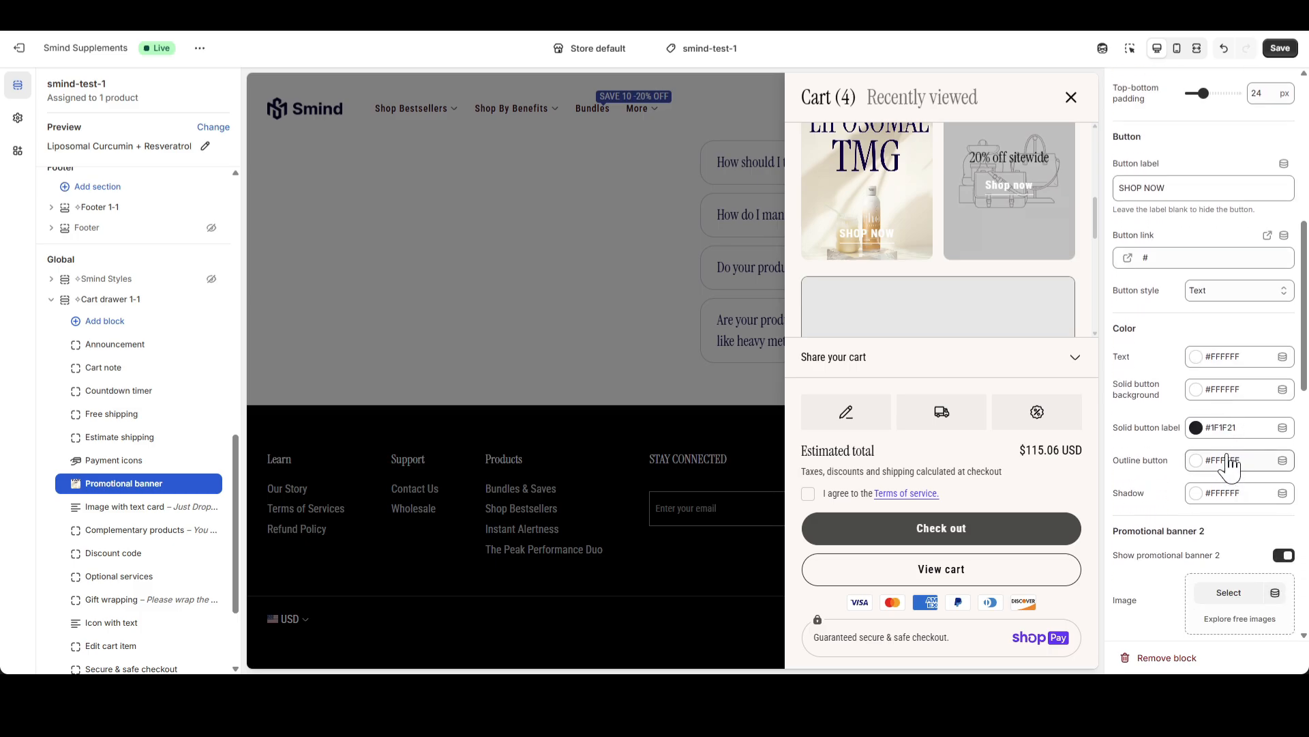
left_click(1197, 462)
left_click(1177, 359)
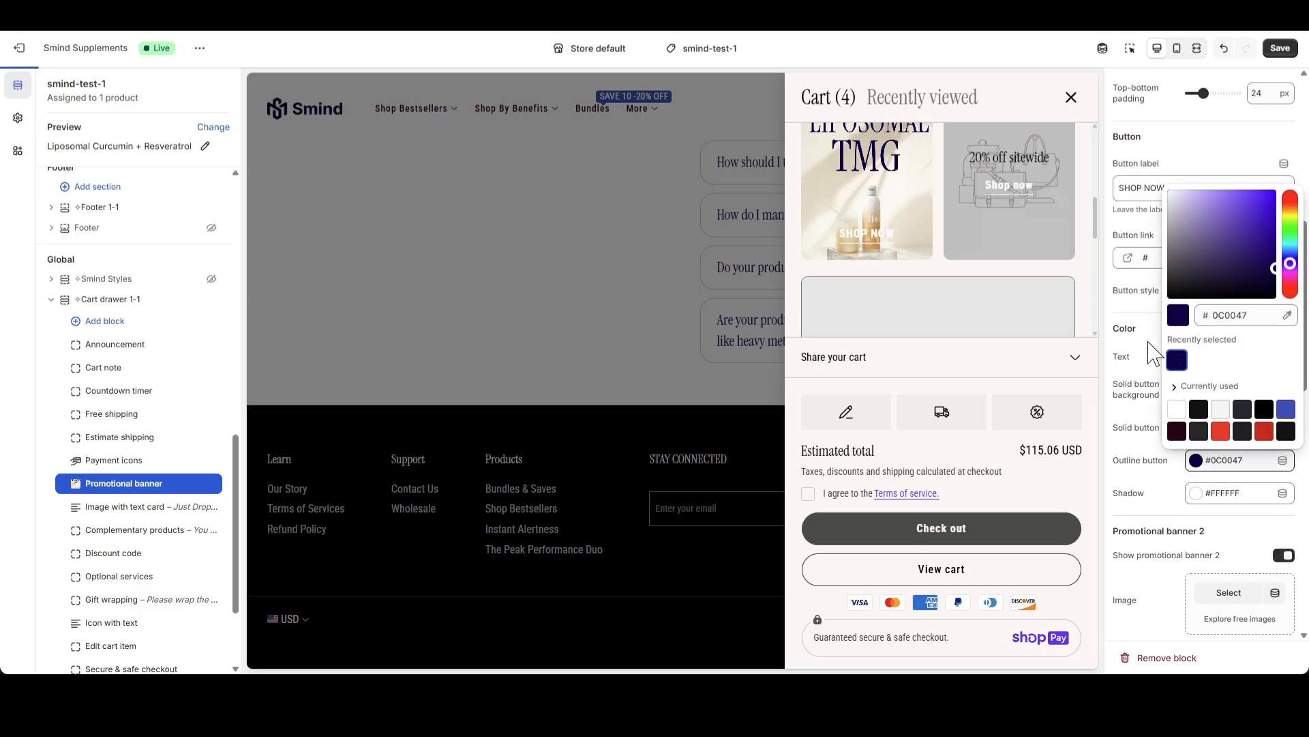
left_click(1140, 326)
scroll(1027, 298, "down", 5)
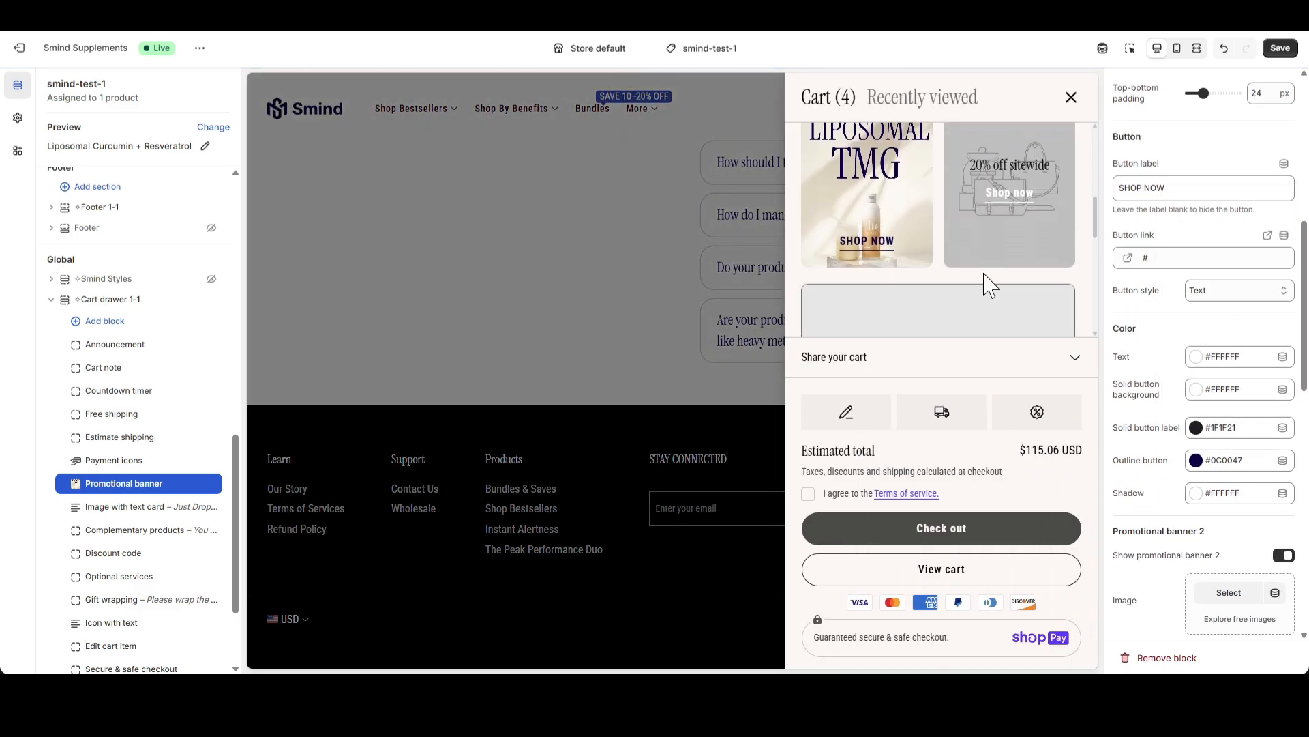
Review the Promotional banner 2 settings and inspect both banners in the cart drawer using the fullscreen preview
scroll(1207, 416, "down", 2)
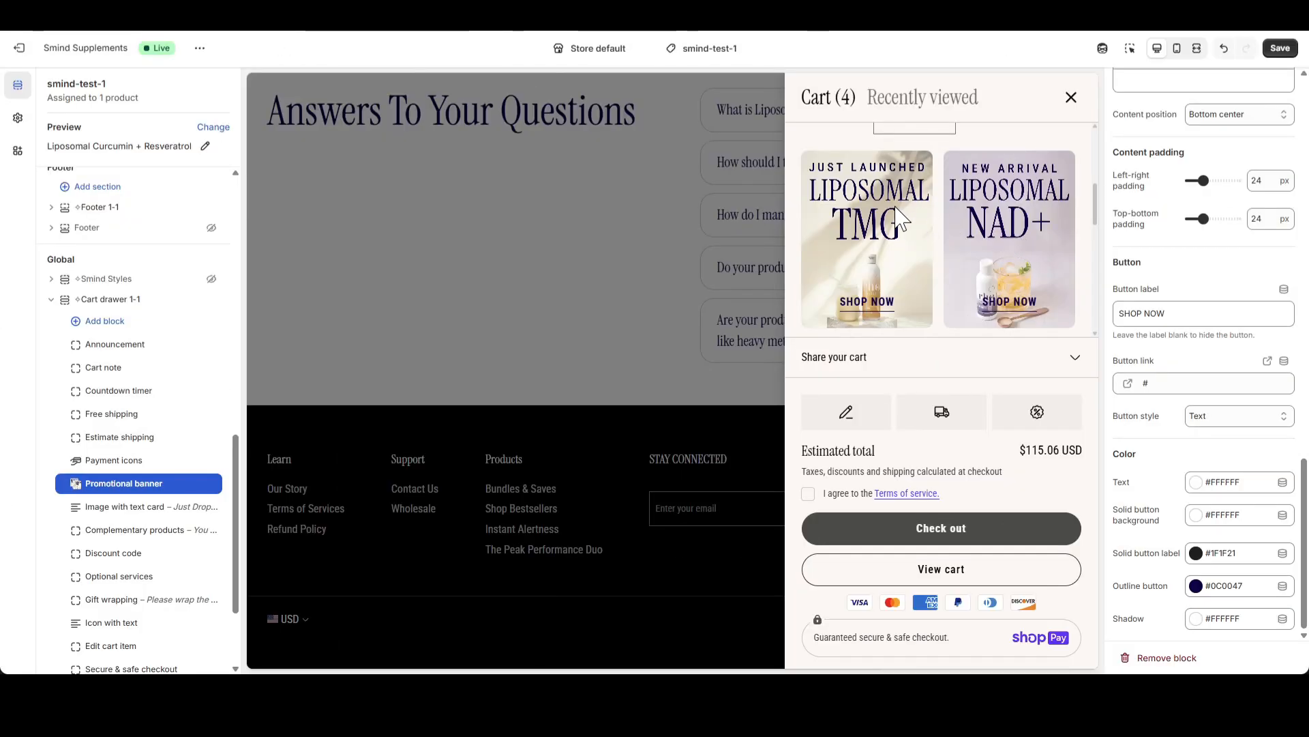
scroll(887, 219, "down", 1)
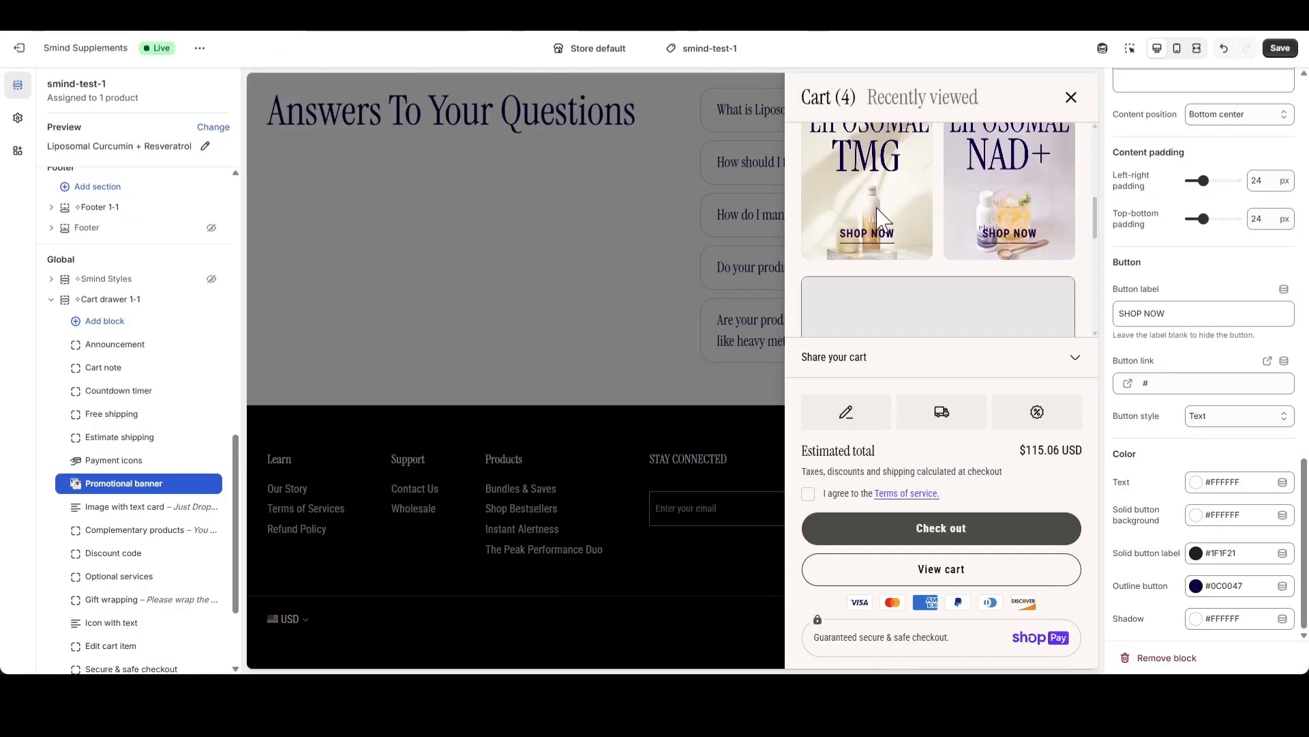
scroll(867, 249, "up", 1)
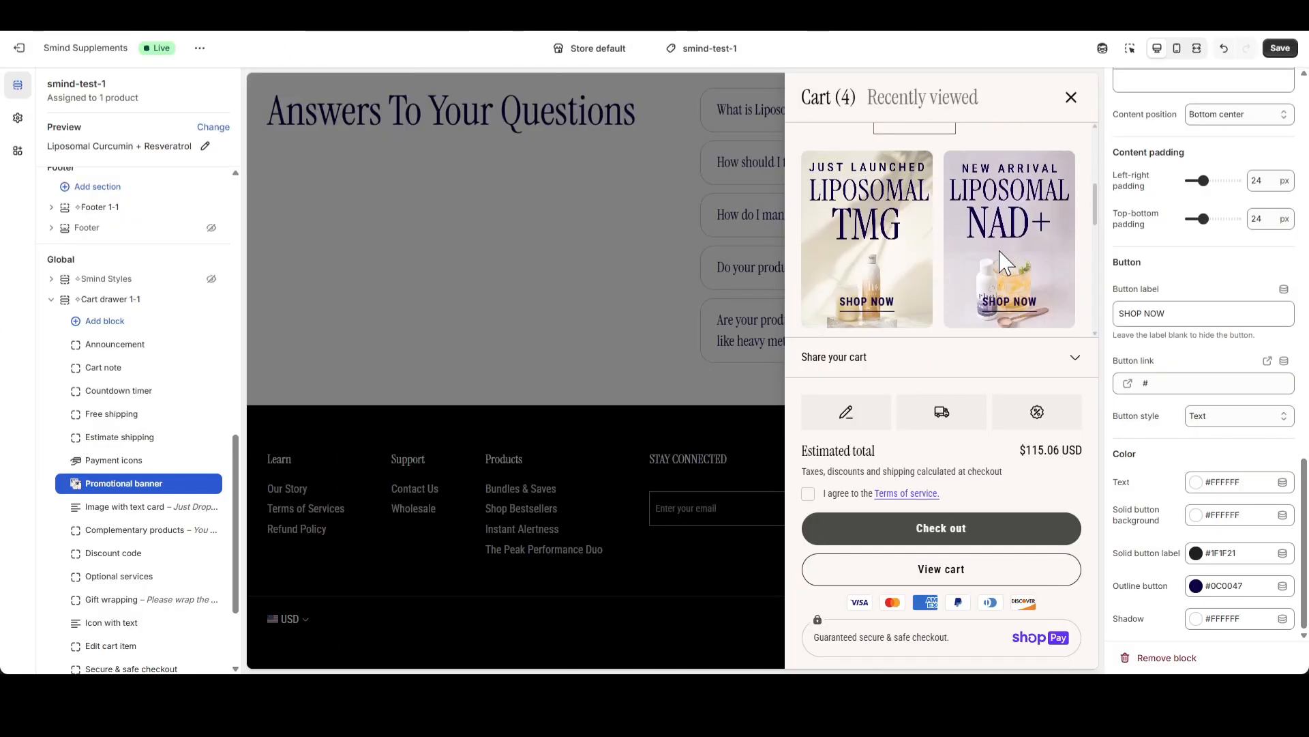
left_click(1197, 48)
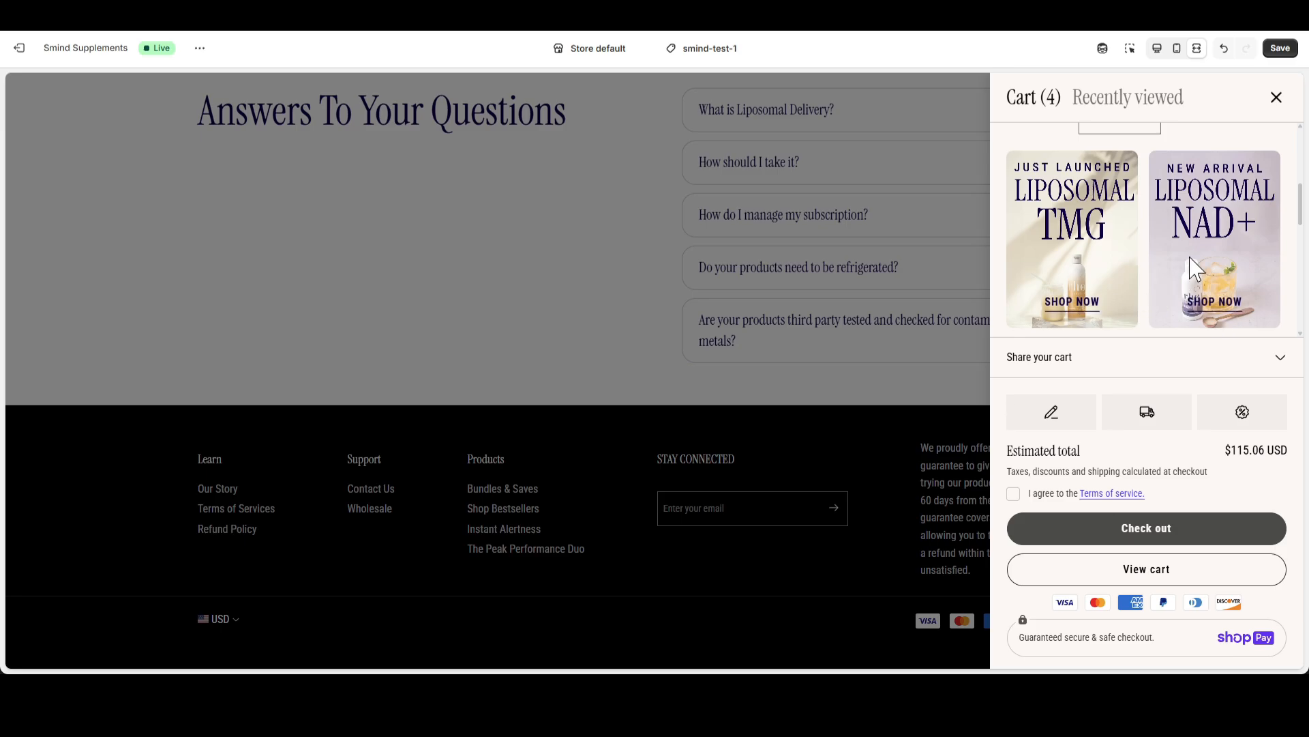
scroll(1173, 287, "down", 1)
scroll(1160, 263, "up", 1)
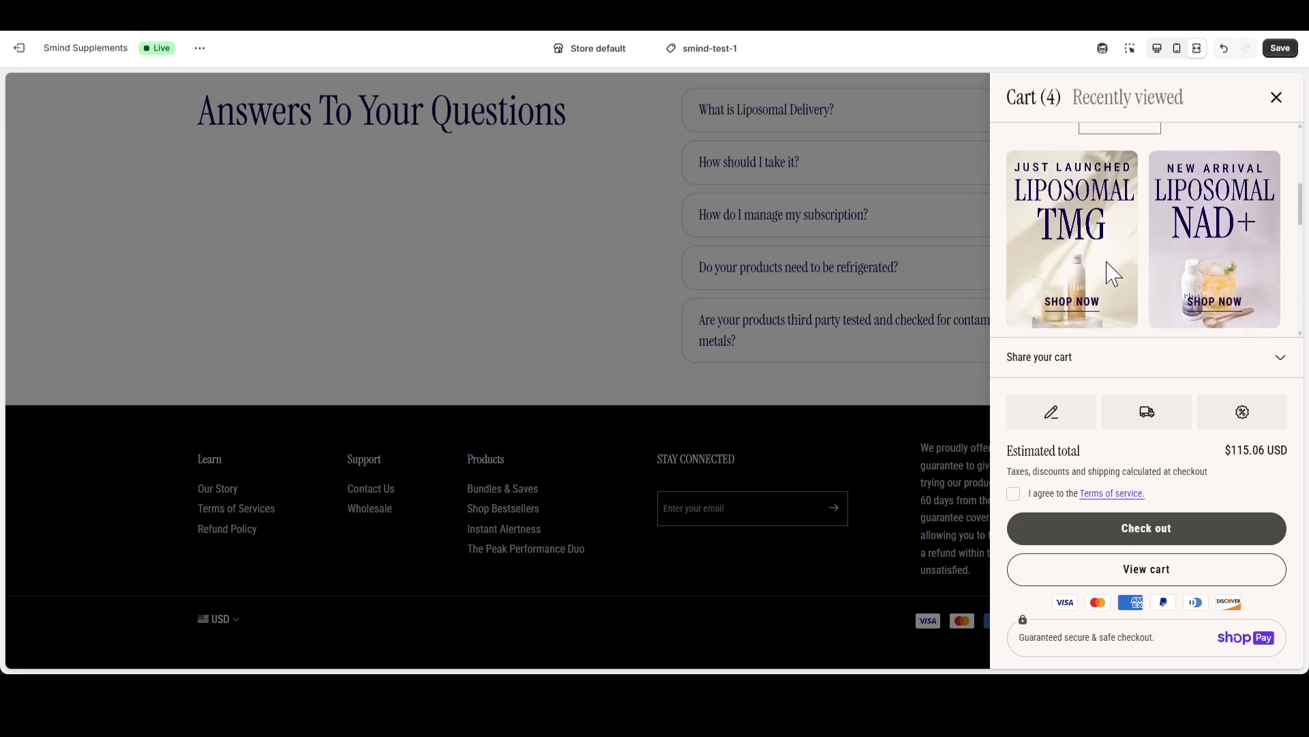
left_click(1197, 48)
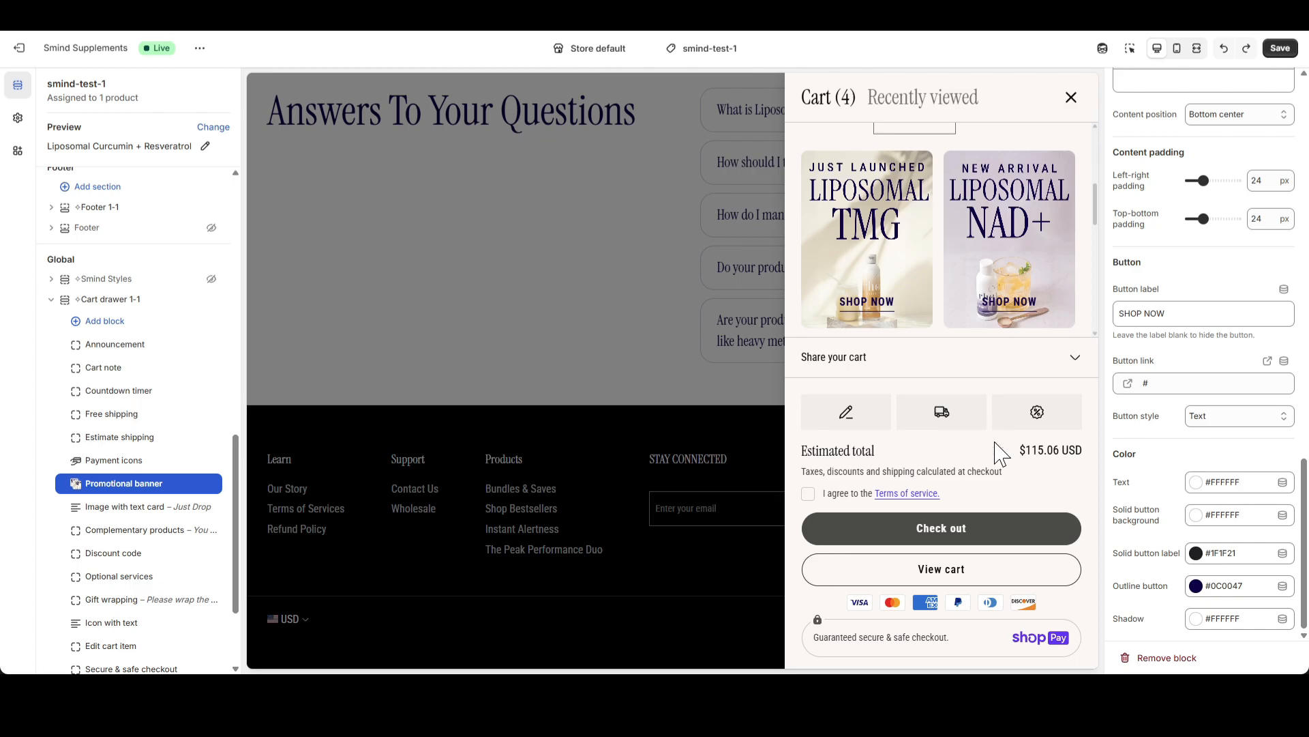
Select the Image with text card block and set its image to After_20
left_click(170, 509)
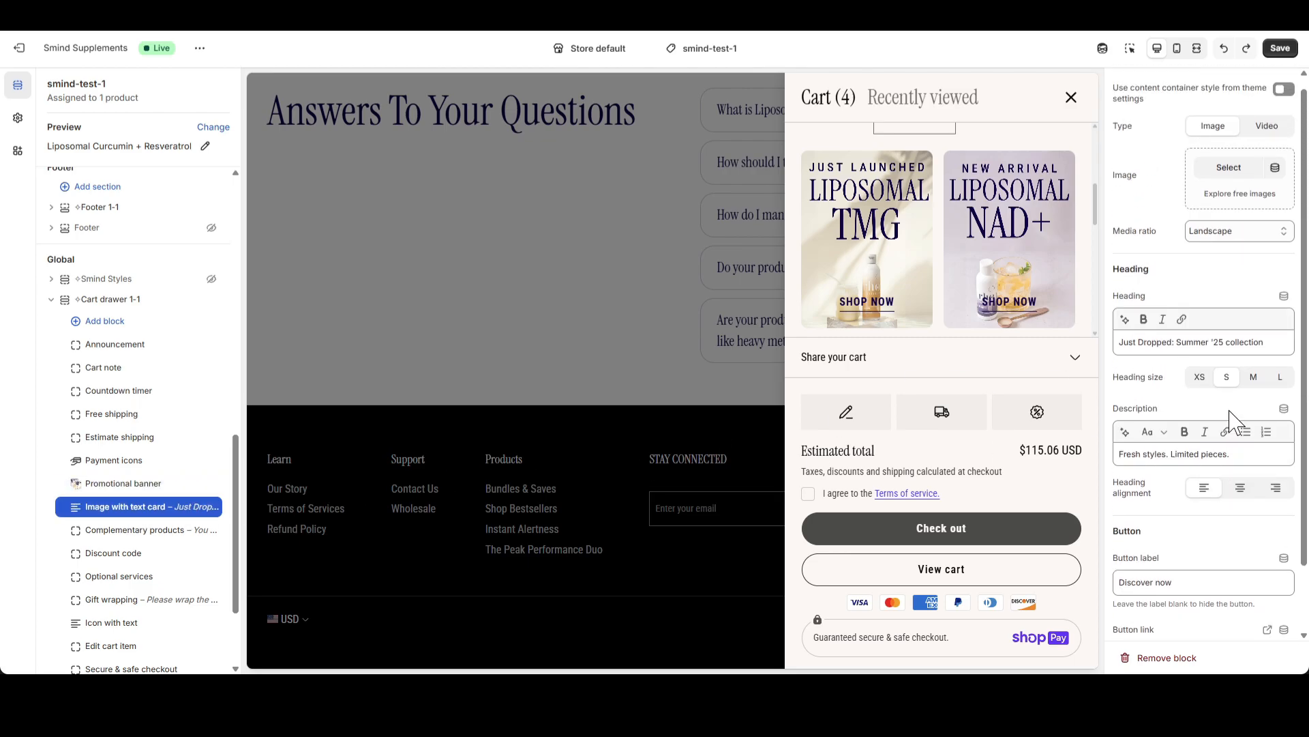
scroll(972, 232, "down", 1)
scroll(972, 232, "down", 1)
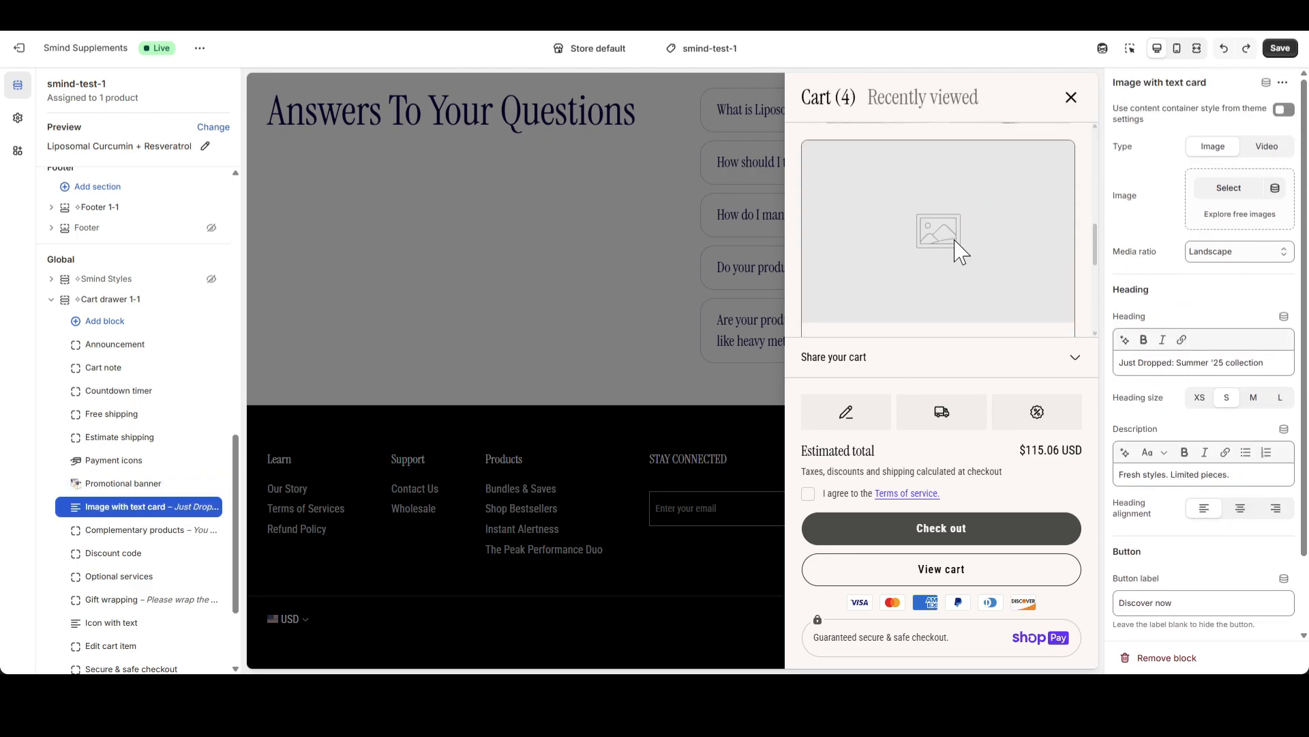
left_click(1230, 191)
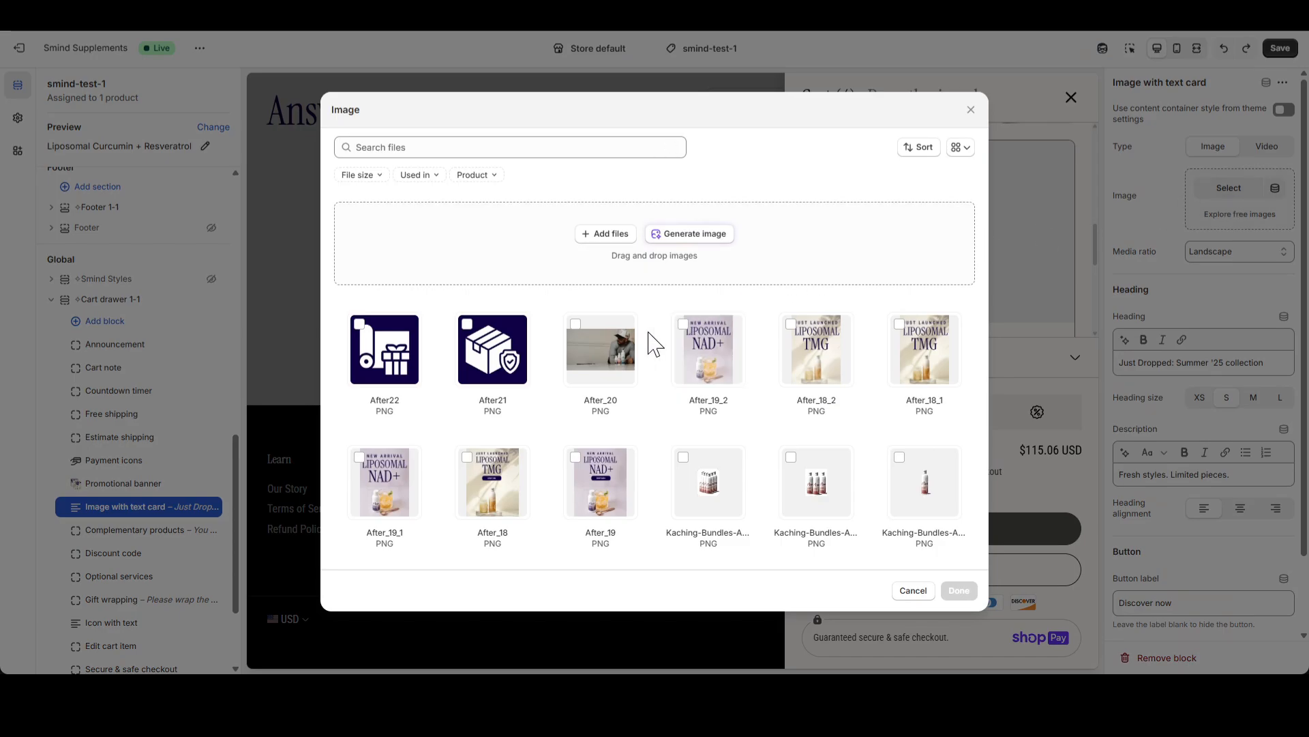
left_click(601, 349)
left_click(959, 590)
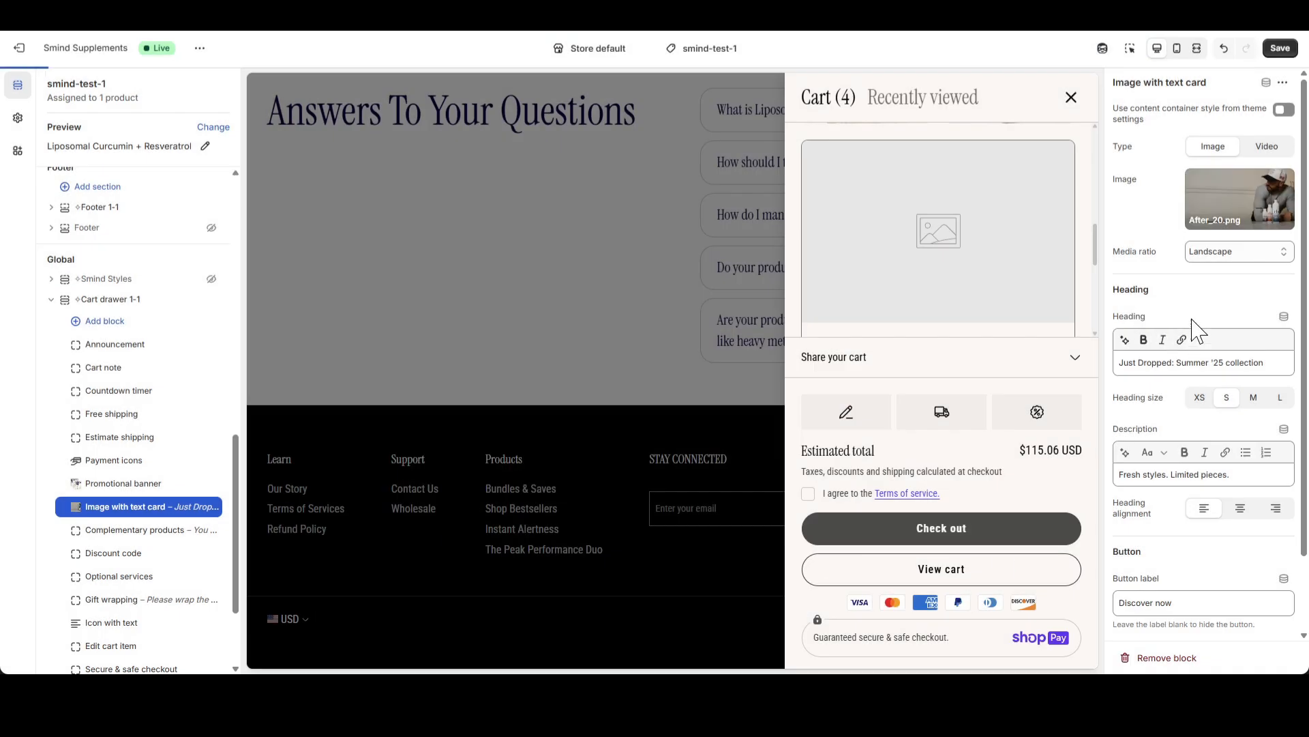
scroll(988, 273, "down", 4)
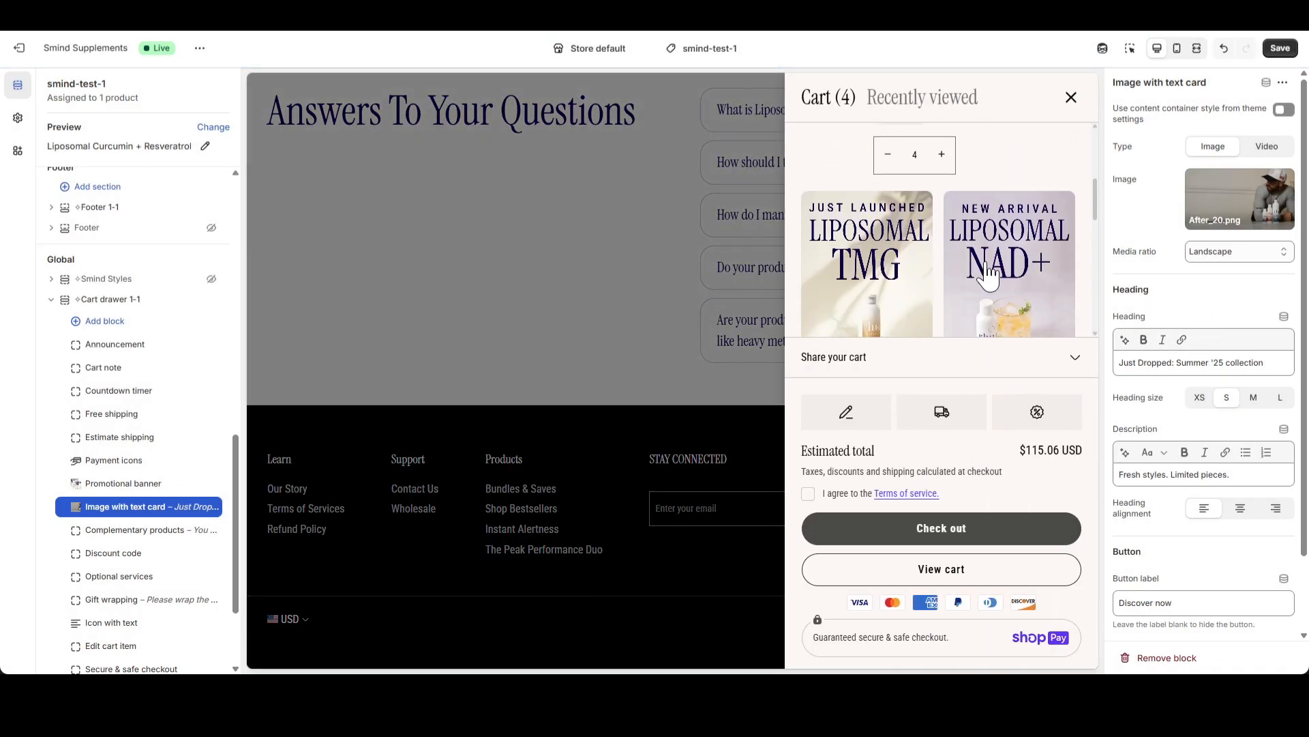
scroll(989, 273, "down", 2)
scroll(1023, 253, "up", 2)
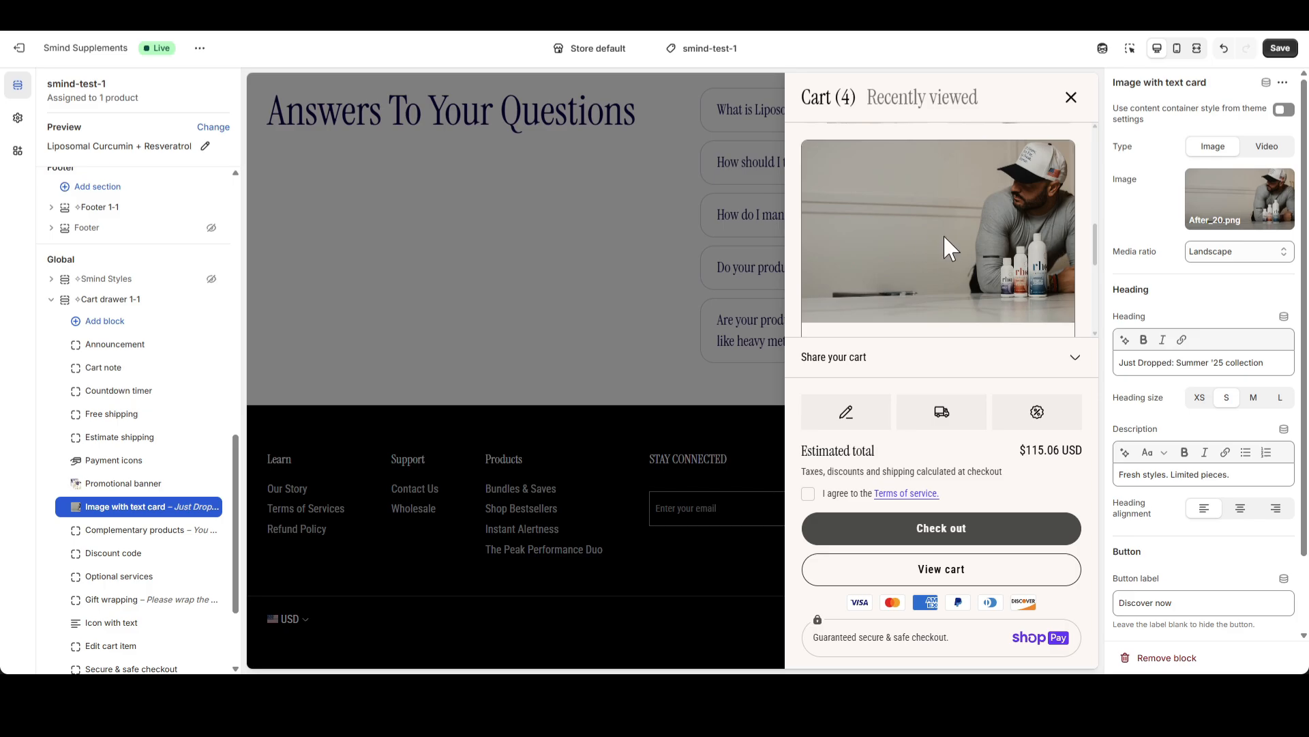
Set the Image with text card's heading to "Elite Performance Stack" and its description to "Save 10%"
scroll(945, 237, "down", 3)
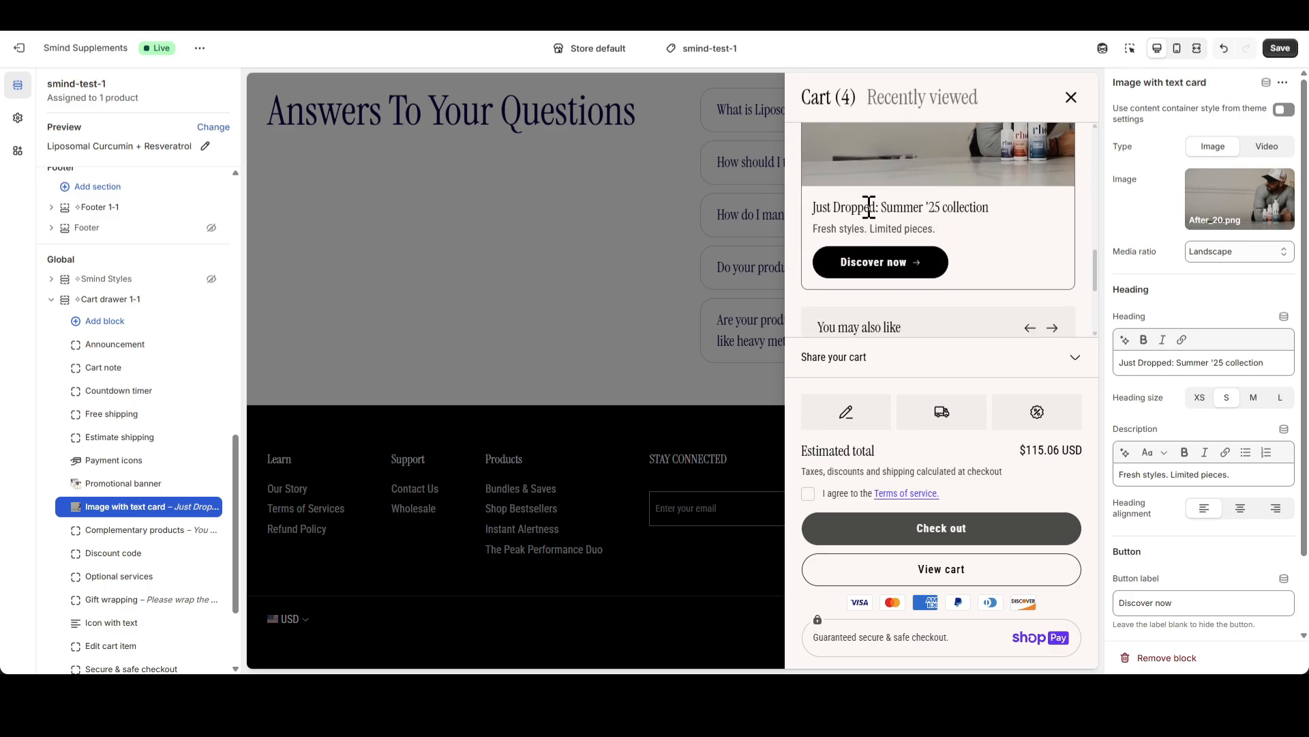
triple_click(1260, 362)
type("Elite Performance Stack")
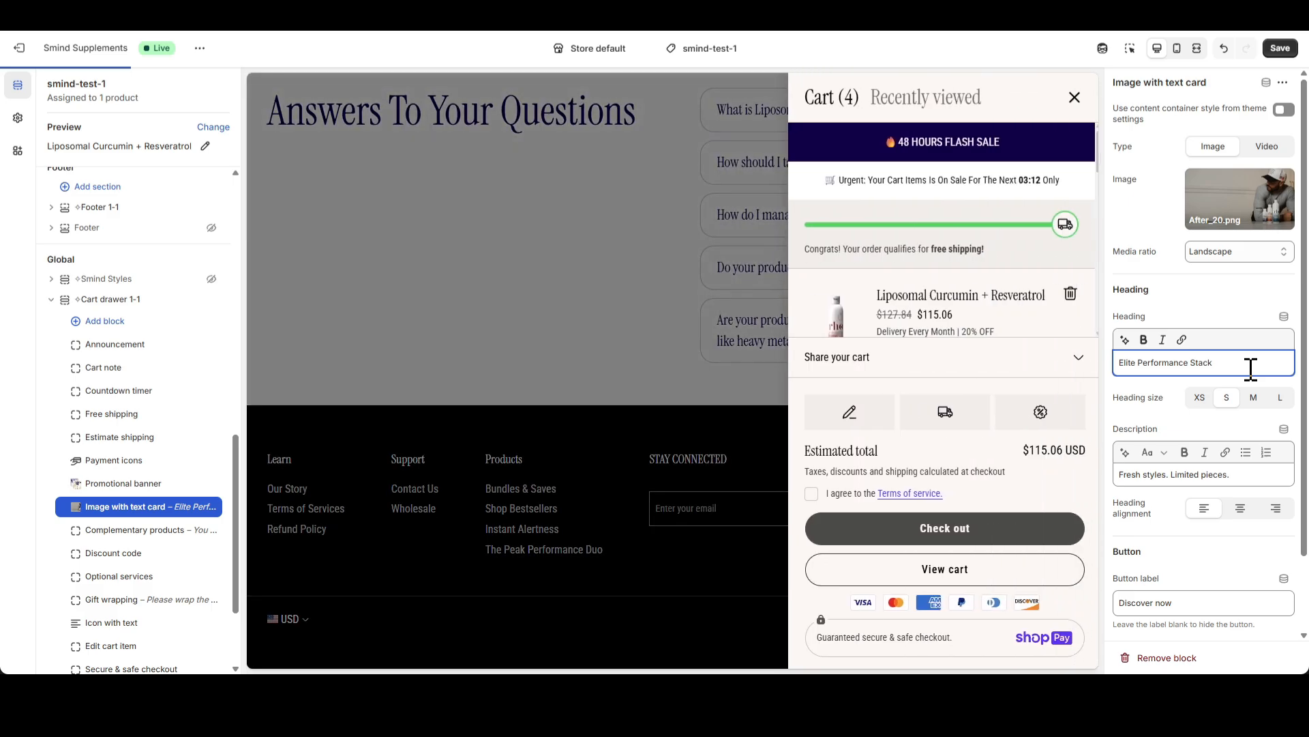
scroll(966, 257, "down", 5)
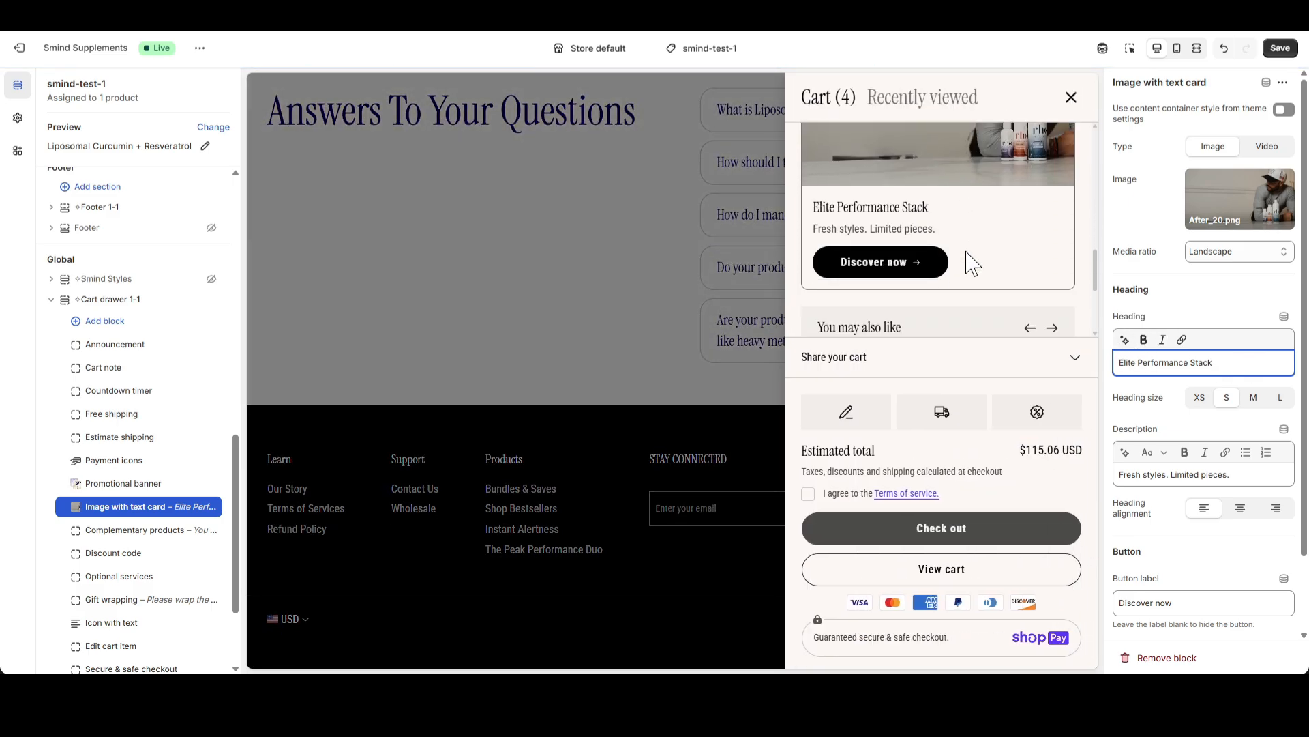
triple_click(1231, 471)
type("Save 10%")
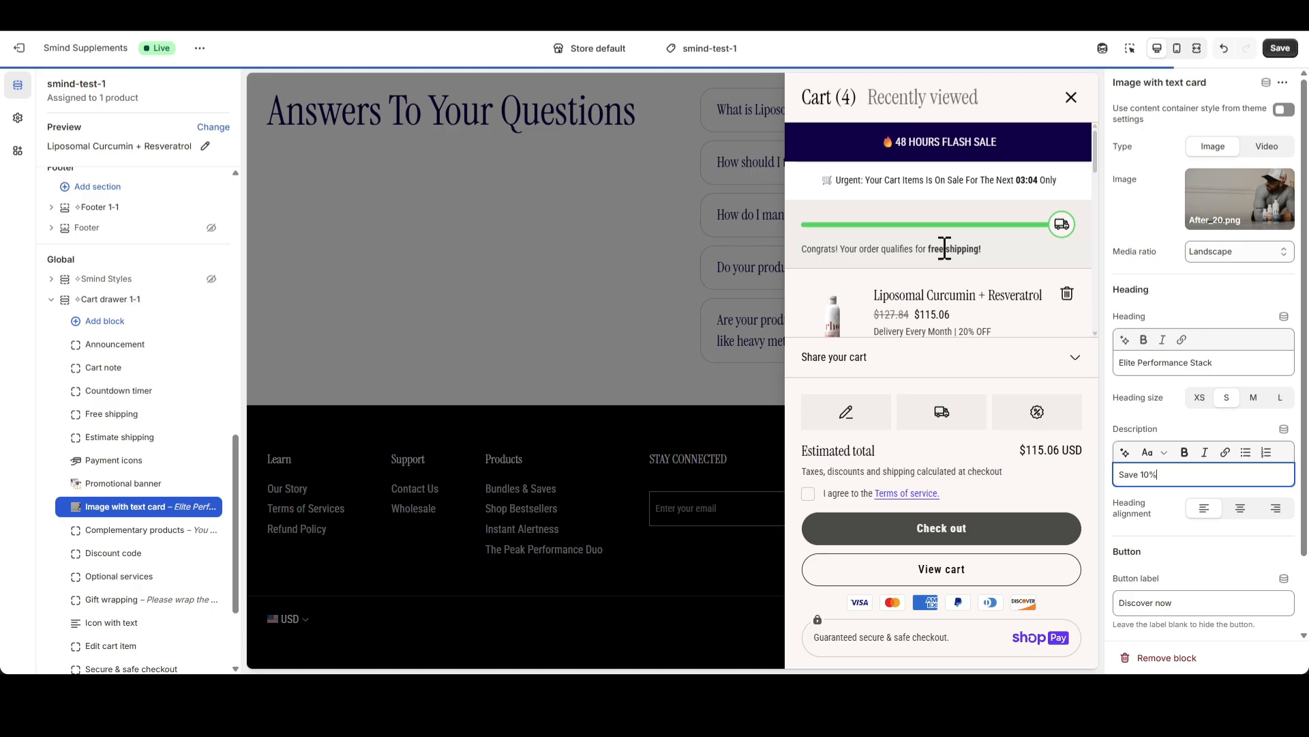
scroll(971, 259, "down", 5)
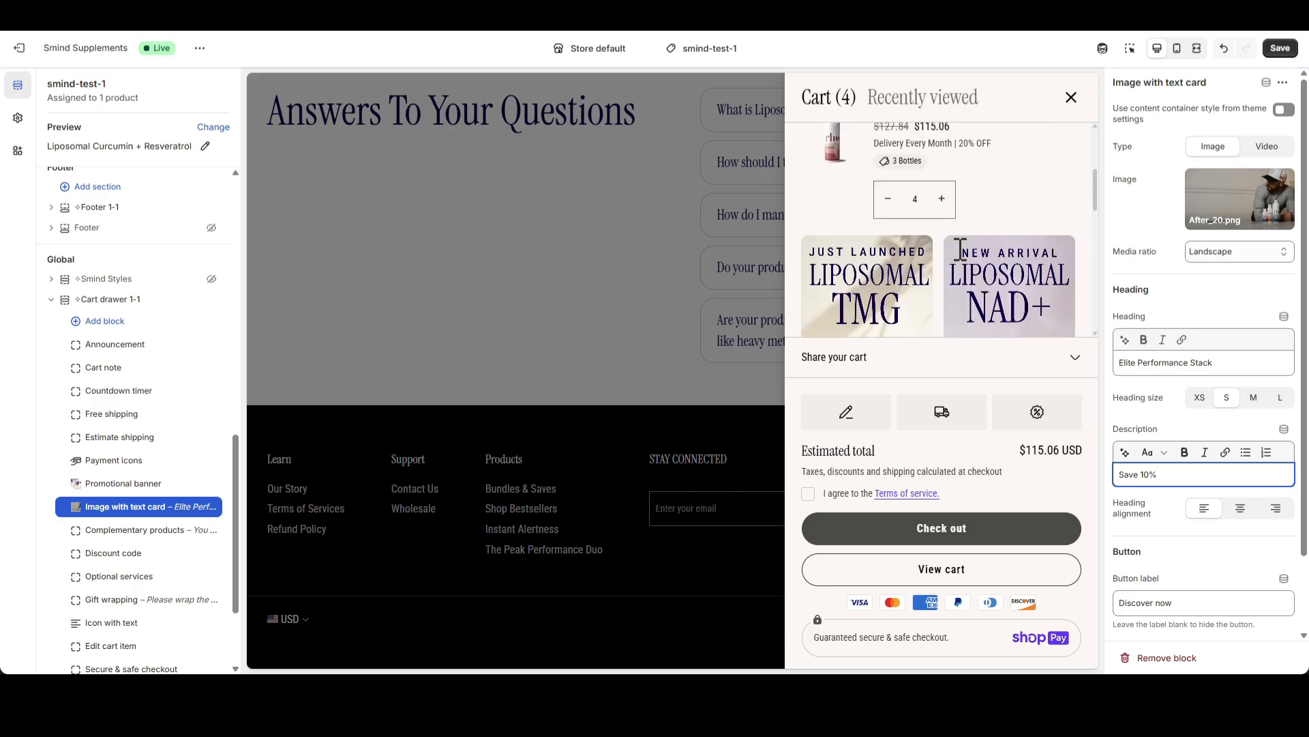
scroll(972, 258, "down", 2)
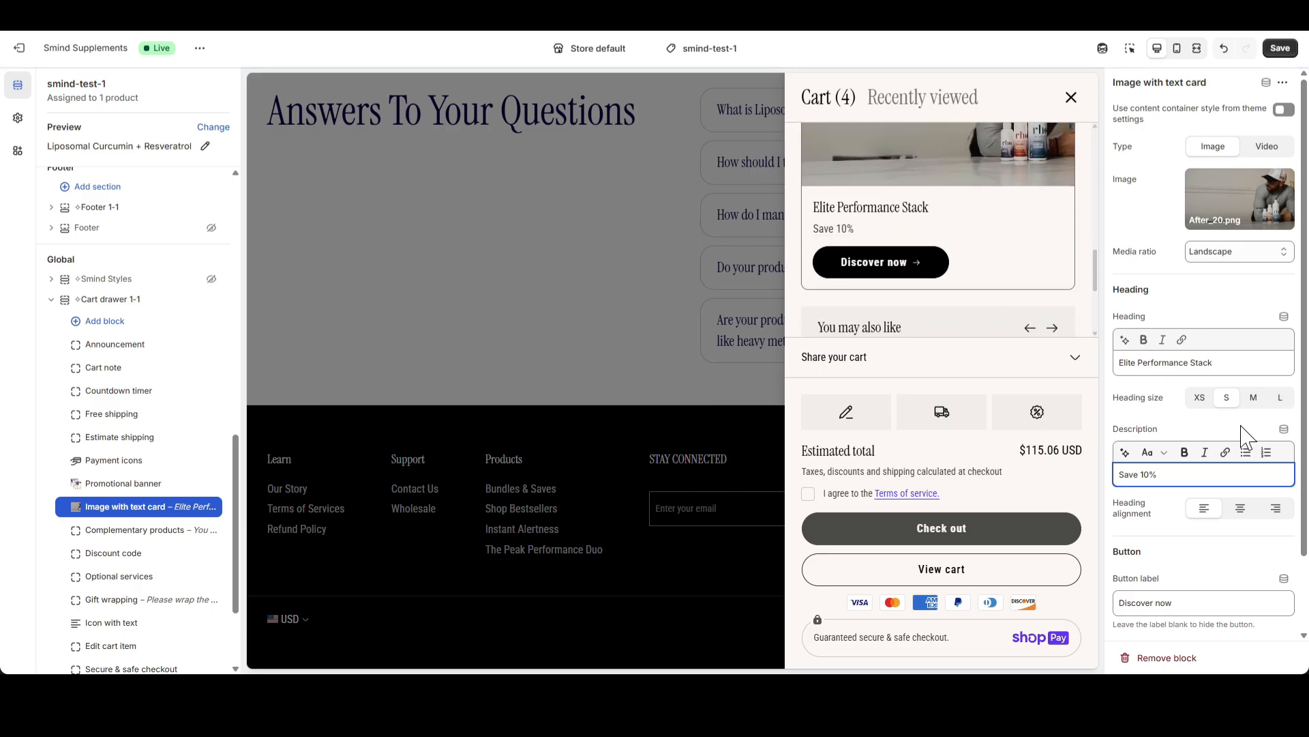
Center the Image with text card's content and set its button to "BUY NOW", linking to Bundles & Saves in Outline text style
left_click(1241, 508)
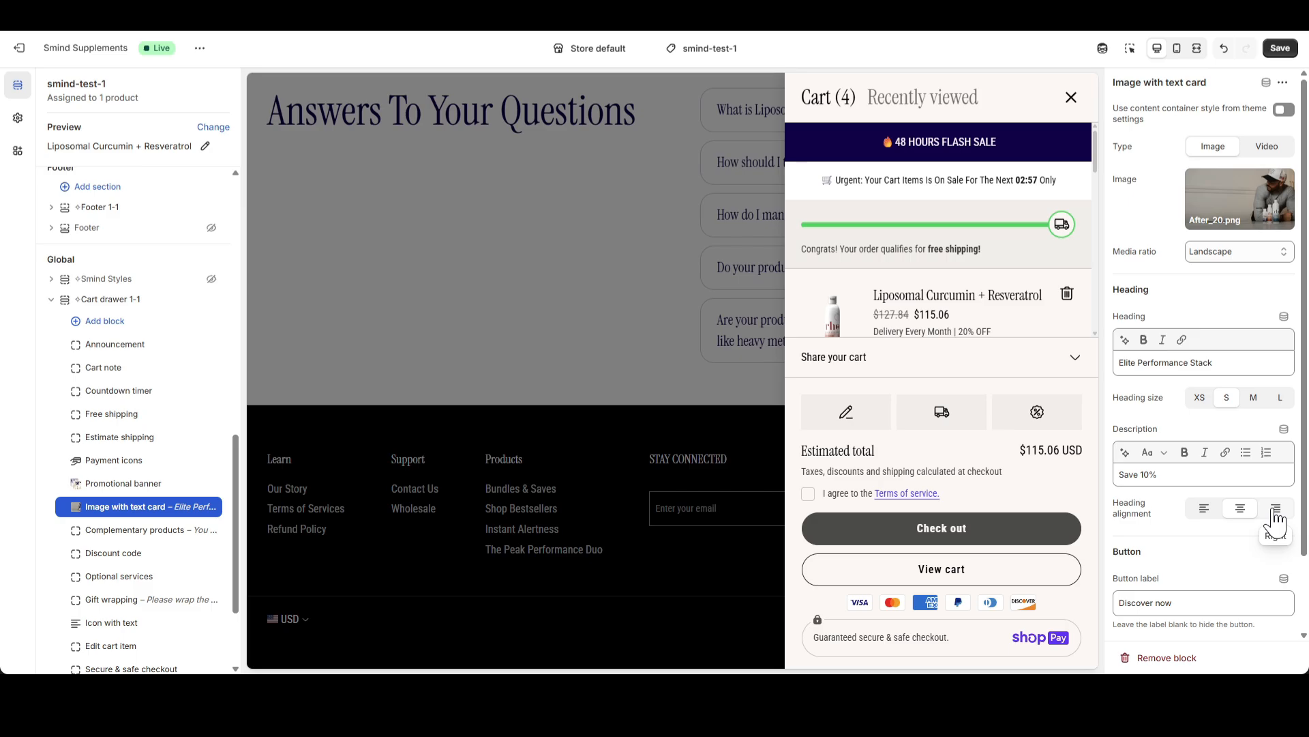
scroll(948, 266, "down", 5)
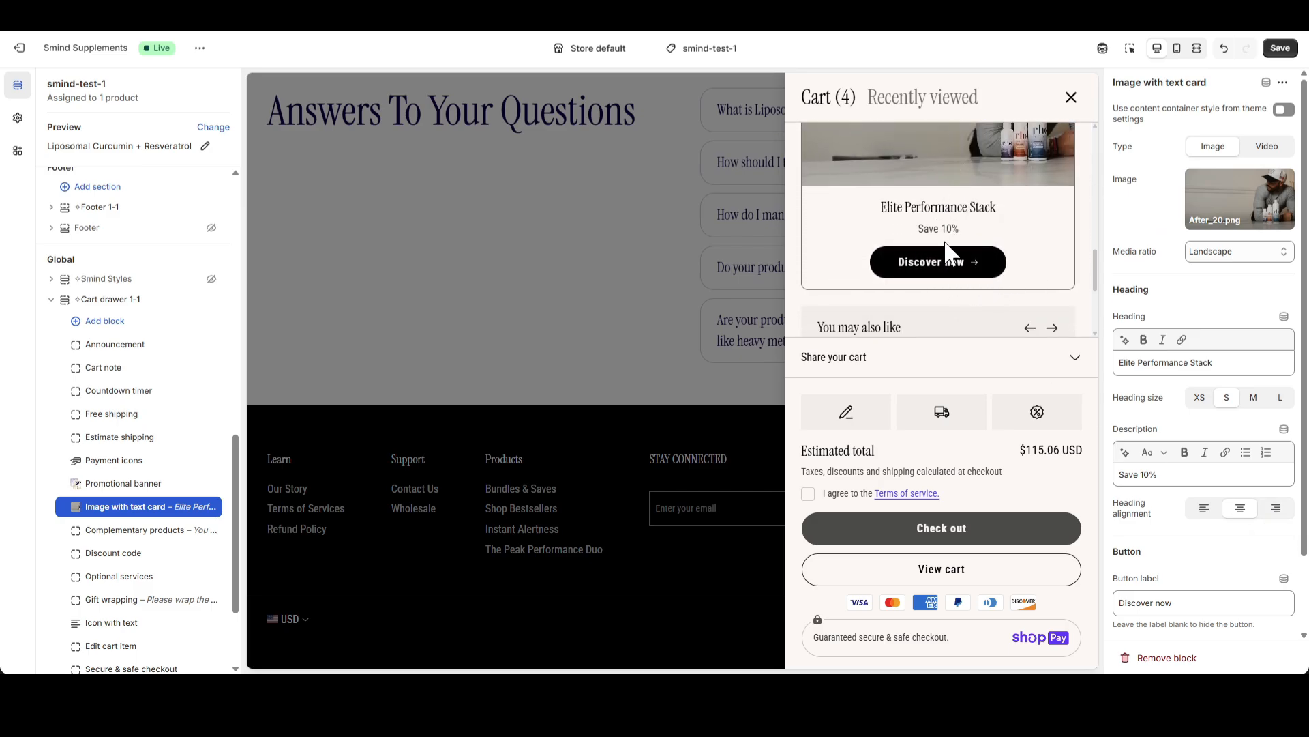
scroll(1227, 423, "down", 2)
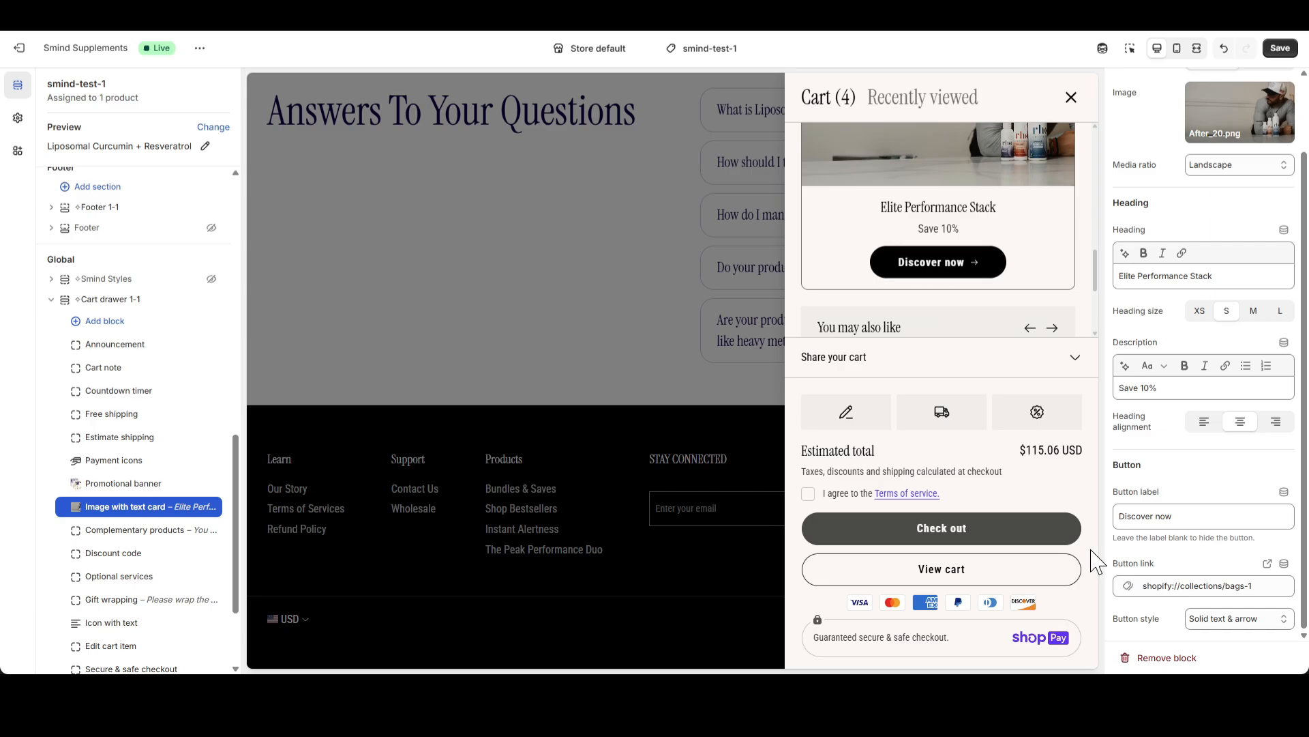
triple_click(1183, 518)
type("BUY NOW")
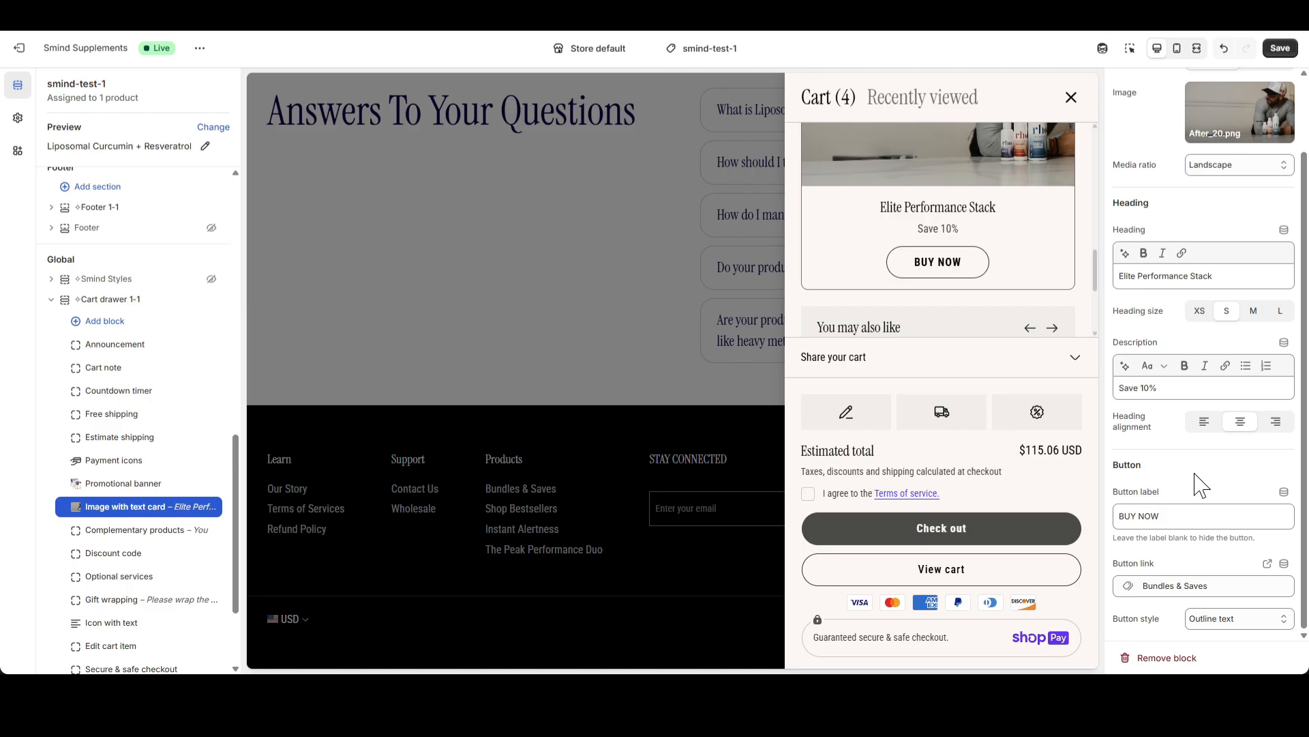
Open the Complementary products block's settings and page through its product carousel in the cart drawer
left_click(131, 530)
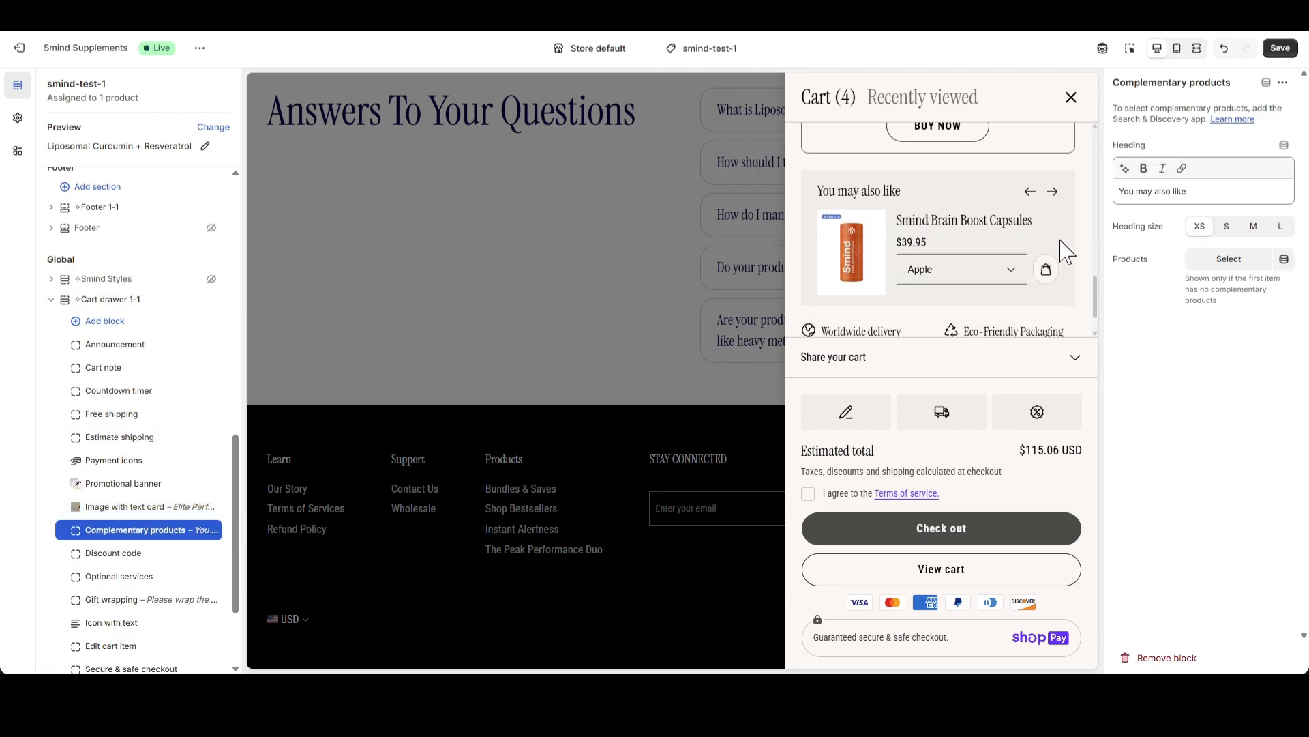
left_click(1053, 195)
left_click(1053, 195)
left_click(1053, 195)
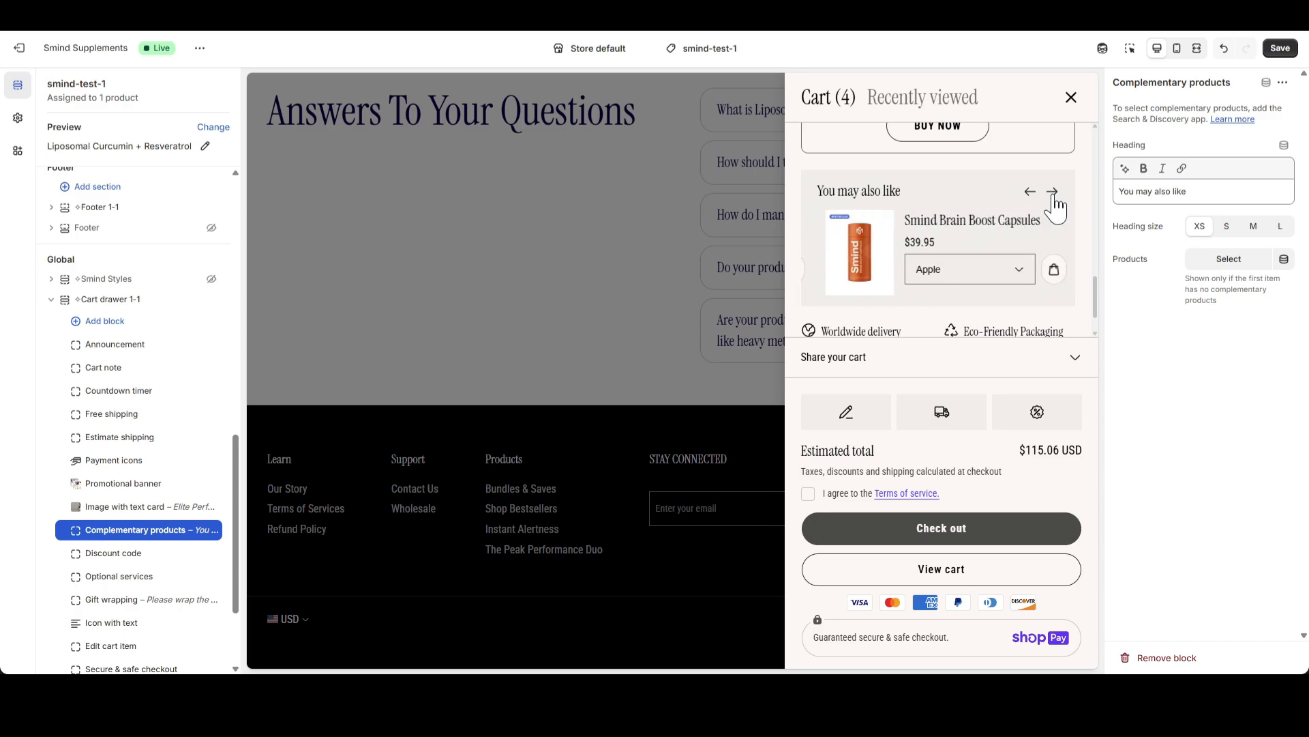
left_click(1053, 196)
left_click(1053, 195)
left_click(1053, 195)
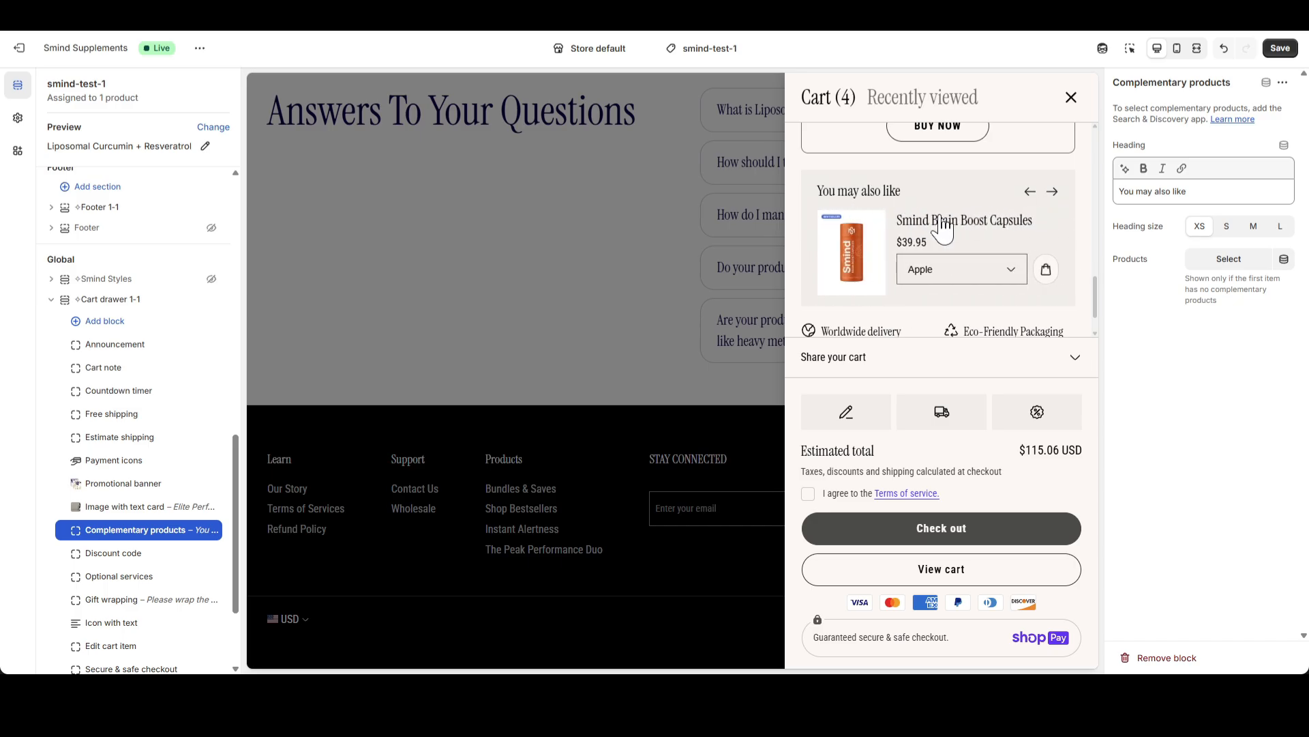
Set the Complementary products heading to "You would also love" and check it in the cart drawer
left_click_drag(1118, 108, 1175, 119)
left_click(1124, 192)
left_click_drag(1204, 193, 1118, 193)
type("Y")
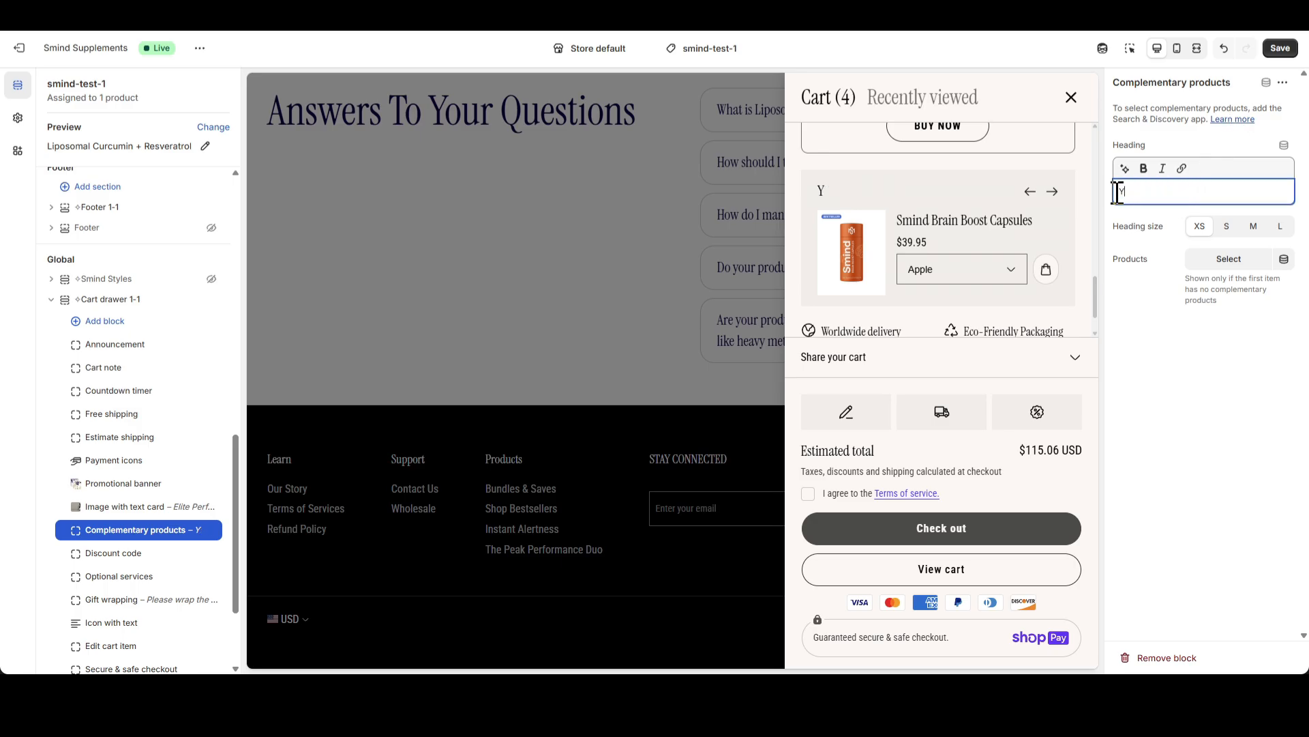
type("ou would also love")
scroll(974, 219, "down", 5)
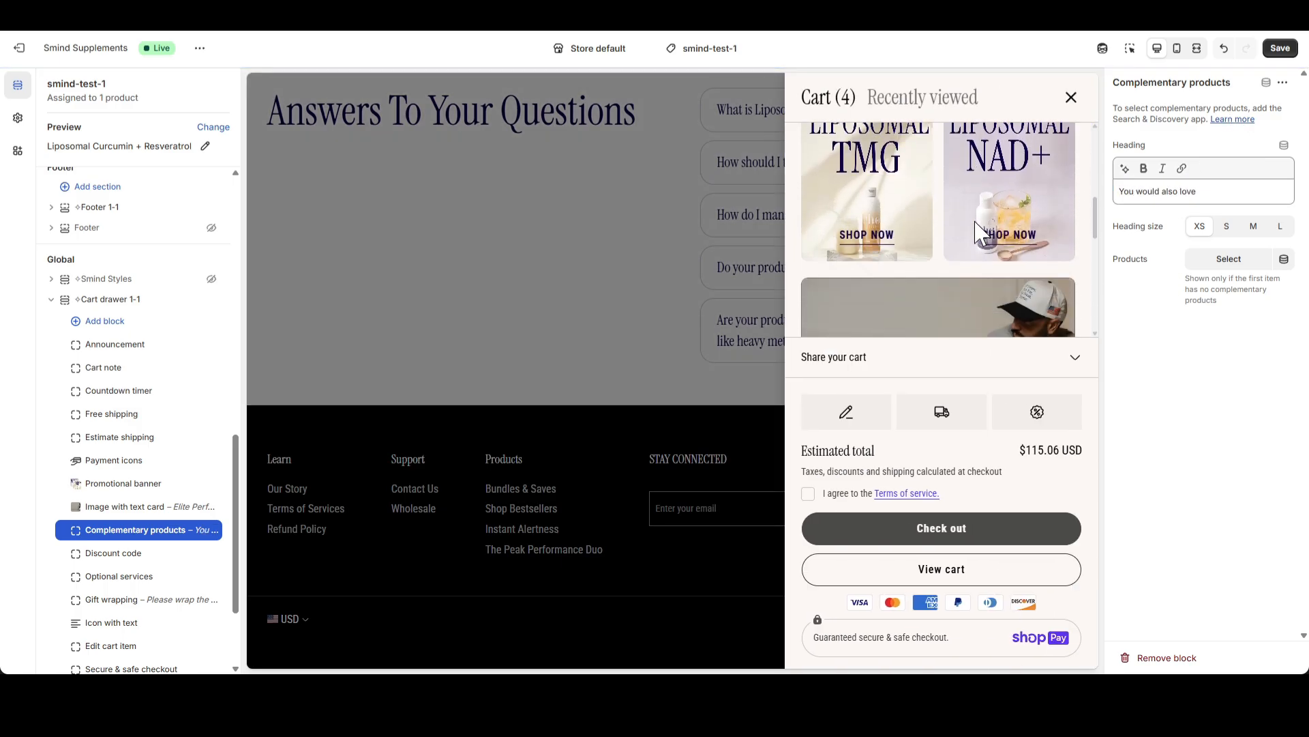
scroll(974, 219, "down", 5)
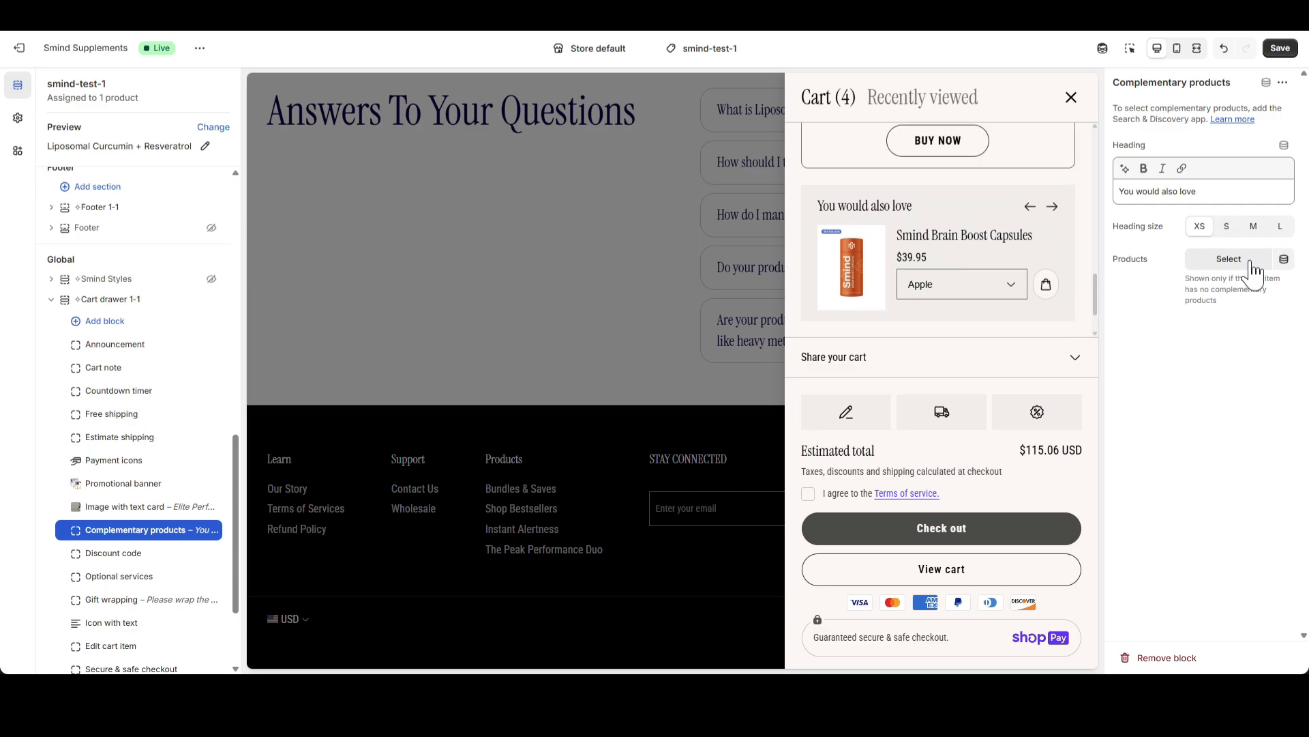
Search the Complementary products block's product picker for "smind" and close it without choosing a product
left_click(1212, 260)
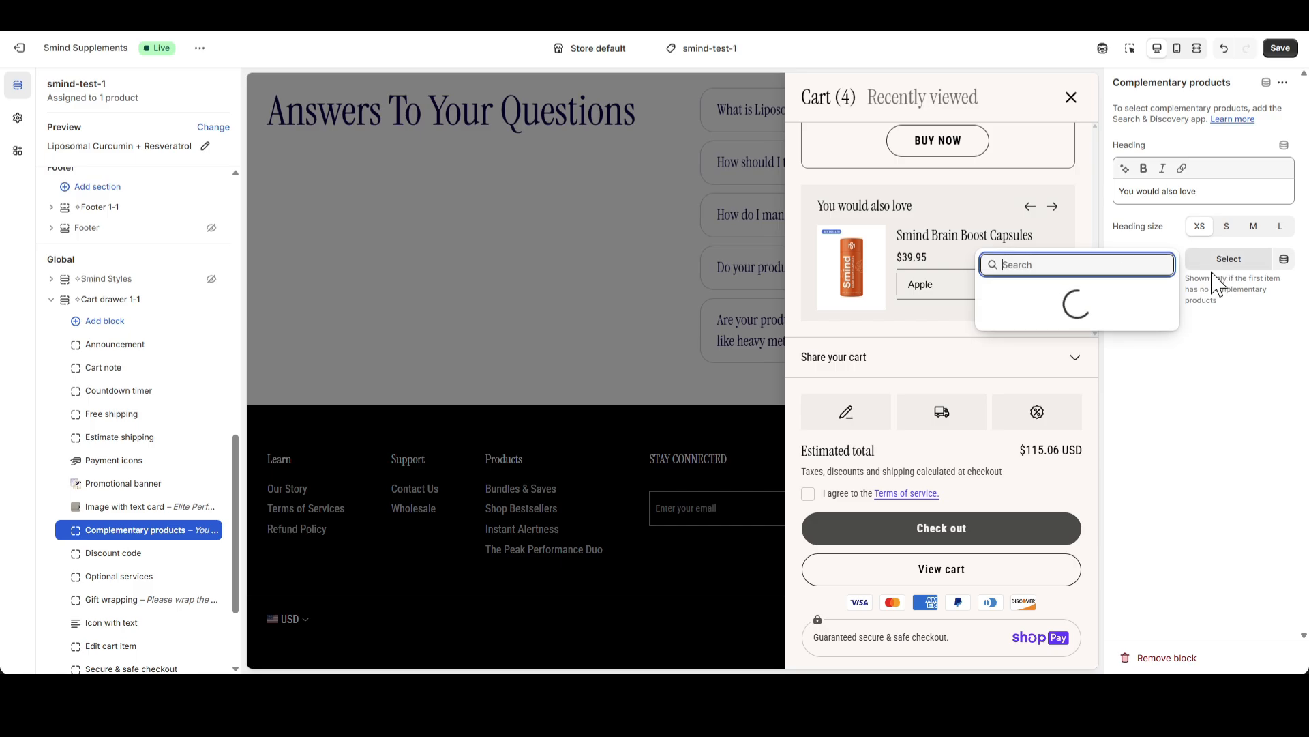
type("smind")
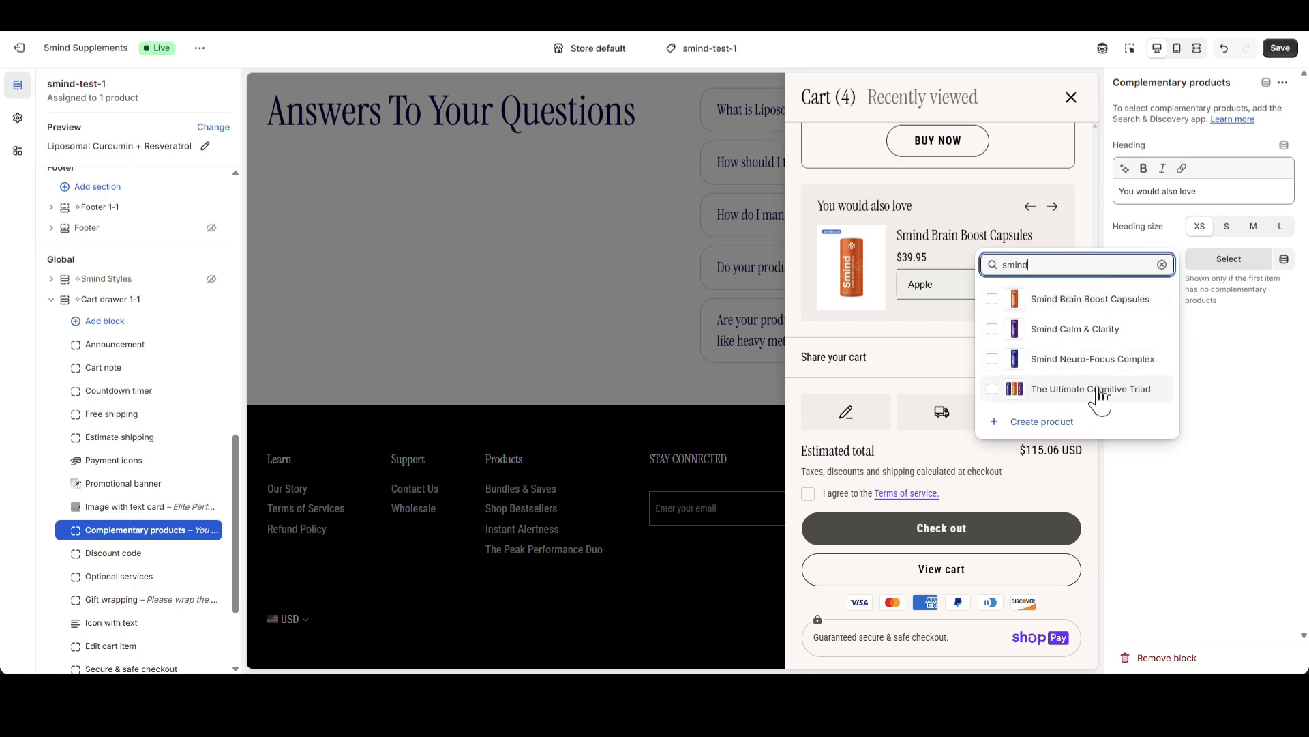
left_click(1221, 288)
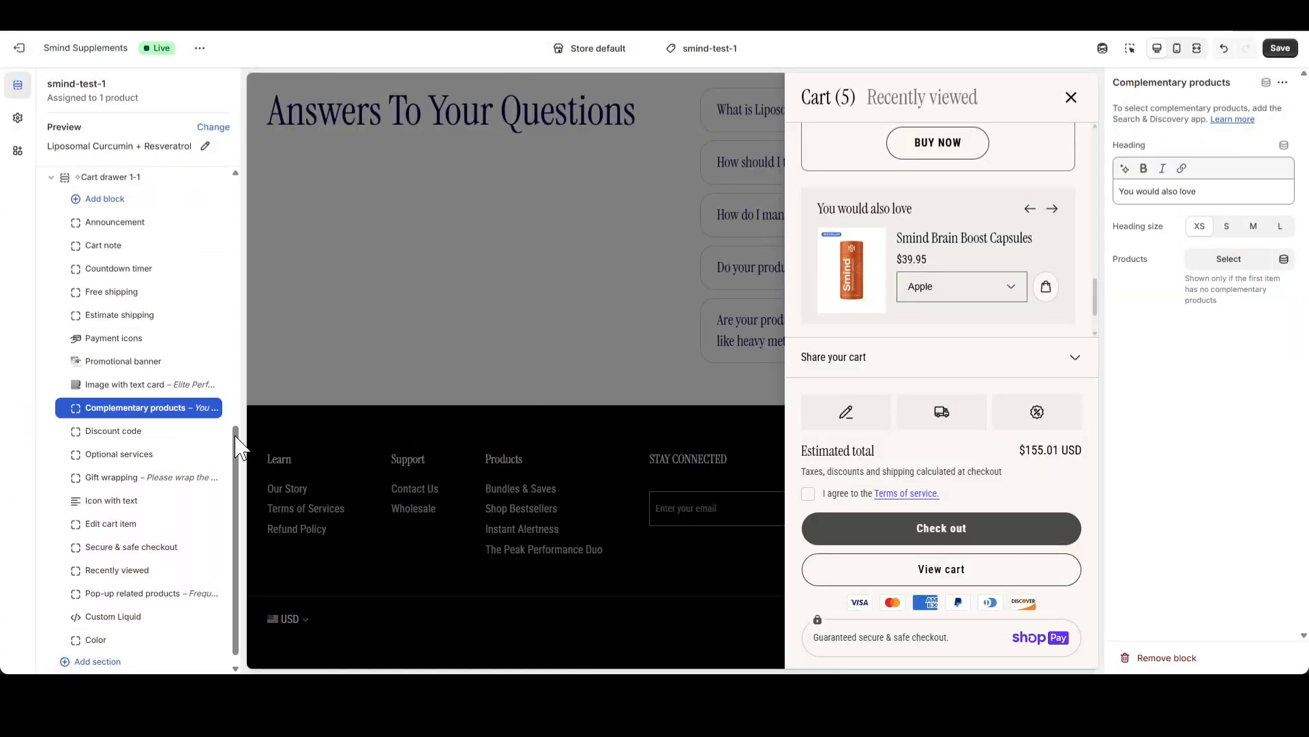
Review the Discount code block's settings and apply the discount code SAVE10 in the cart drawer
left_click(123, 433)
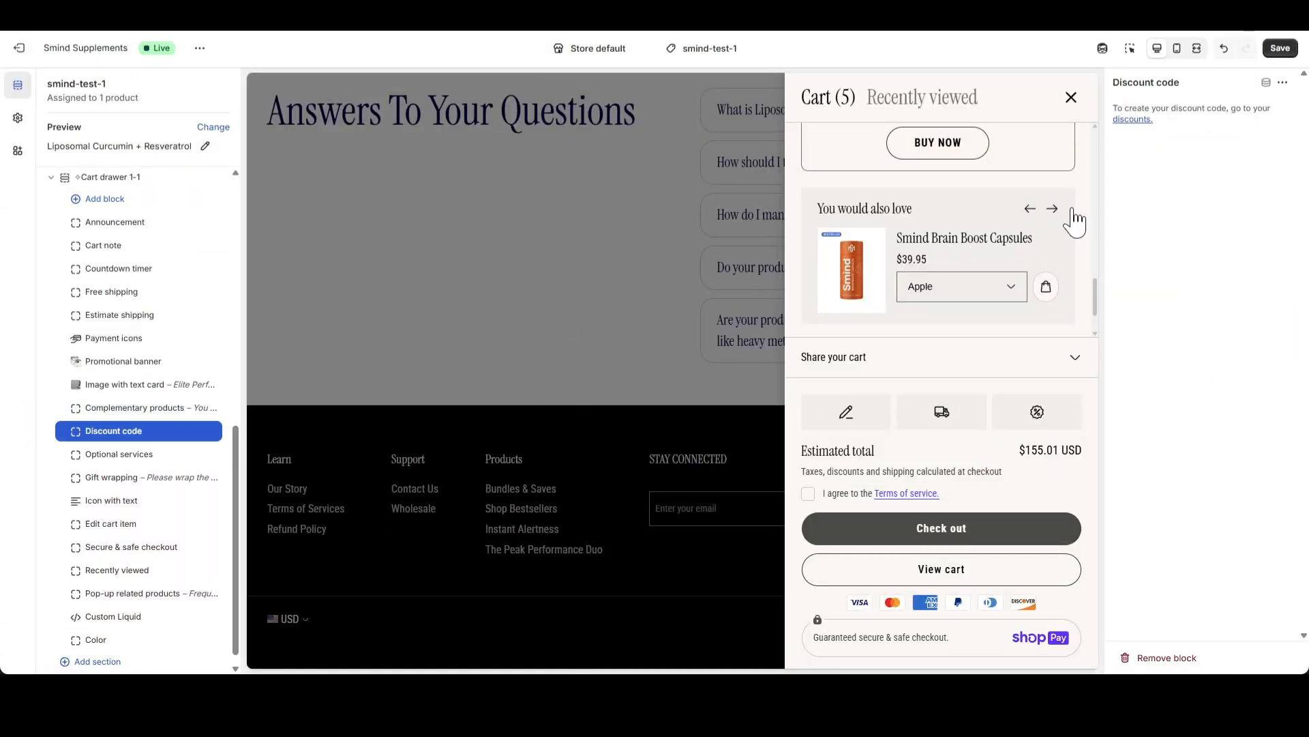
left_click_drag(1134, 106, 1230, 108)
left_click(1231, 108)
left_click(1031, 421)
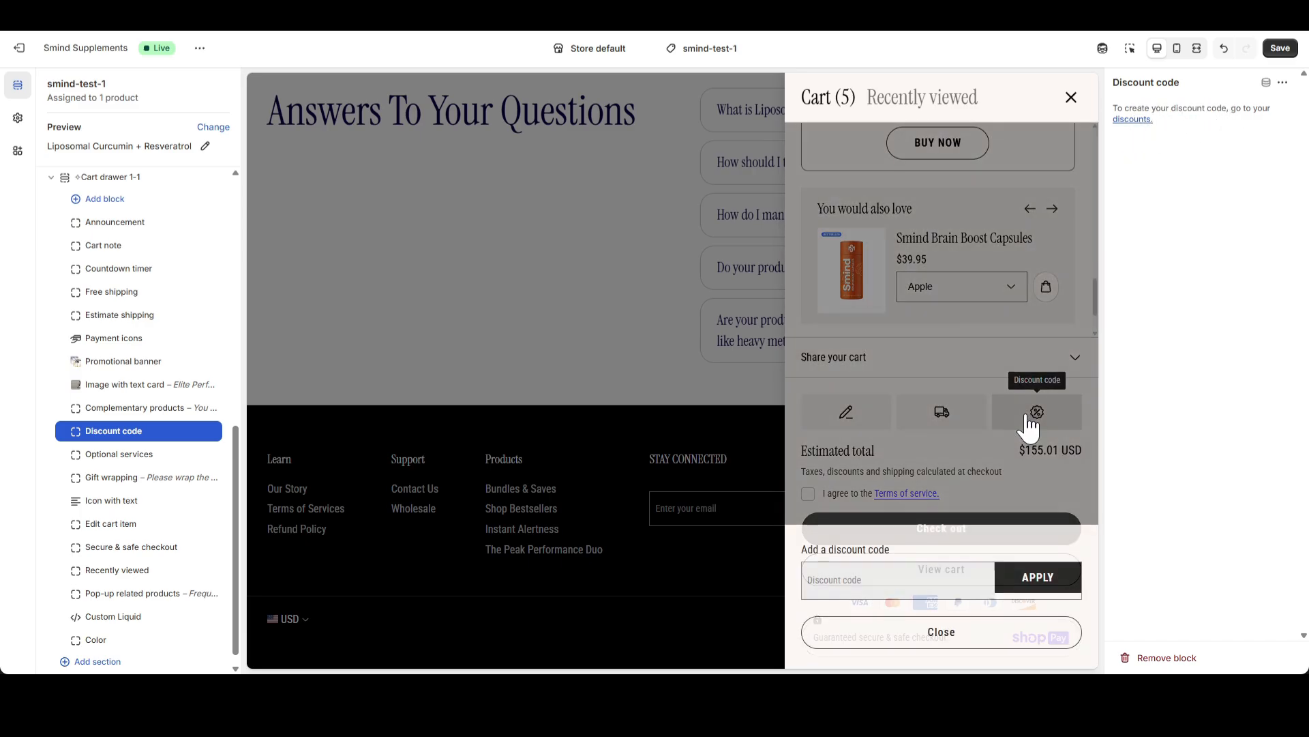
left_click(850, 583)
type("SAVE10")
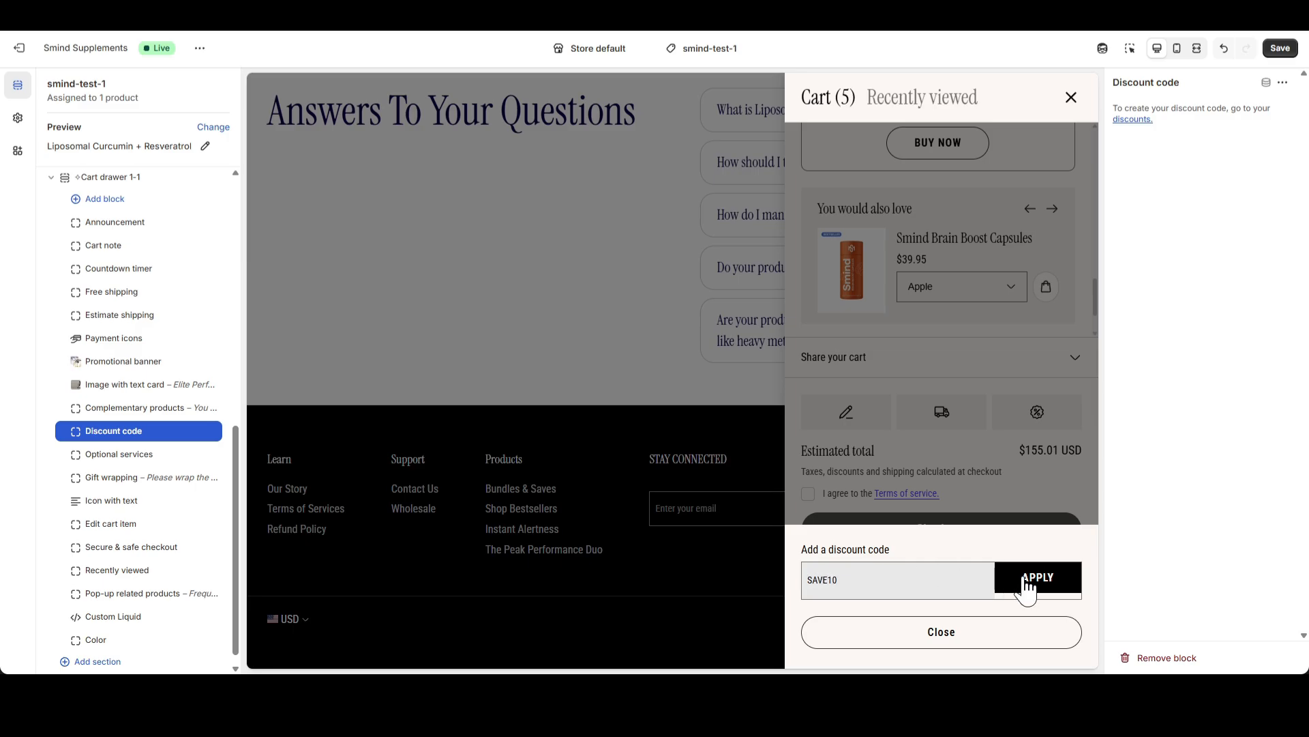
left_click(1027, 585)
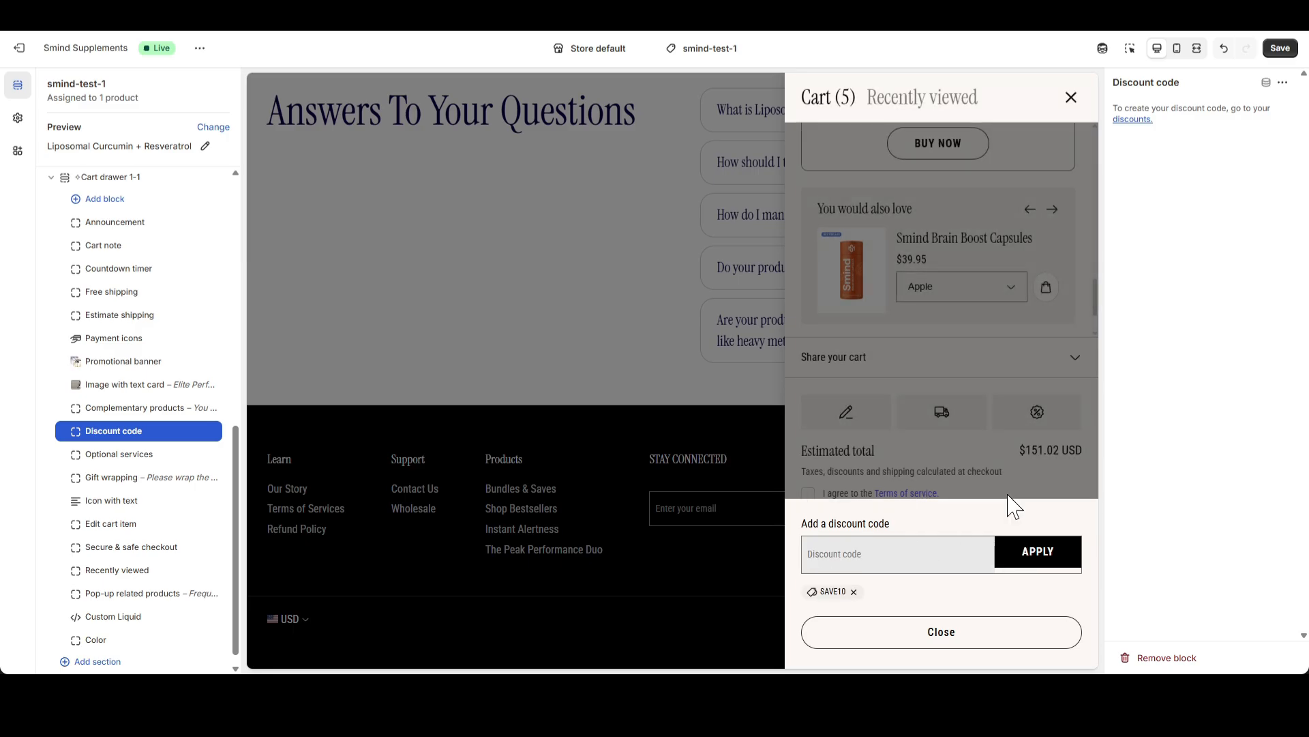
left_click(948, 629)
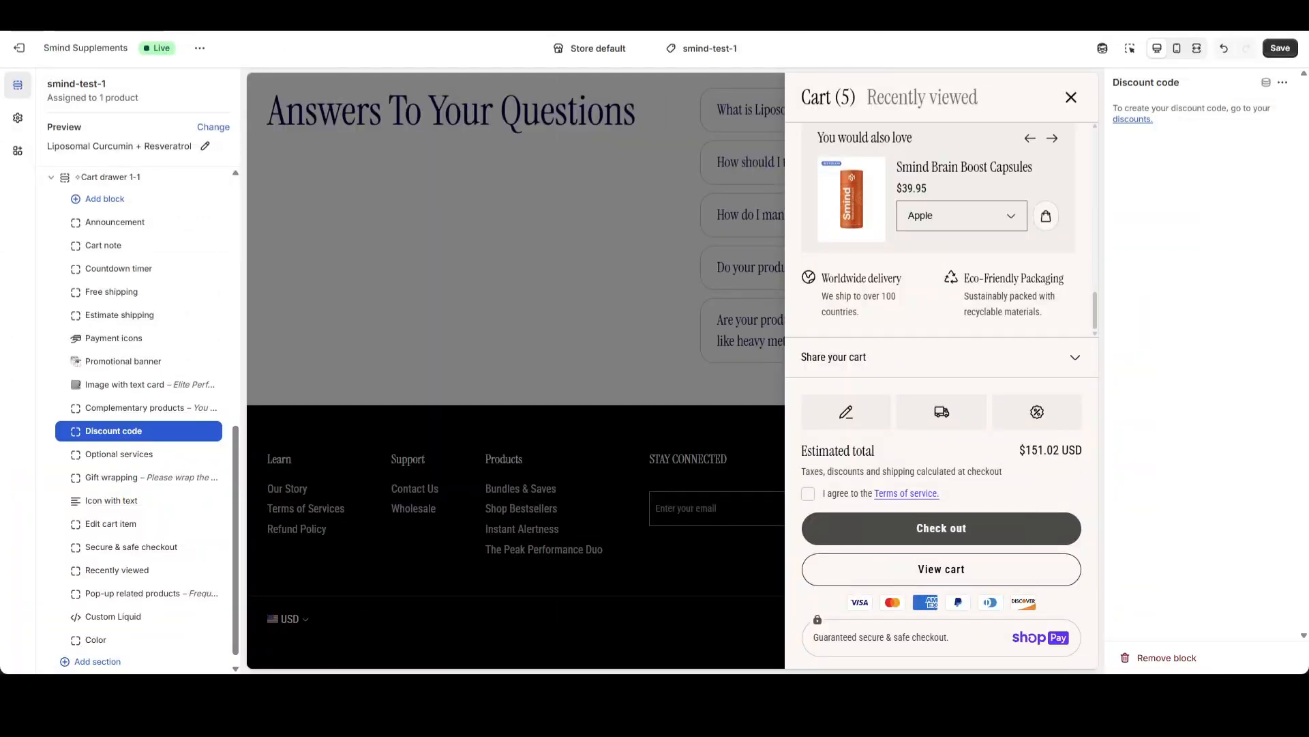
Choose Shipping Protection as the Optional services block's product, leaving "Automatically added by default" switched on
left_click(125, 459)
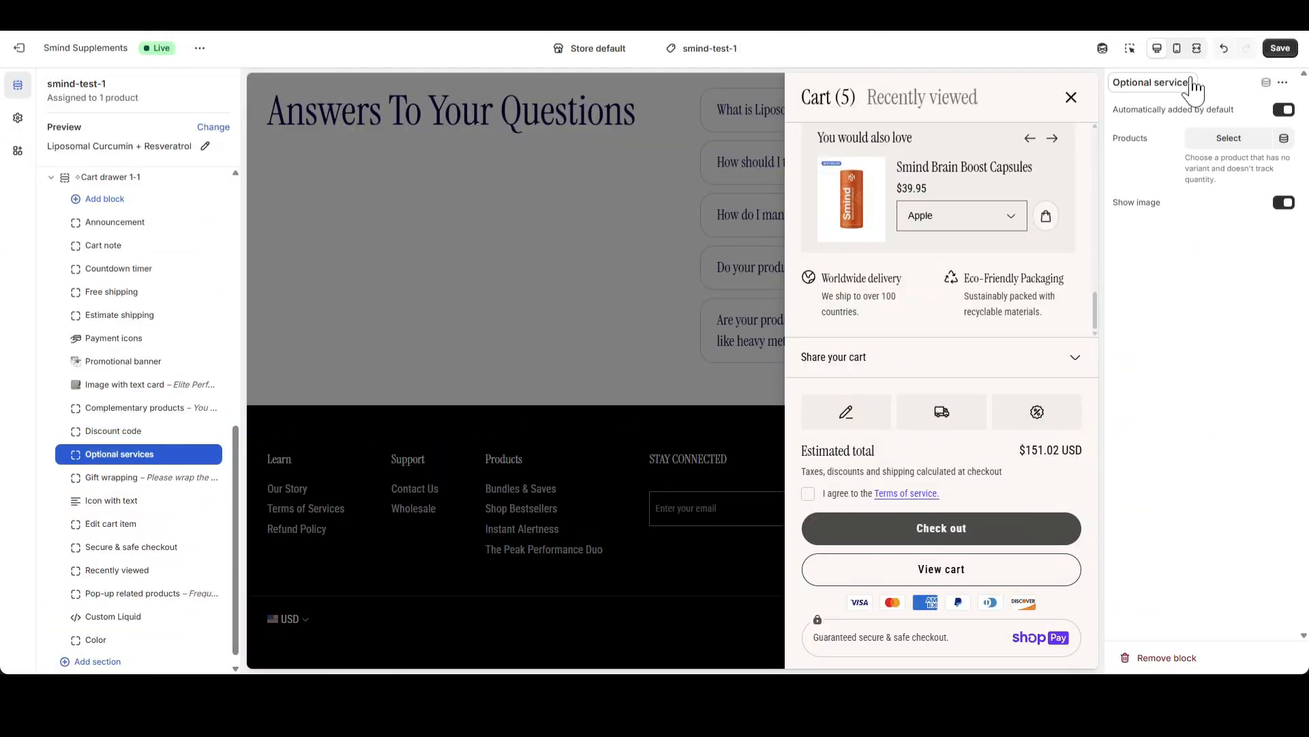
left_click(1285, 110)
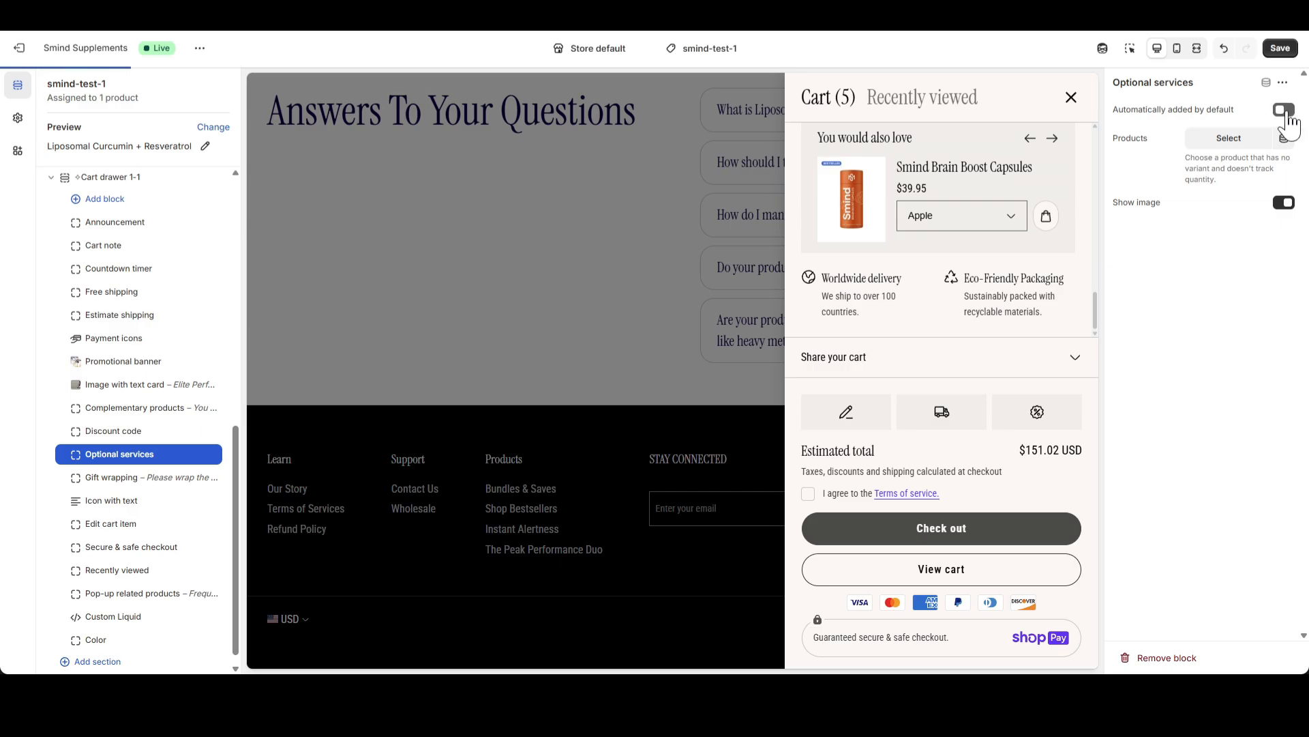
left_click(1286, 111)
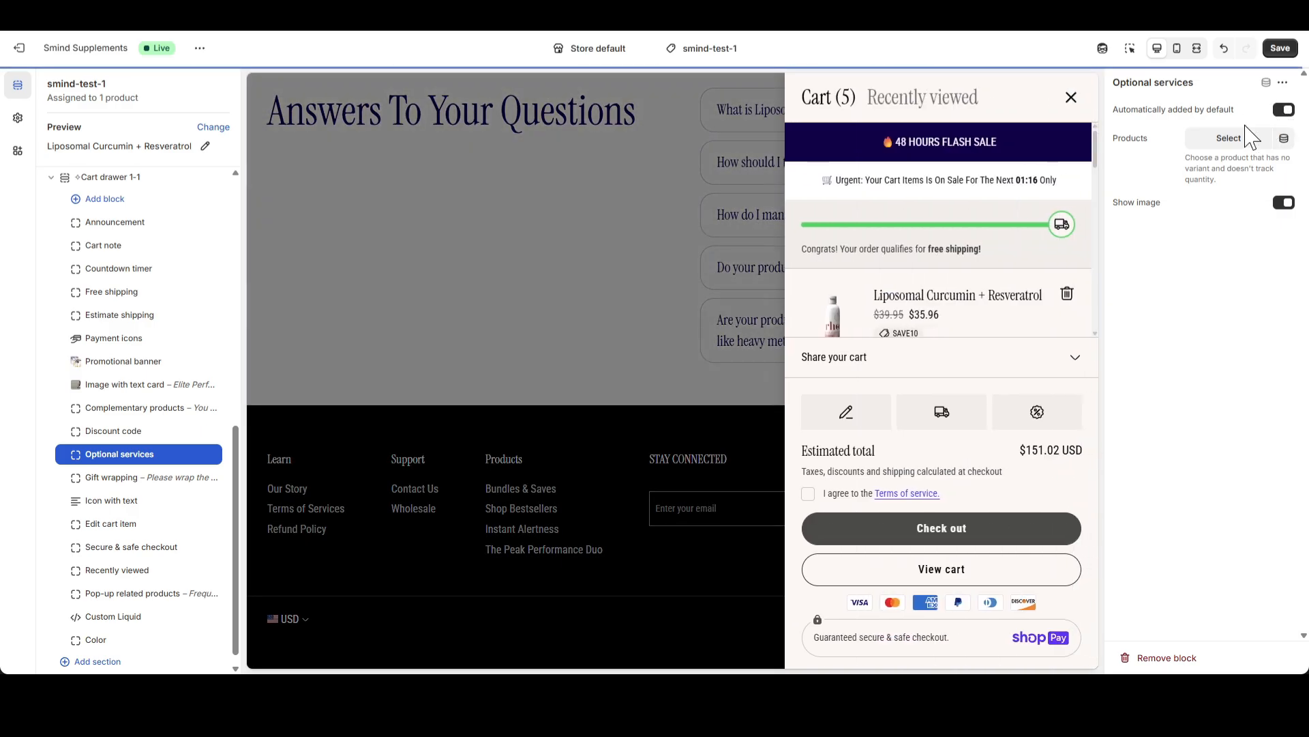
left_click(1232, 141)
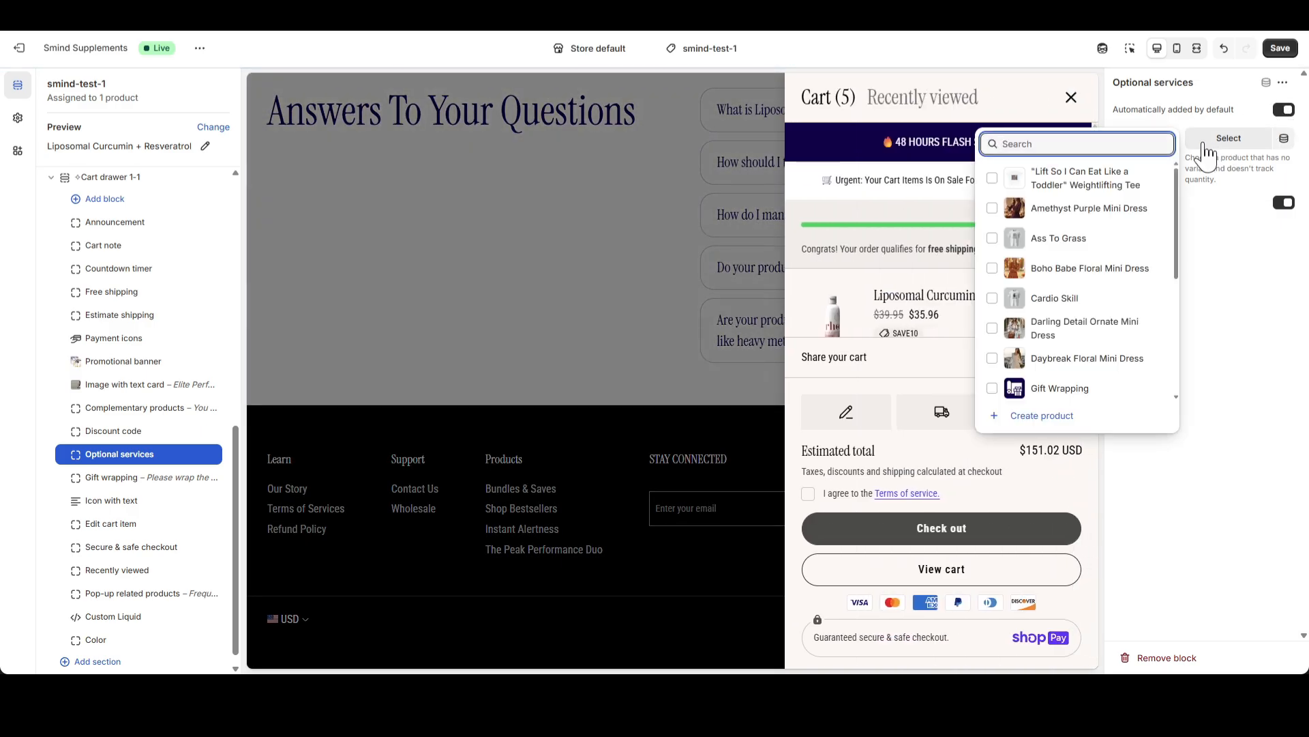
type("Shipping")
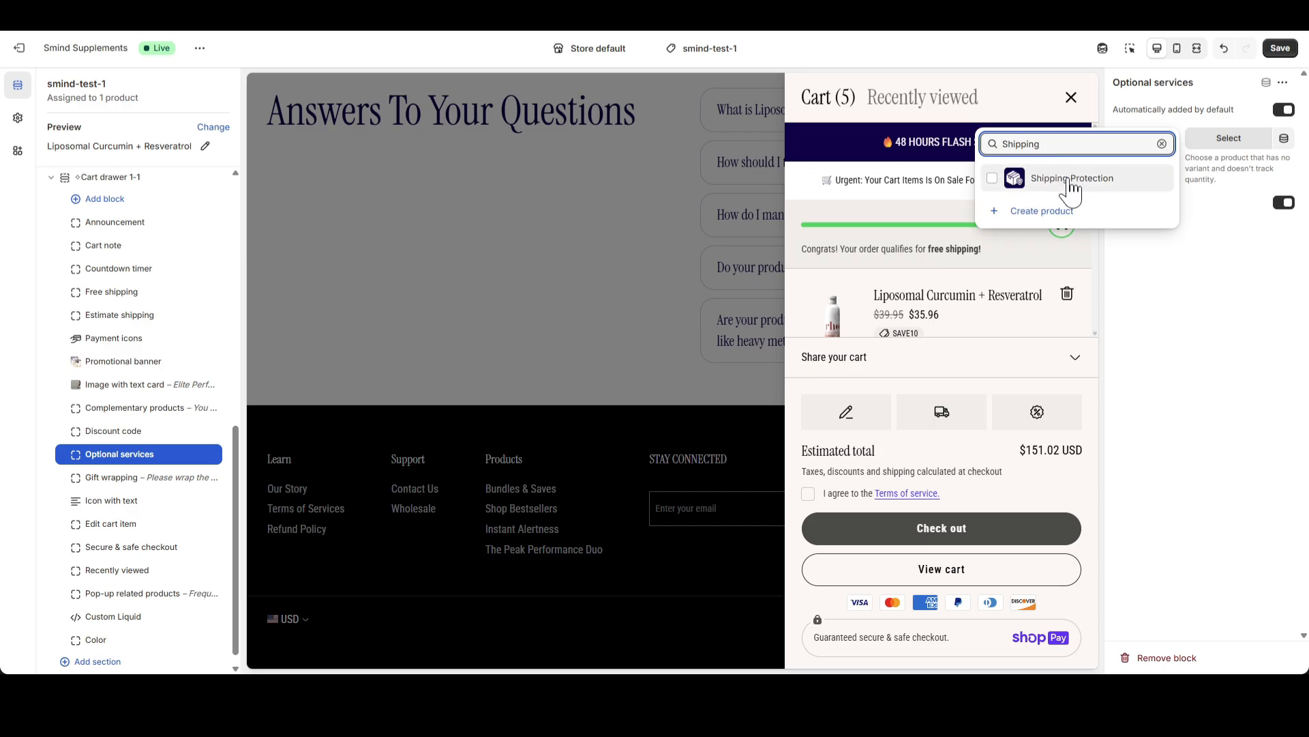
left_click(1070, 179)
left_click(1201, 271)
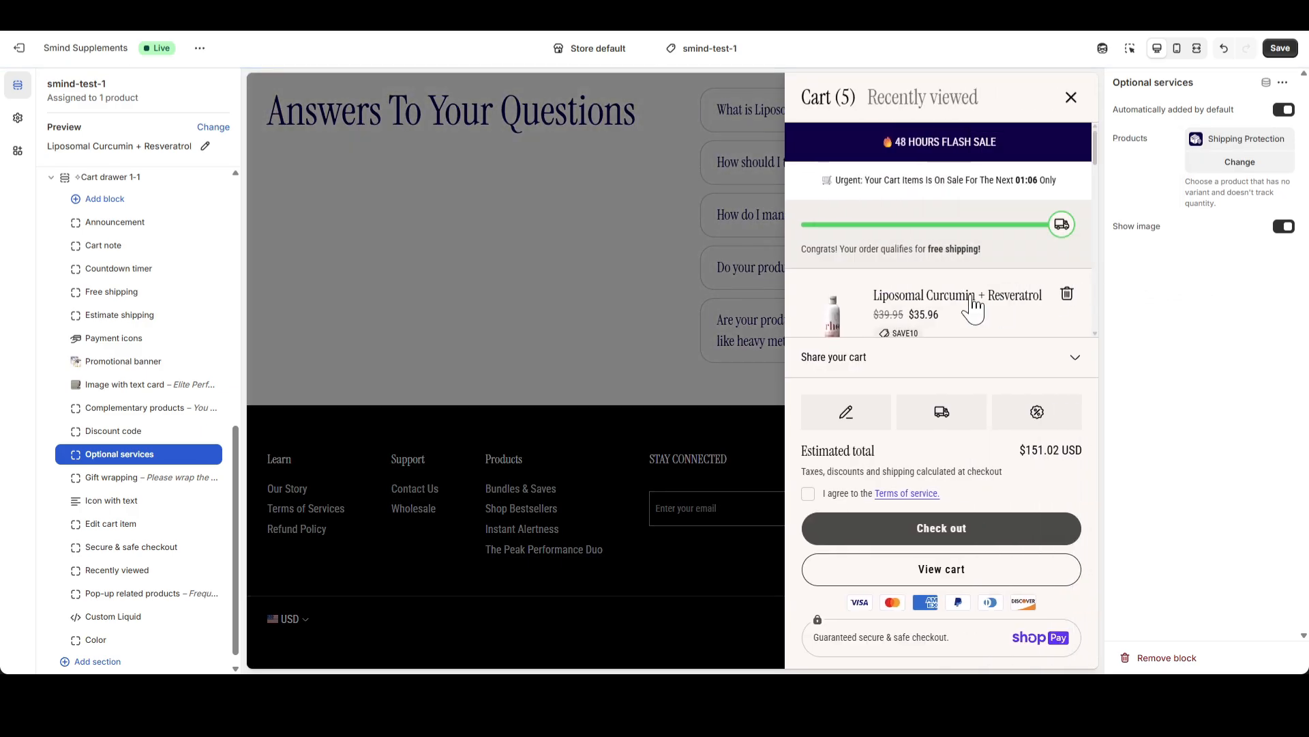
Add the Shipping Protection service to the cart and check its entry in the cart drawer
scroll(973, 308, "down", 10)
scroll(991, 273, "down", 1)
scroll(991, 272, "up", 1)
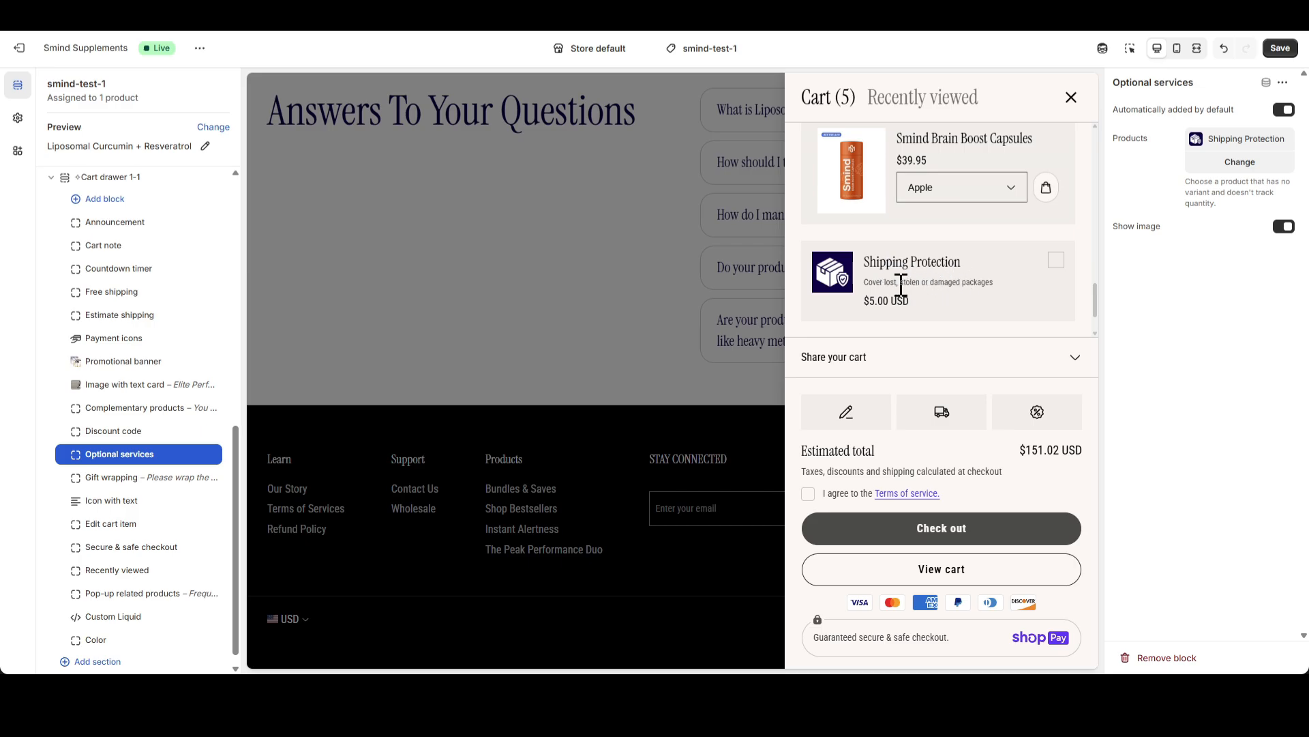
left_click(1059, 262)
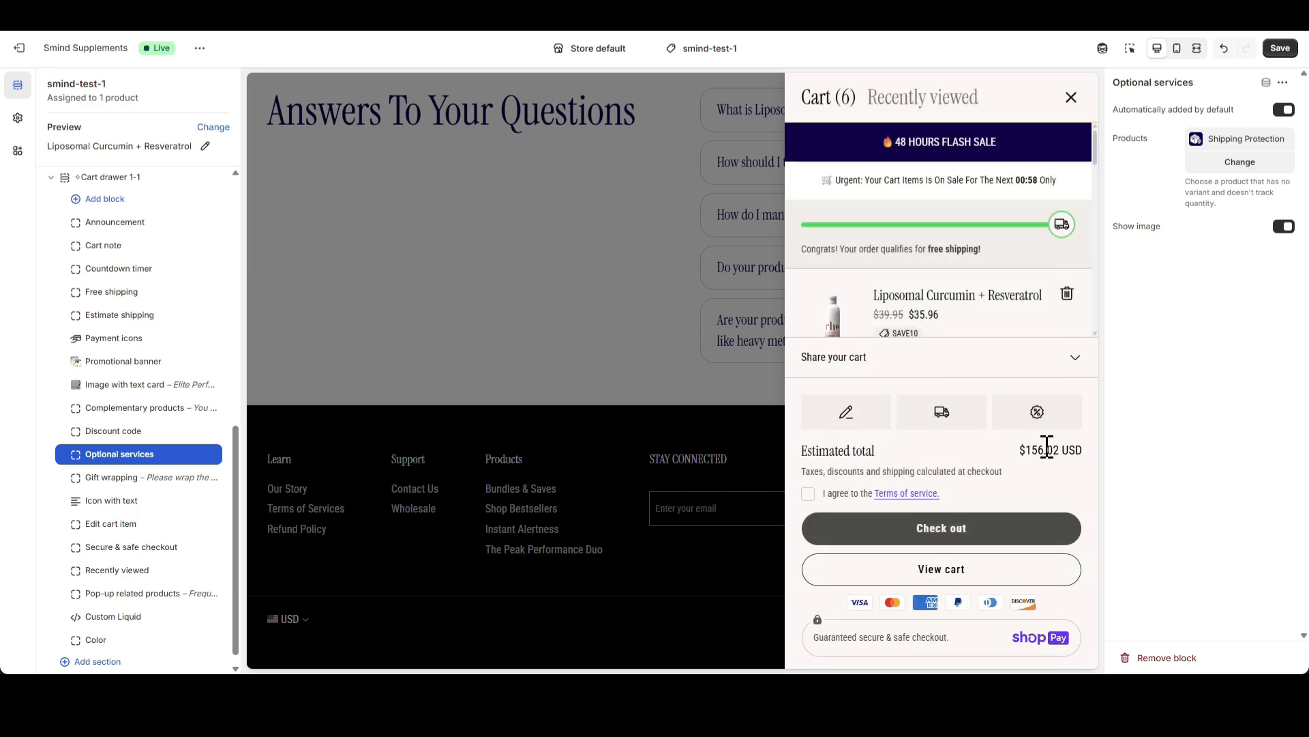
scroll(1036, 277, "down", 5)
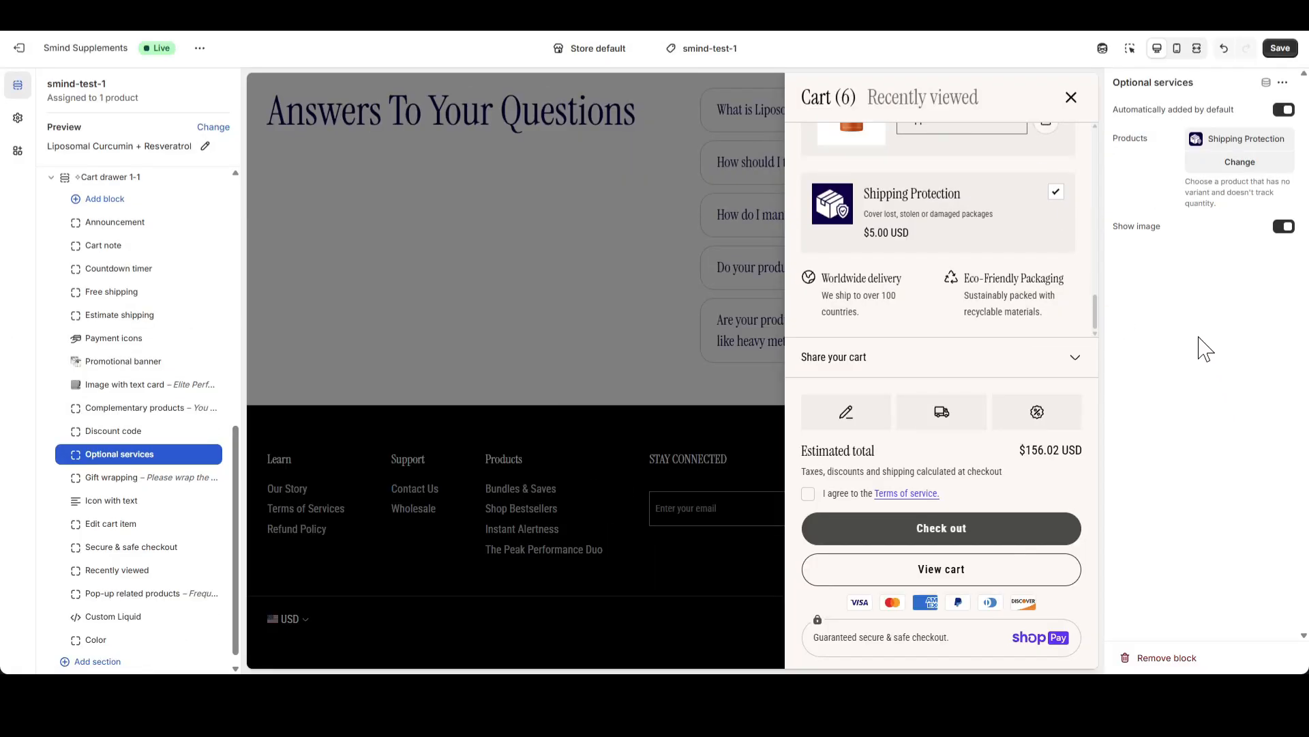
Set the Gift wrapping block's gift wrapping product to Gift Wrapping
left_click(123, 483)
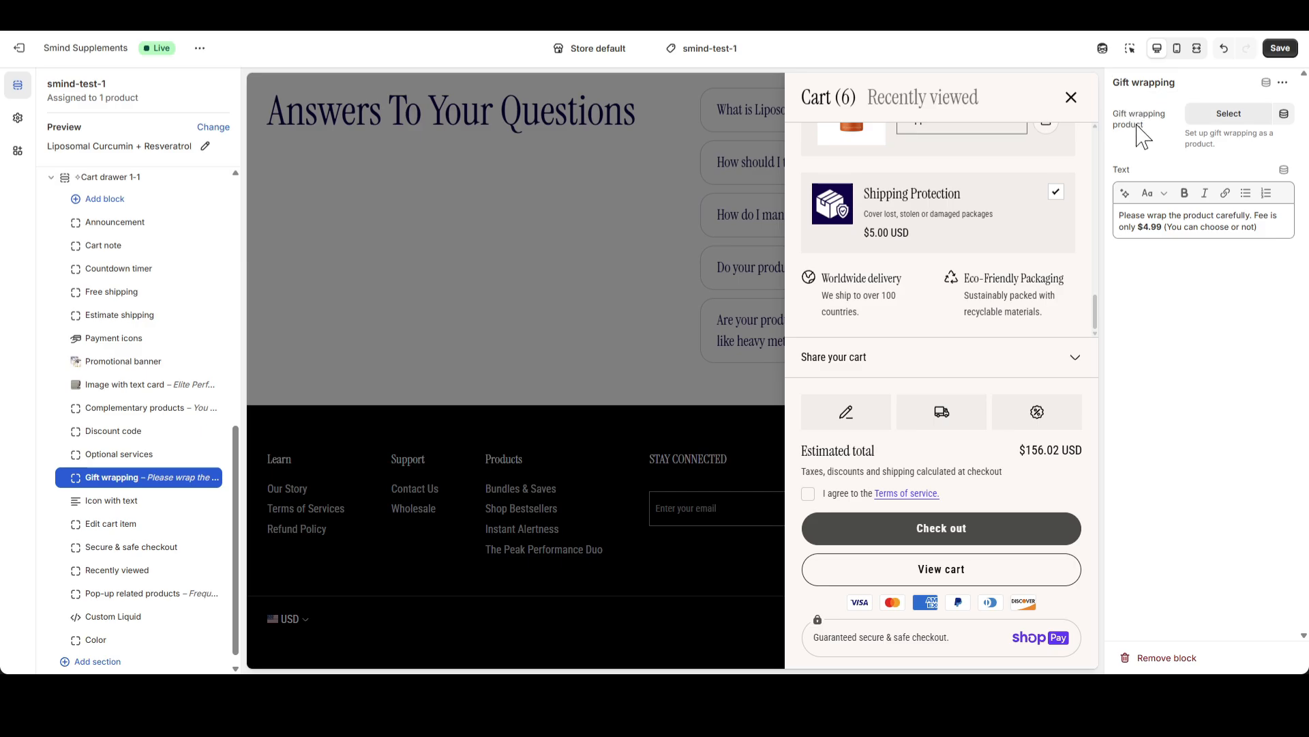
left_click_drag(1191, 135, 1236, 147)
left_click(1224, 114)
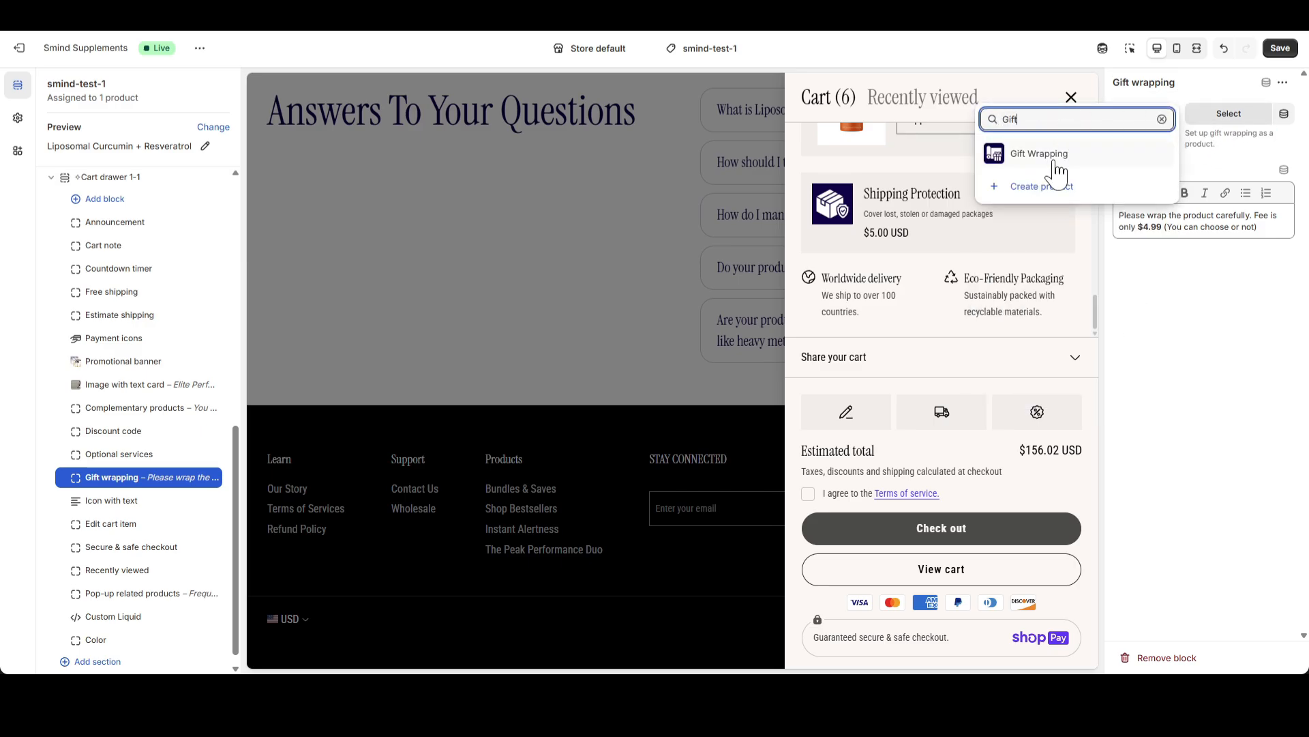
left_click(1051, 154)
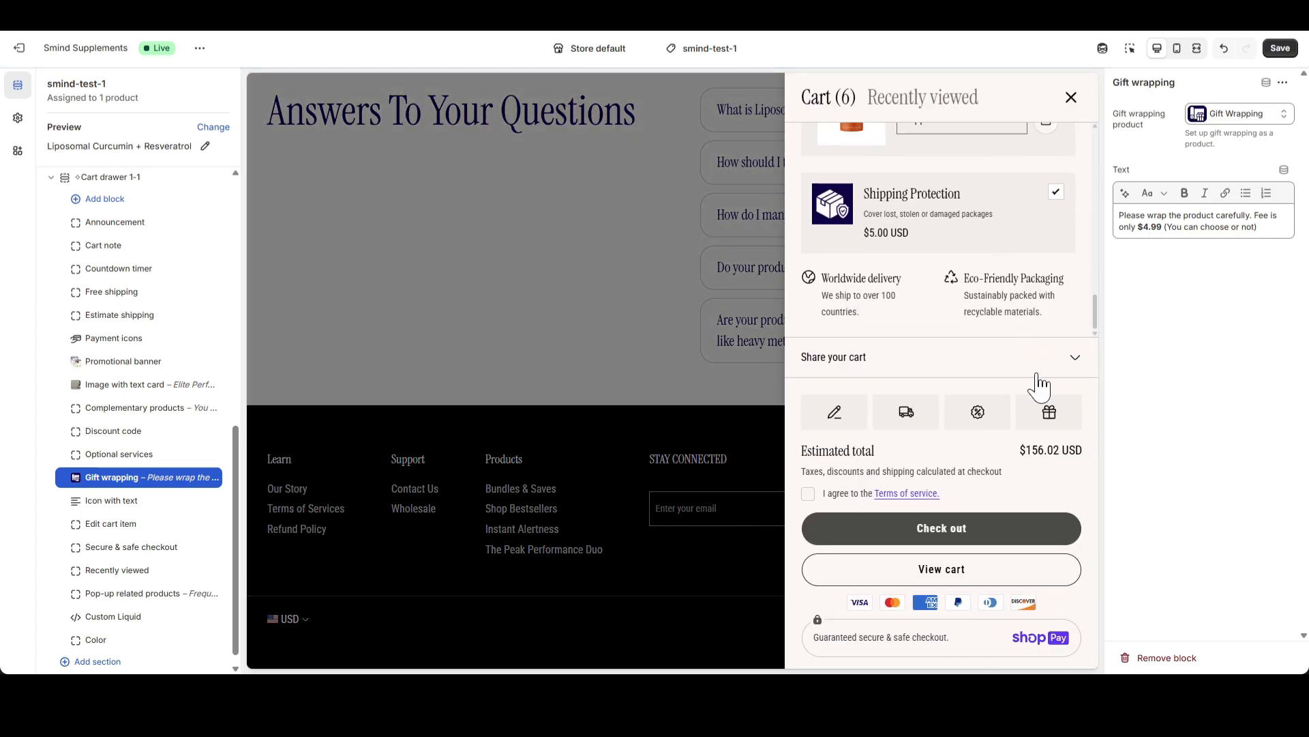
Review the gift wrap message in the cart drawer, add a gift wrap to the cart and check the drawer's contents
left_click(1049, 412)
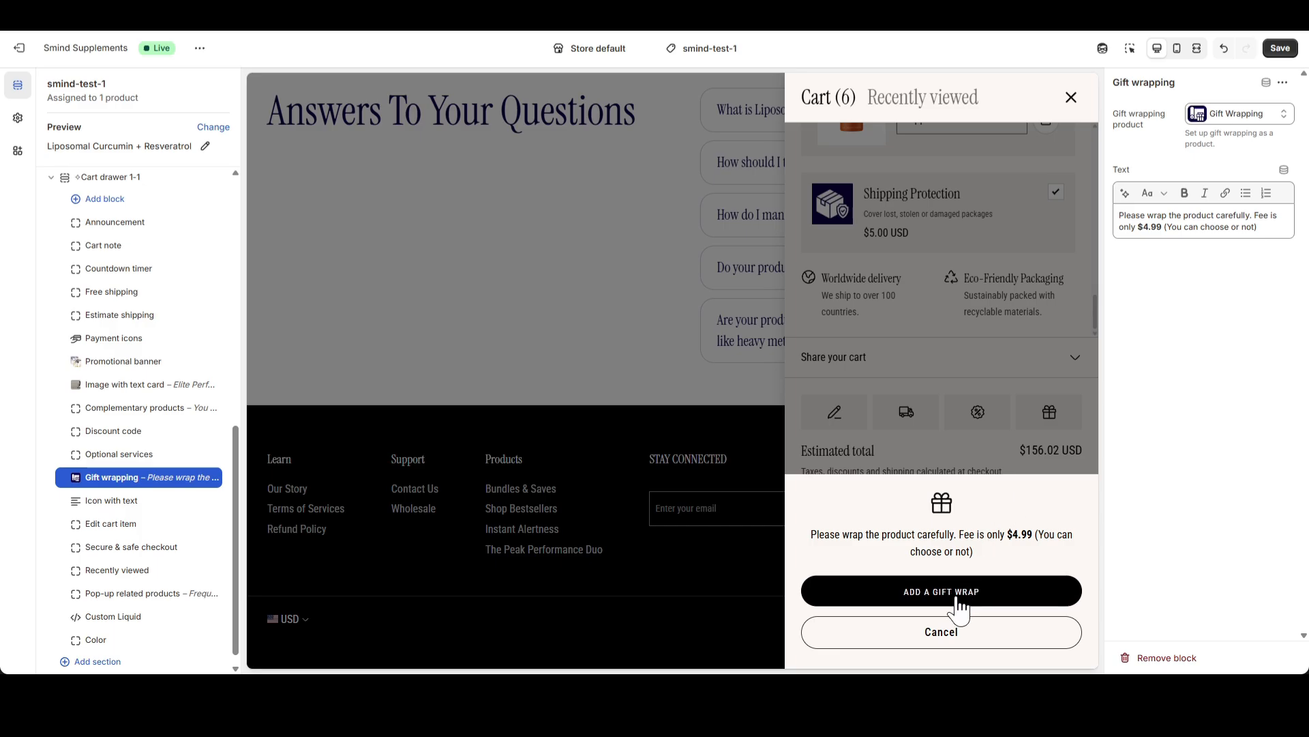
left_click_drag(858, 535, 1020, 541)
left_click(1218, 227)
left_click(1002, 540)
left_click_drag(939, 539, 958, 544)
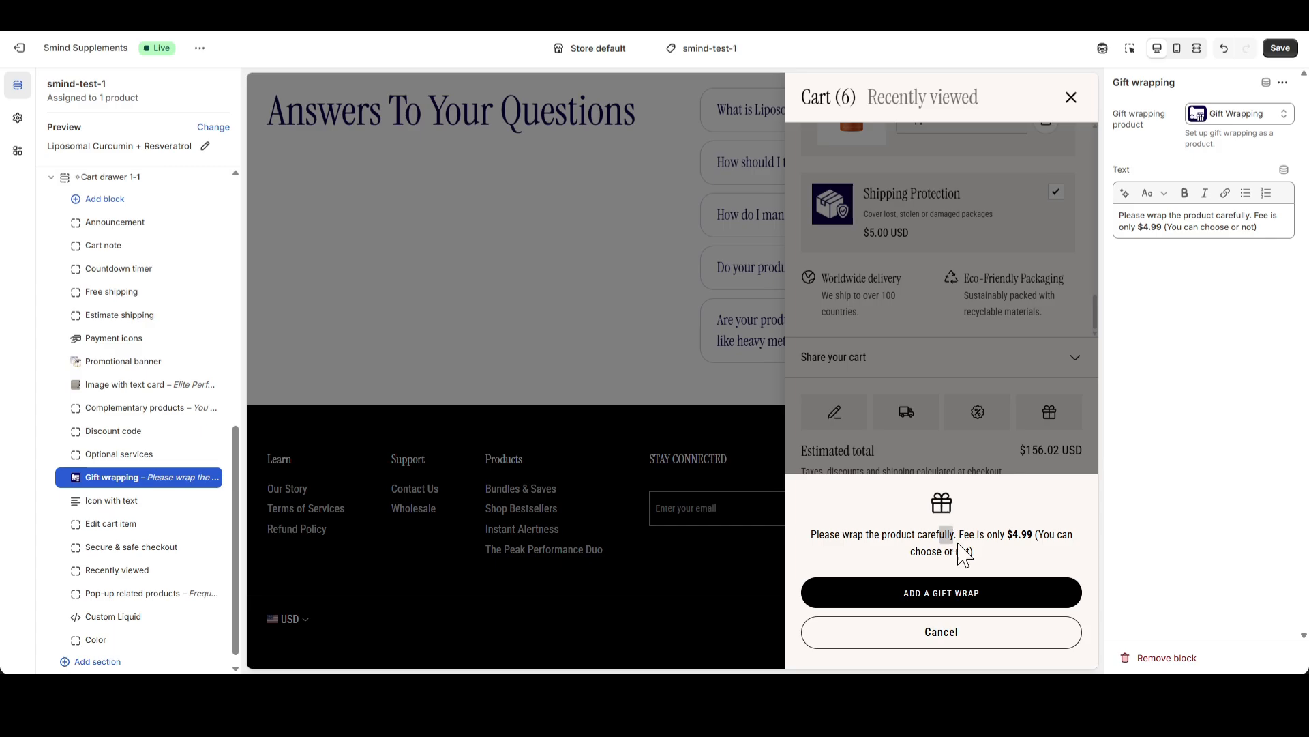
left_click(963, 594)
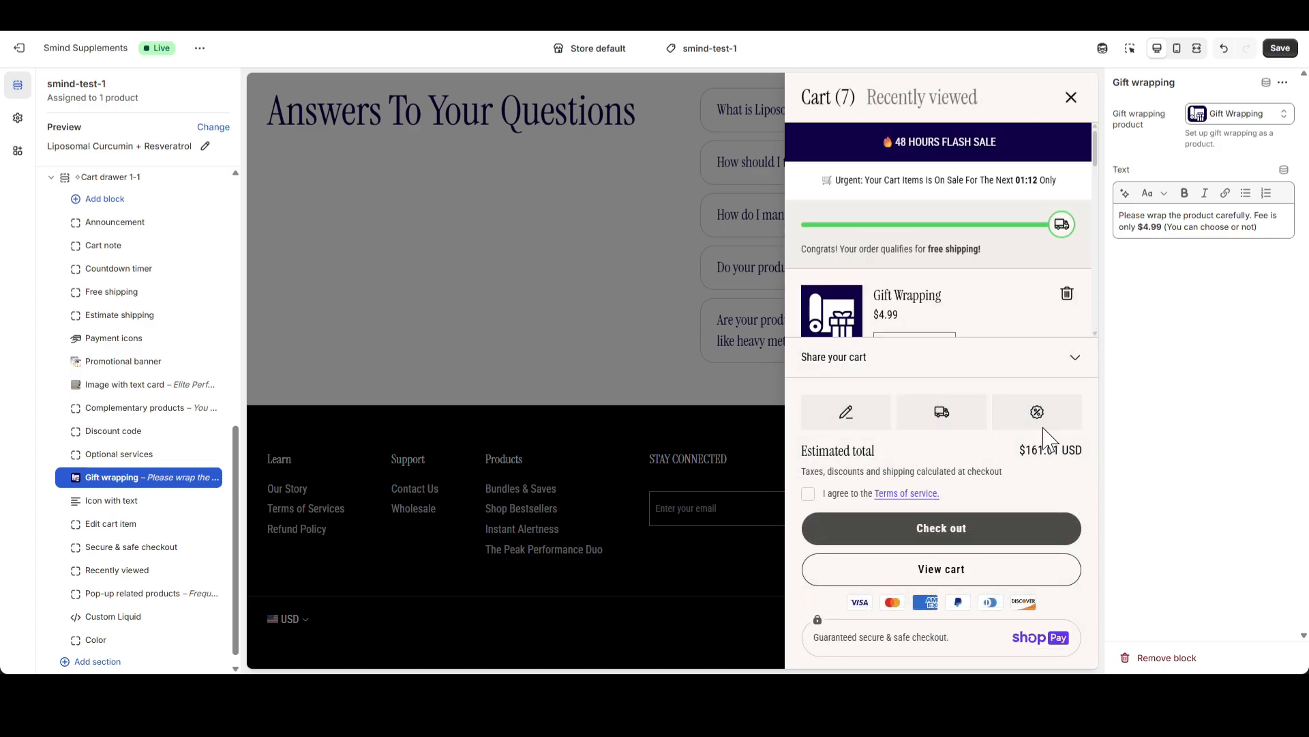
scroll(972, 281, "down", 1)
left_click_drag(882, 246, 899, 247)
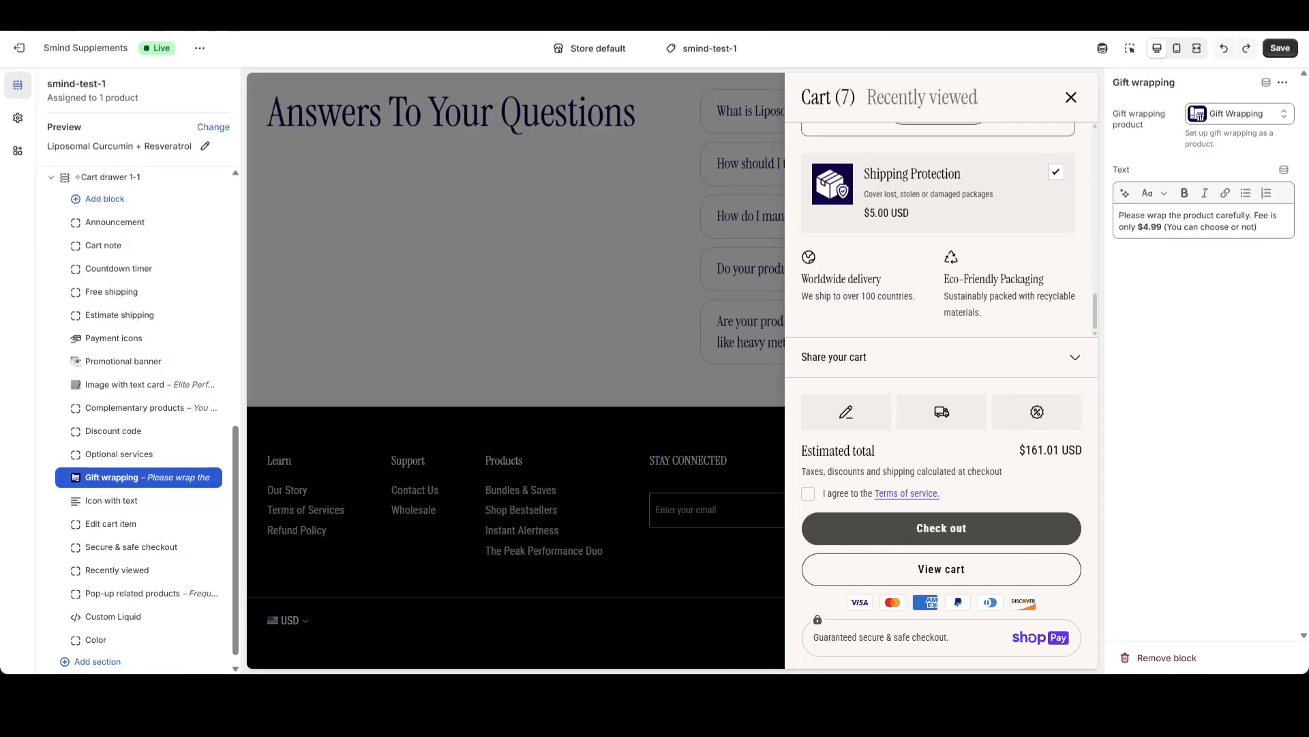
Try the Vertical layout style for the Icon with text block and switch it back to Horizontal
left_click(110, 503)
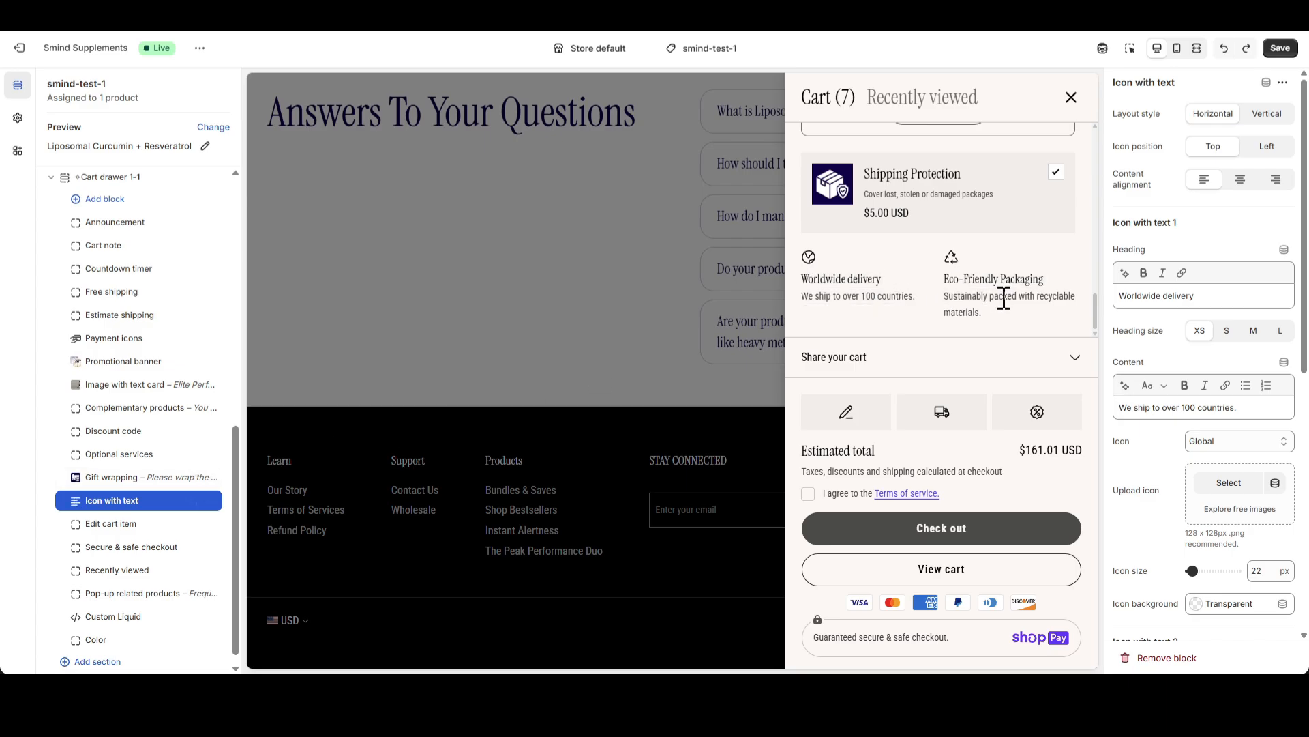
left_click(1267, 118)
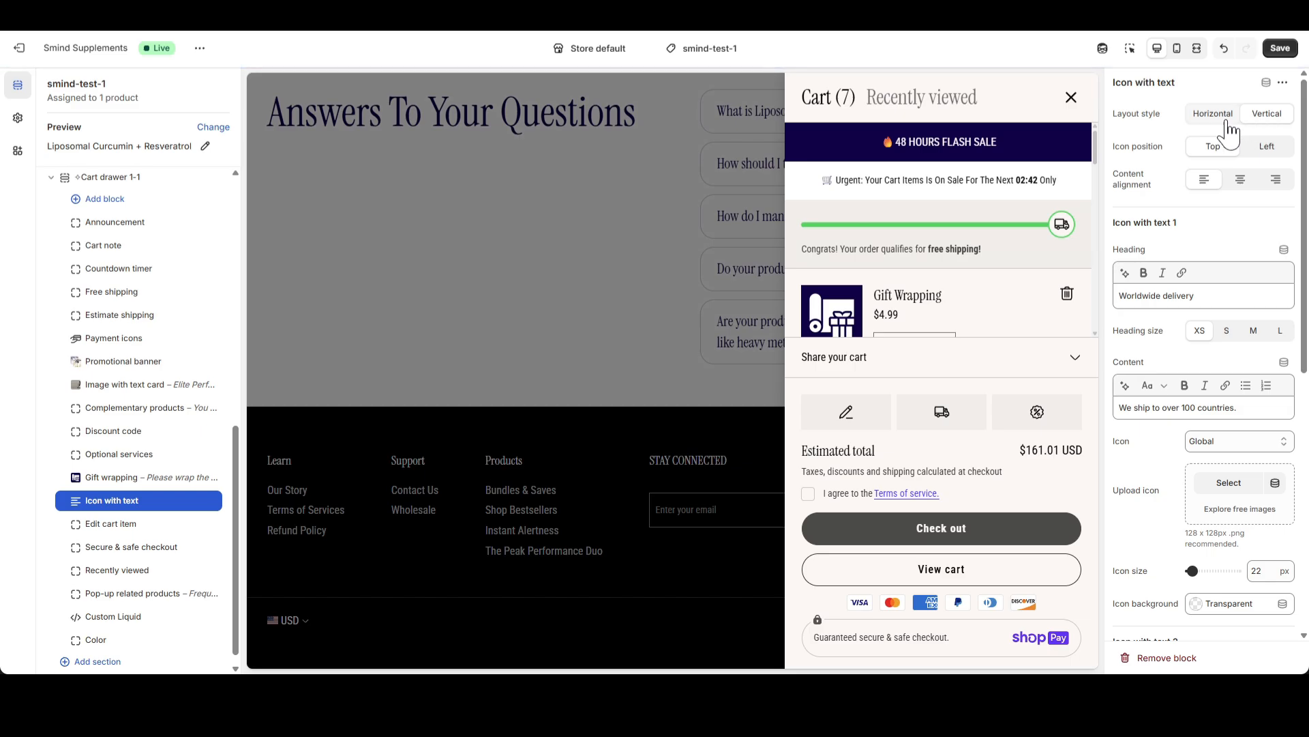
scroll(1044, 238, "down", 10)
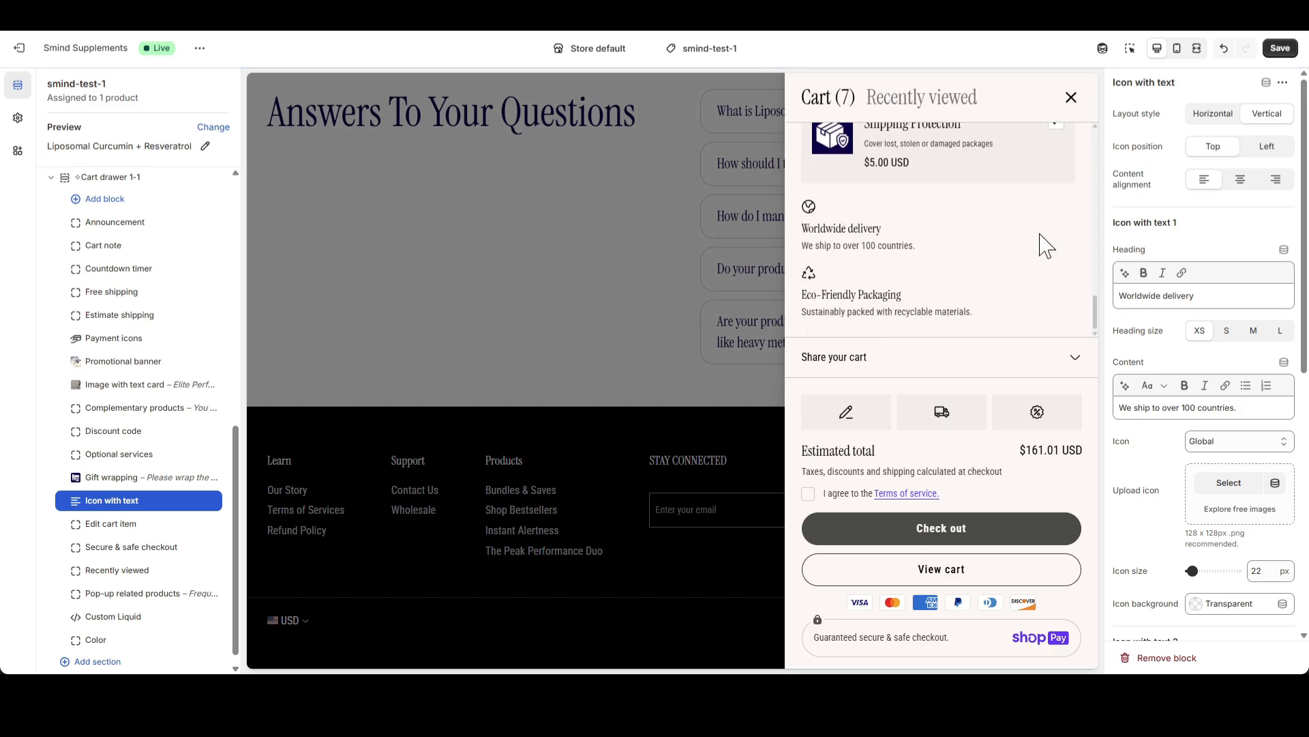
left_click(1214, 114)
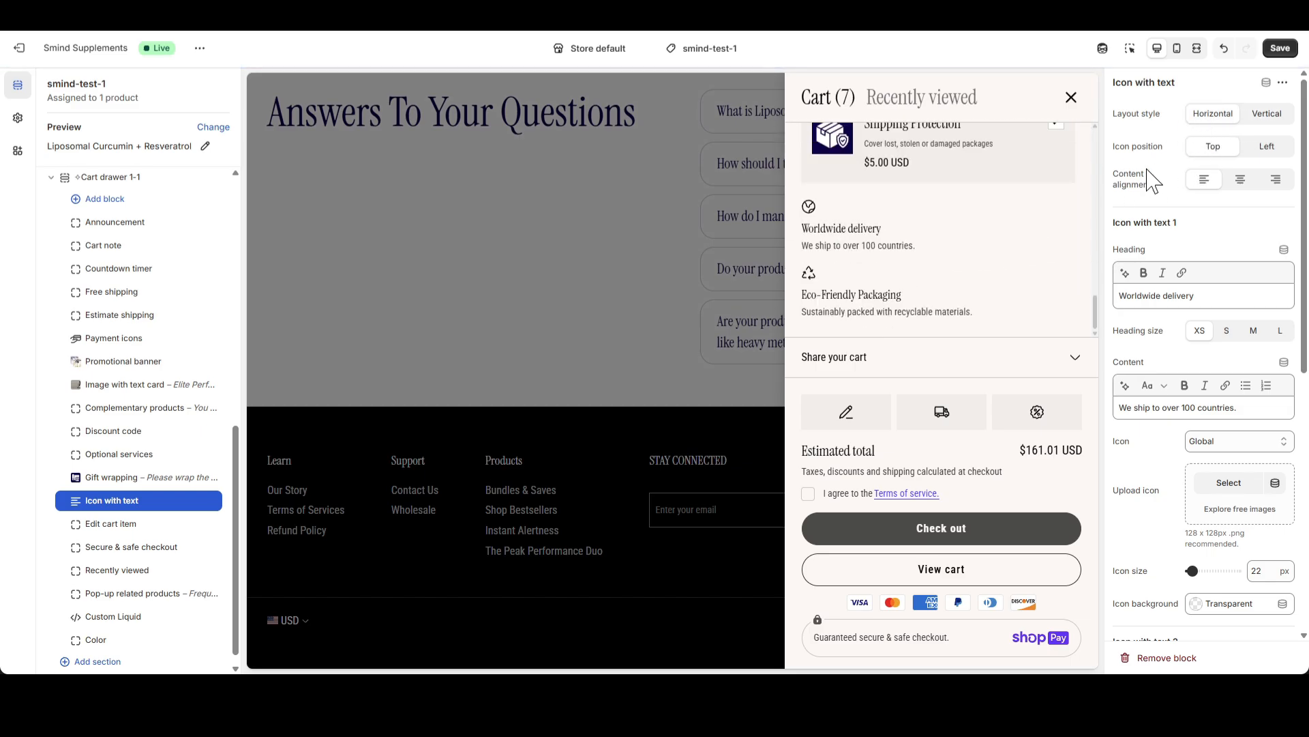
scroll(1021, 222, "down", 10)
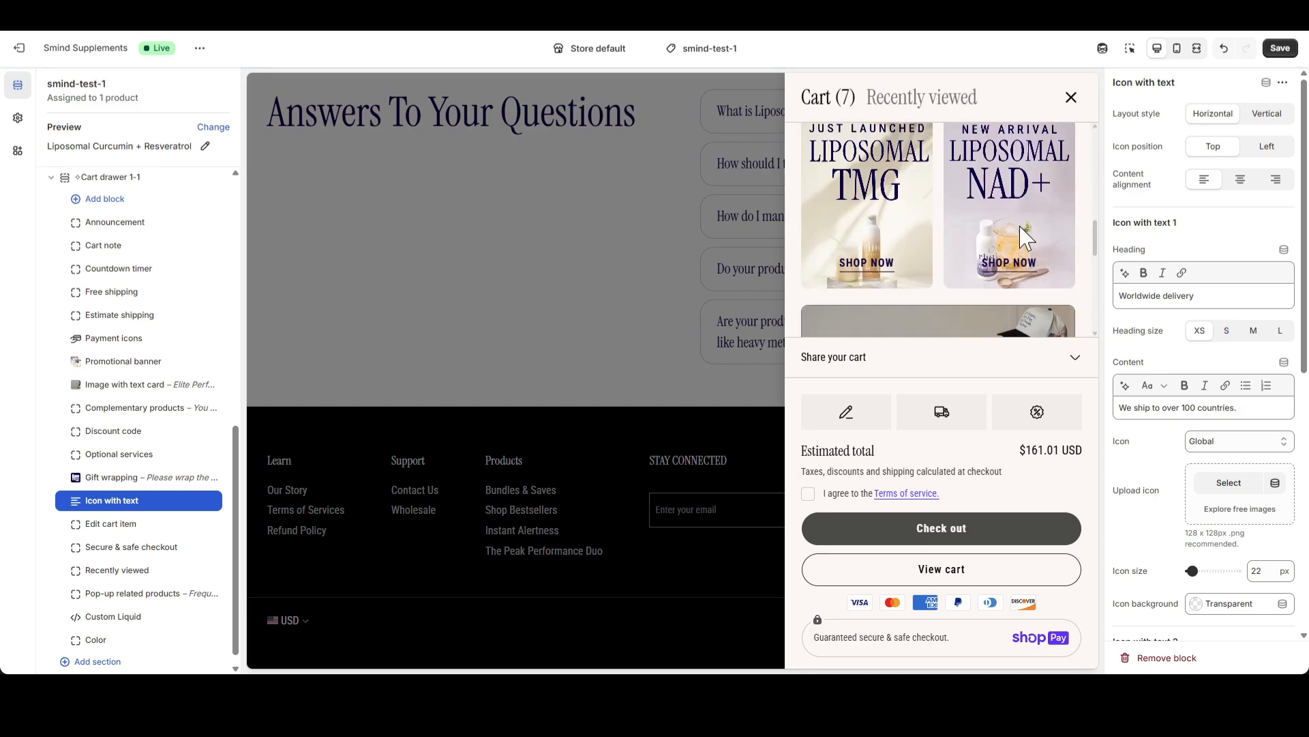
Set the Icon with text block's icon position to Left and check the result in the cart drawer preview
left_click(1267, 148)
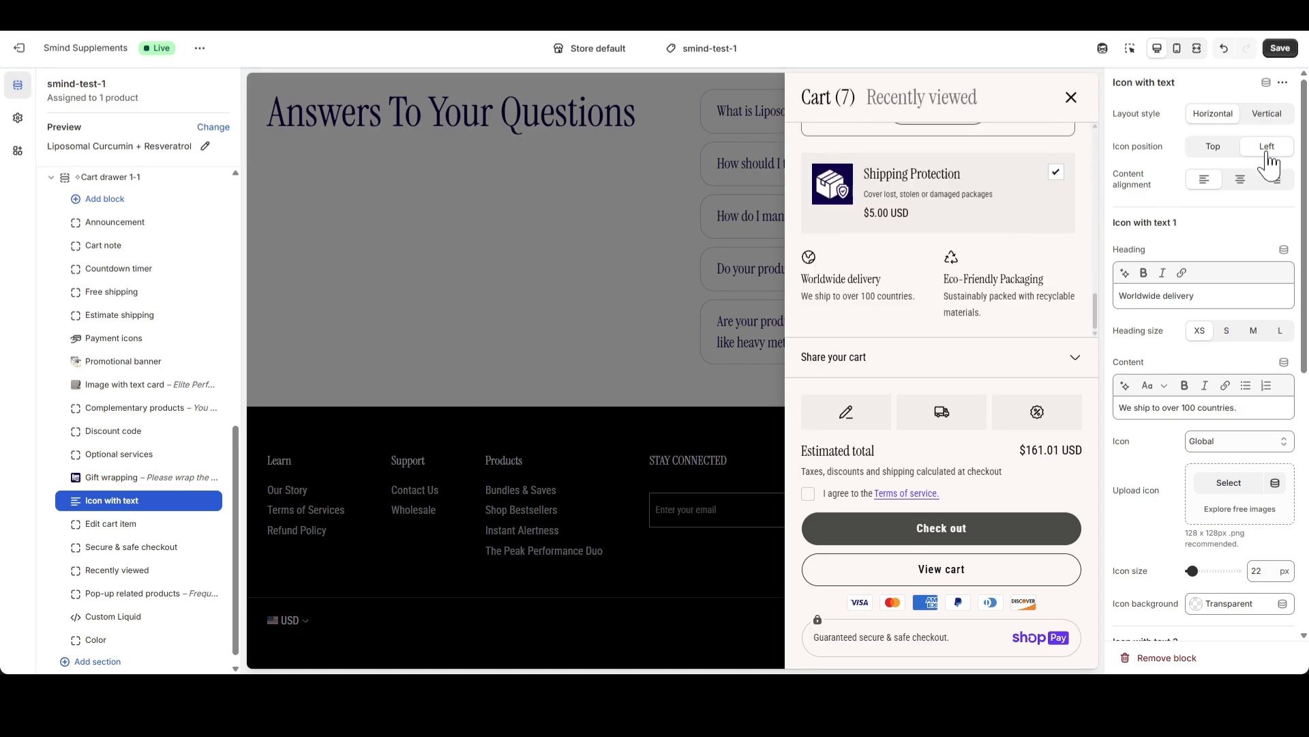
scroll(1012, 199, "down", 3)
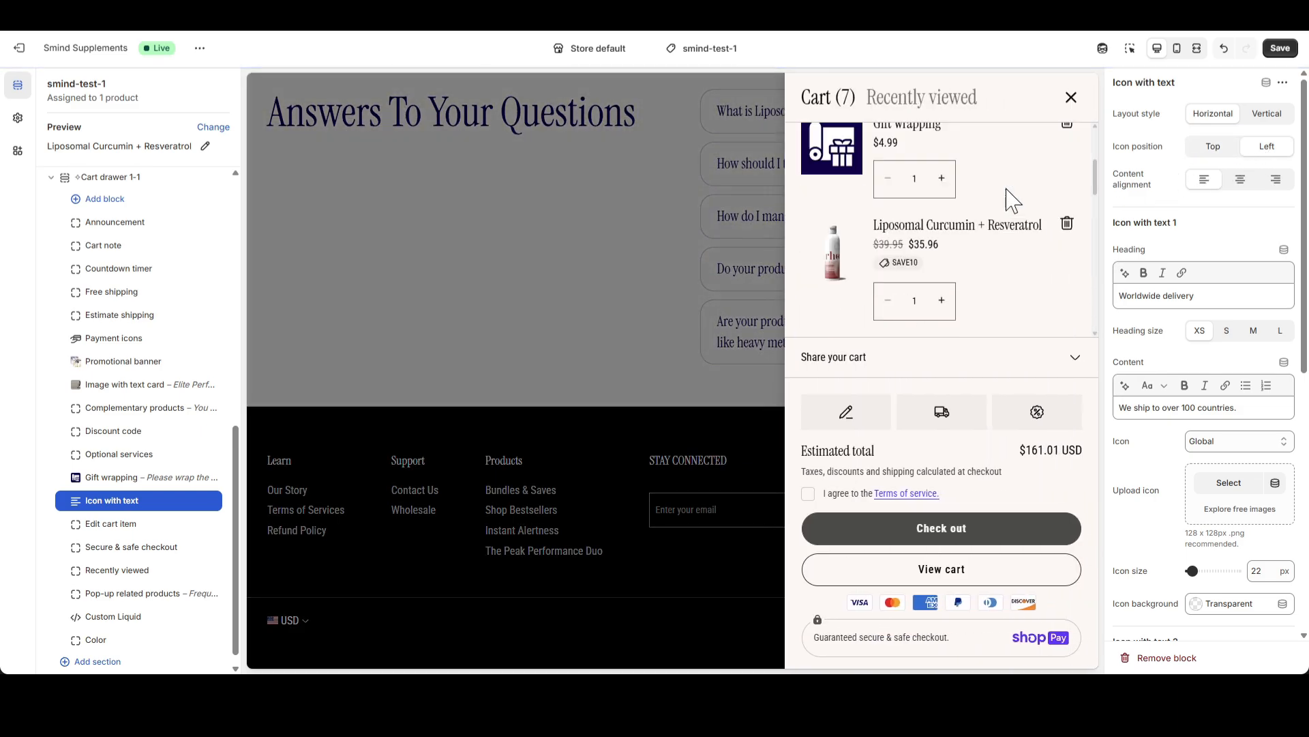
scroll(1012, 199, "down", 5)
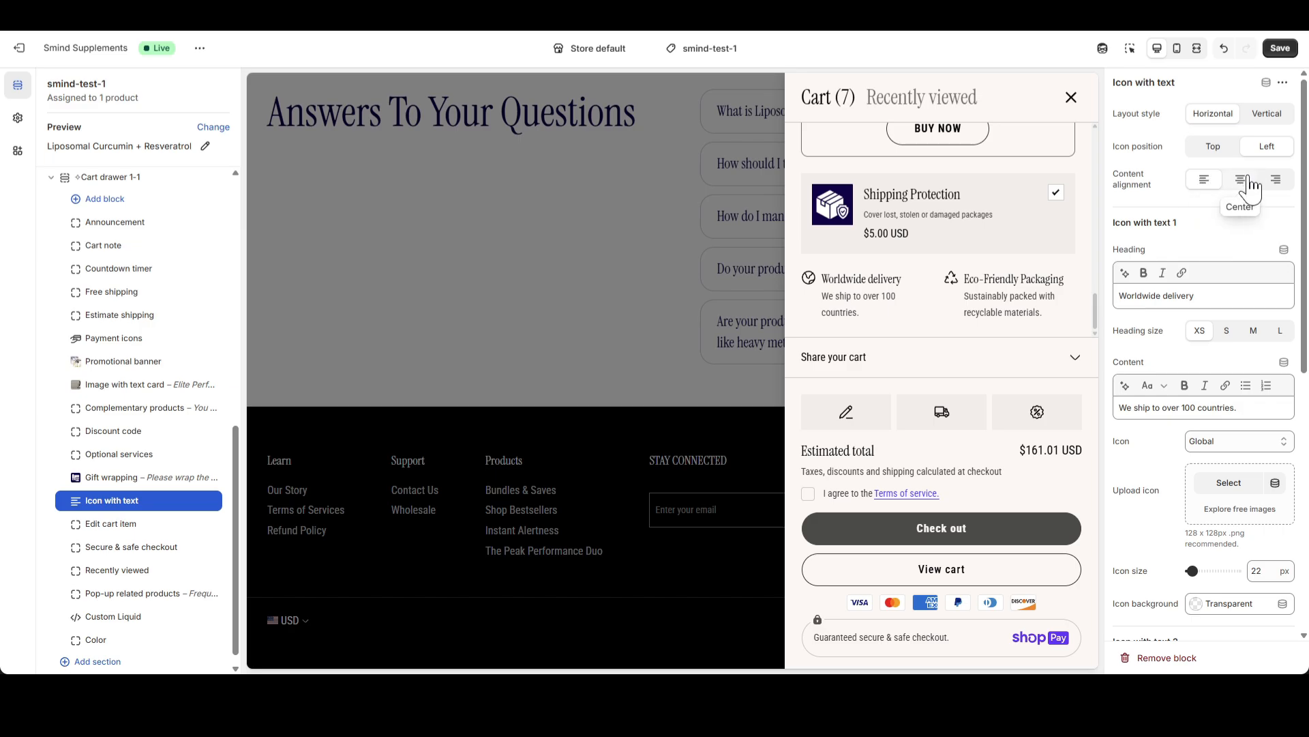
Replace the heading of Icon with text 1 with "30 DAYS GUARANTEE" in bold
left_click_drag(1207, 297, 1119, 298)
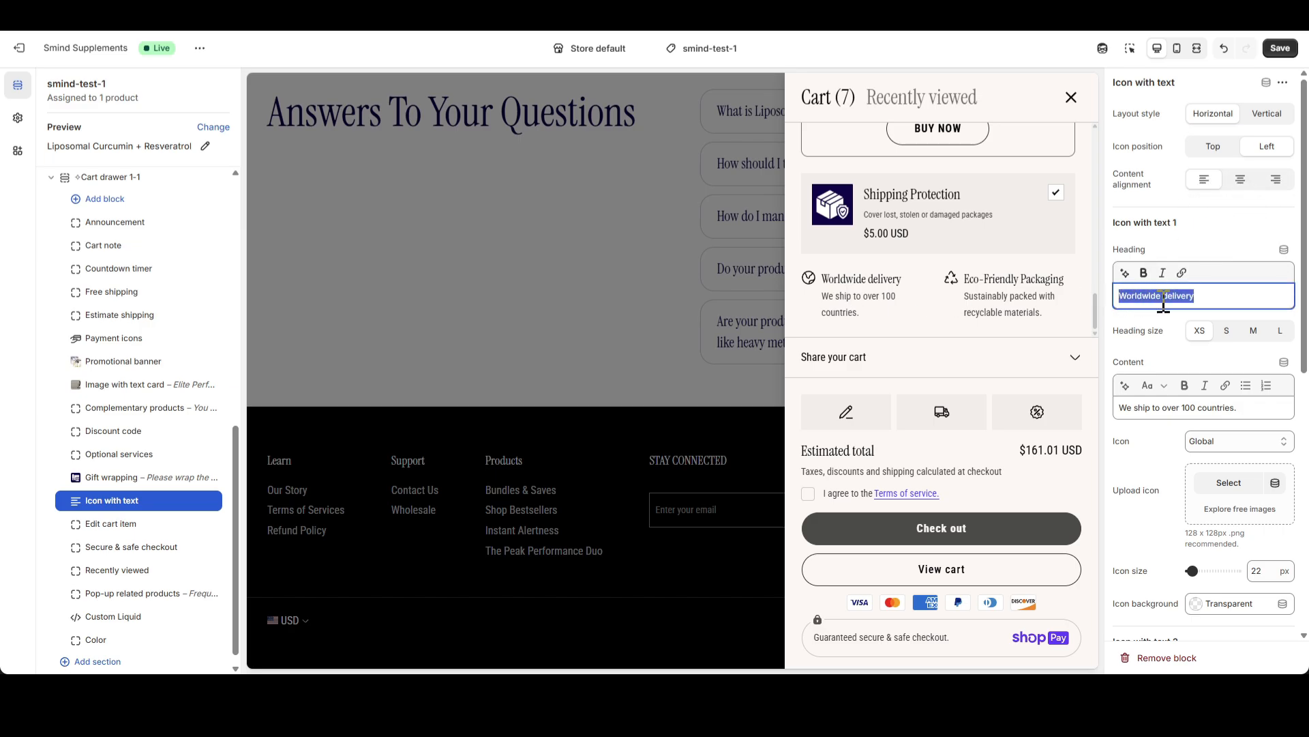
type("30 DAYS GUARANTEE")
key("ctrl+a")
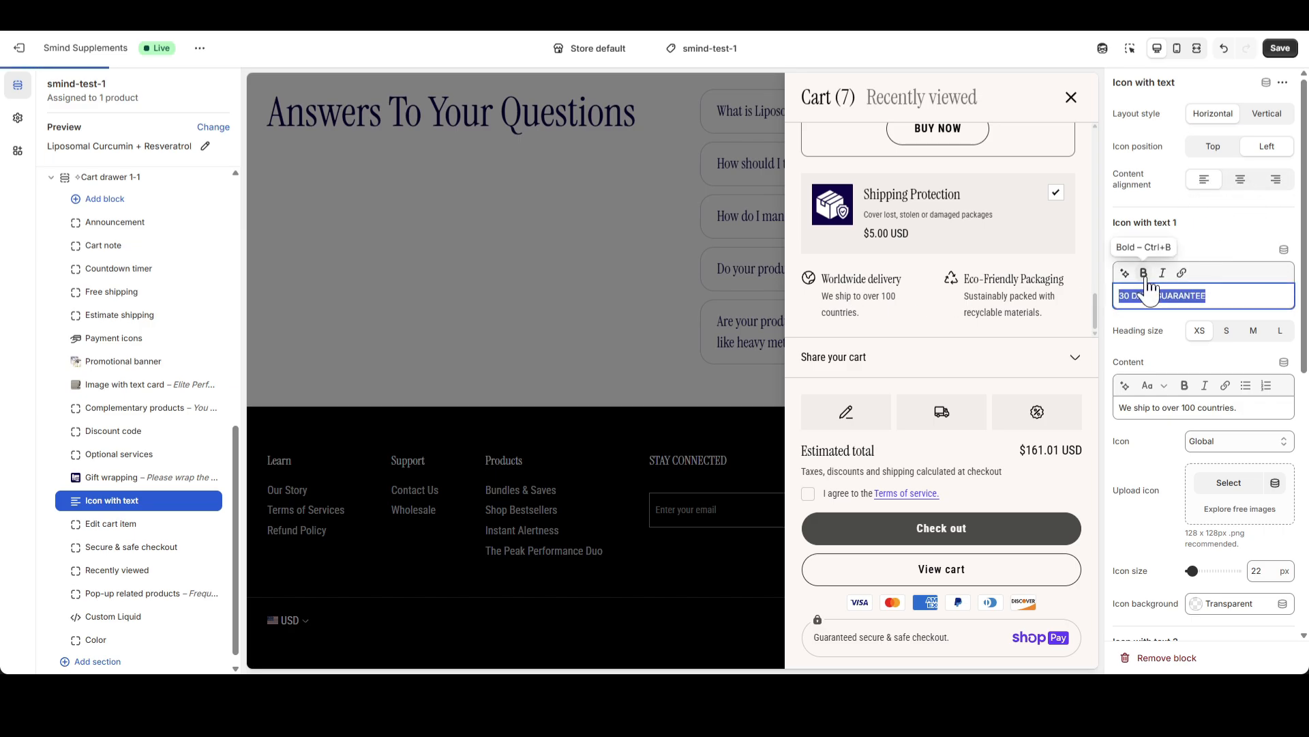
left_click(1144, 276)
left_click(1220, 300)
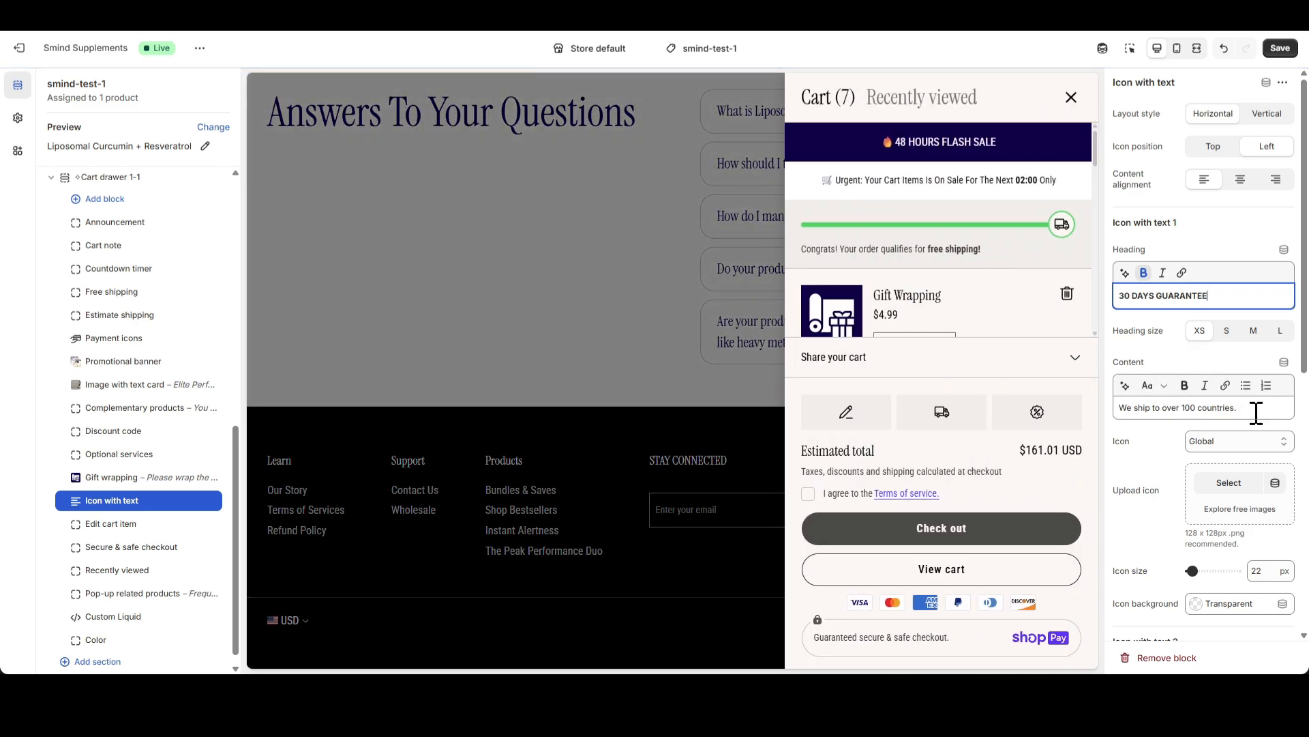
Clear the content of Icon with text 1 and give it the Return icon at a size of 20 px
left_click_drag(1257, 407, 1114, 408)
key("BackSpace")
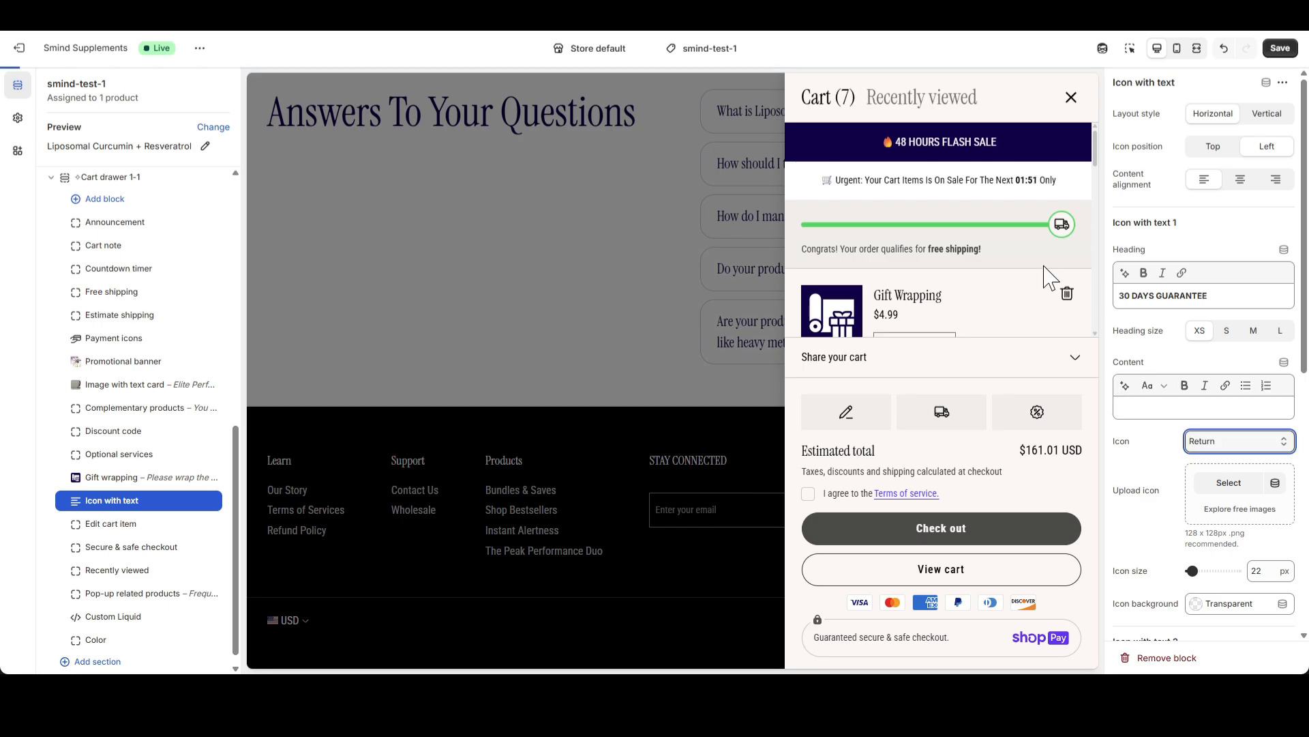
scroll(1039, 292, "down", 12)
scroll(1041, 300, "down", 1)
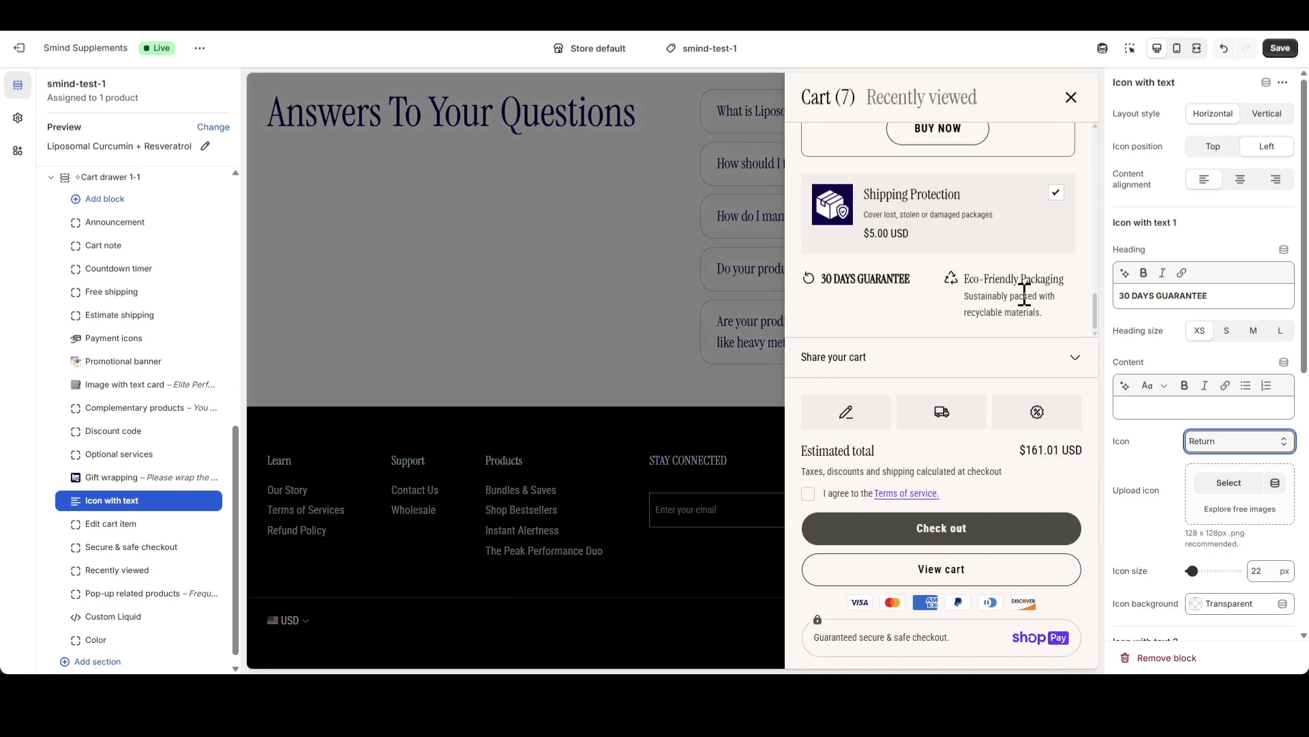
left_click(859, 281)
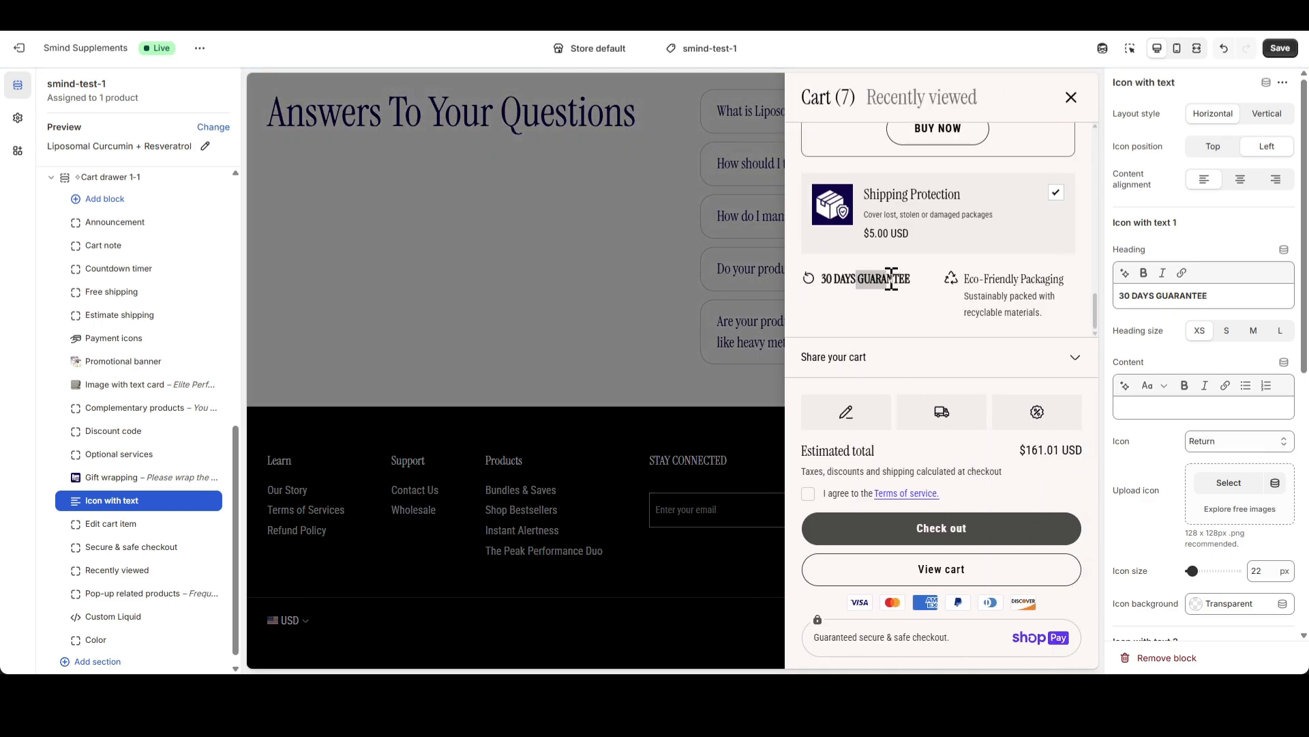
double_click(1272, 568)
left_click(1148, 535)
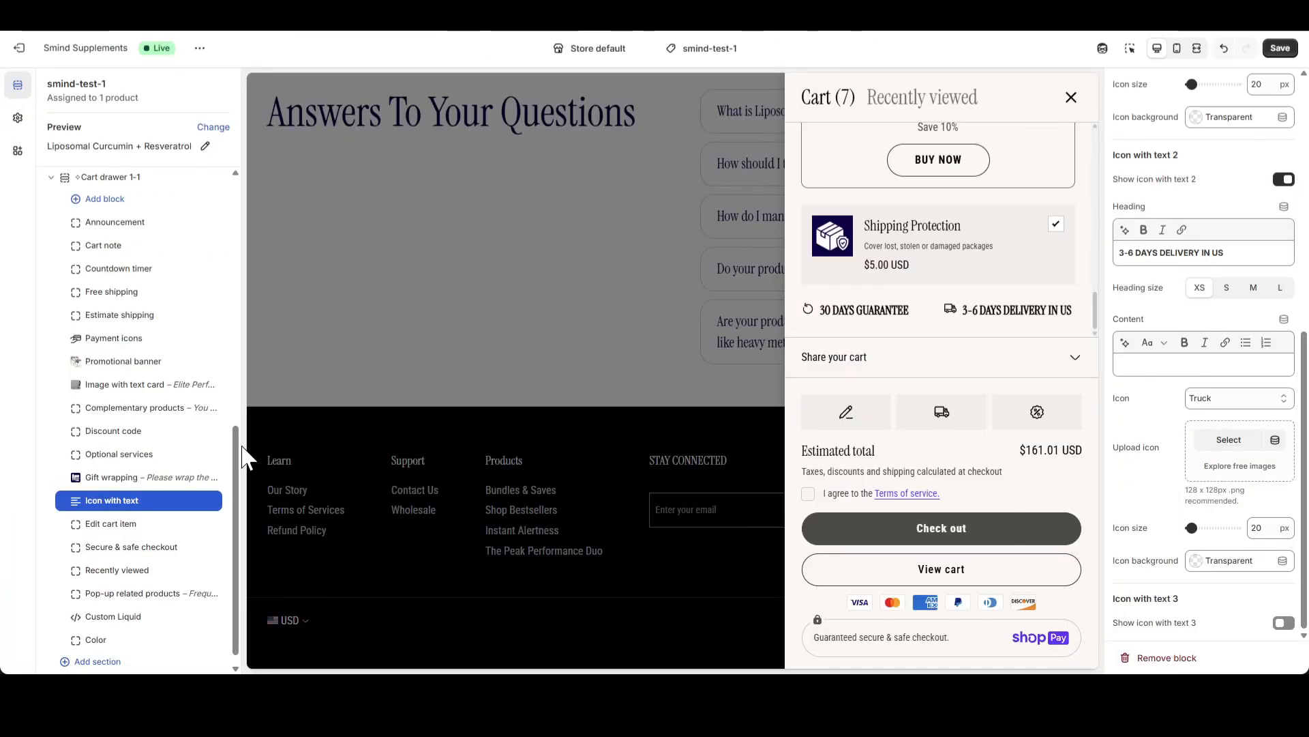
Try Amazon Pay as the Secure & safe checkout block's payment gateway provider and settle on PayPal
left_click(134, 550)
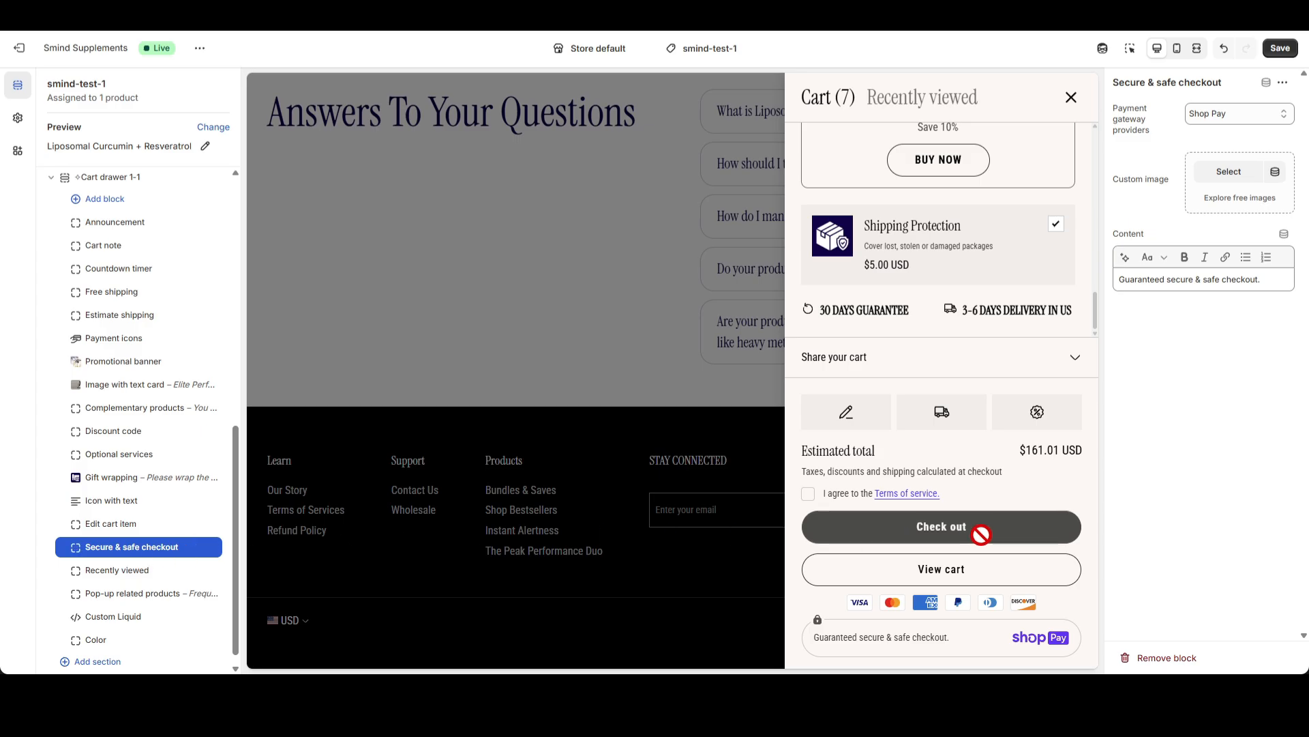
left_click_drag(834, 637, 924, 640)
left_click(925, 639)
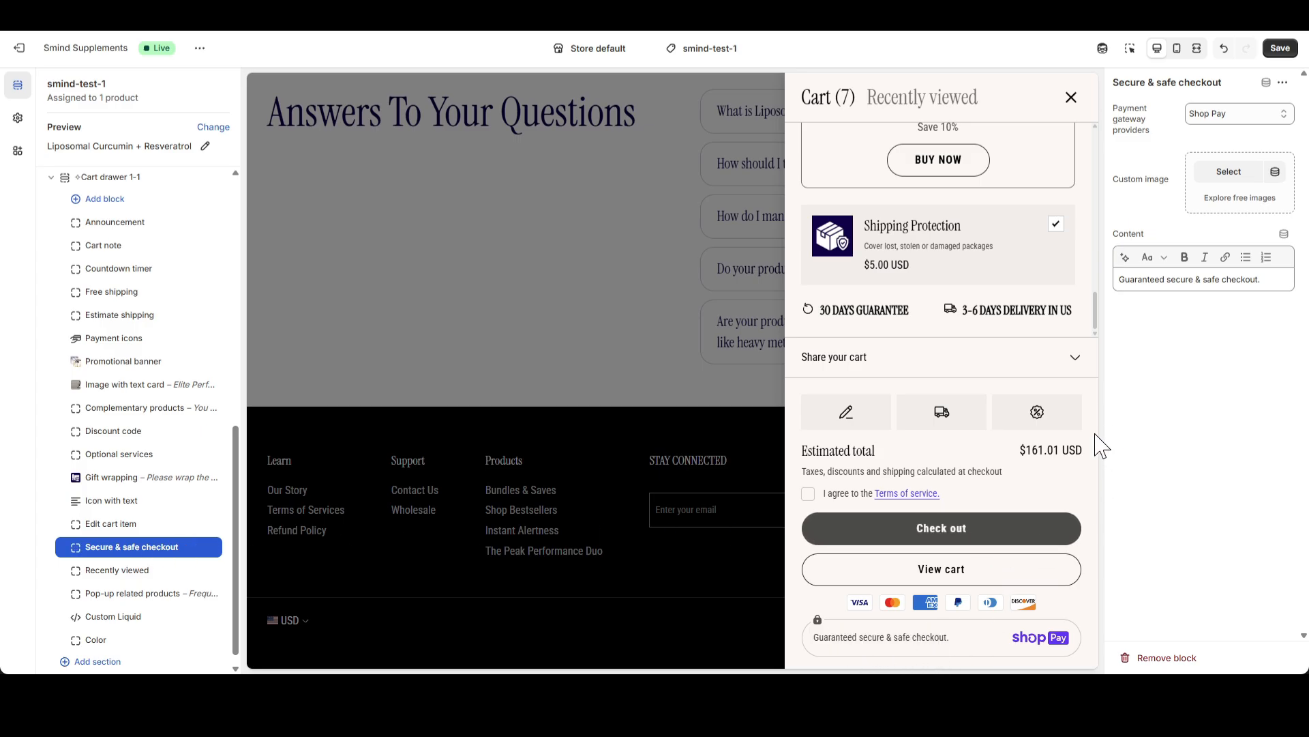
left_click(1273, 130)
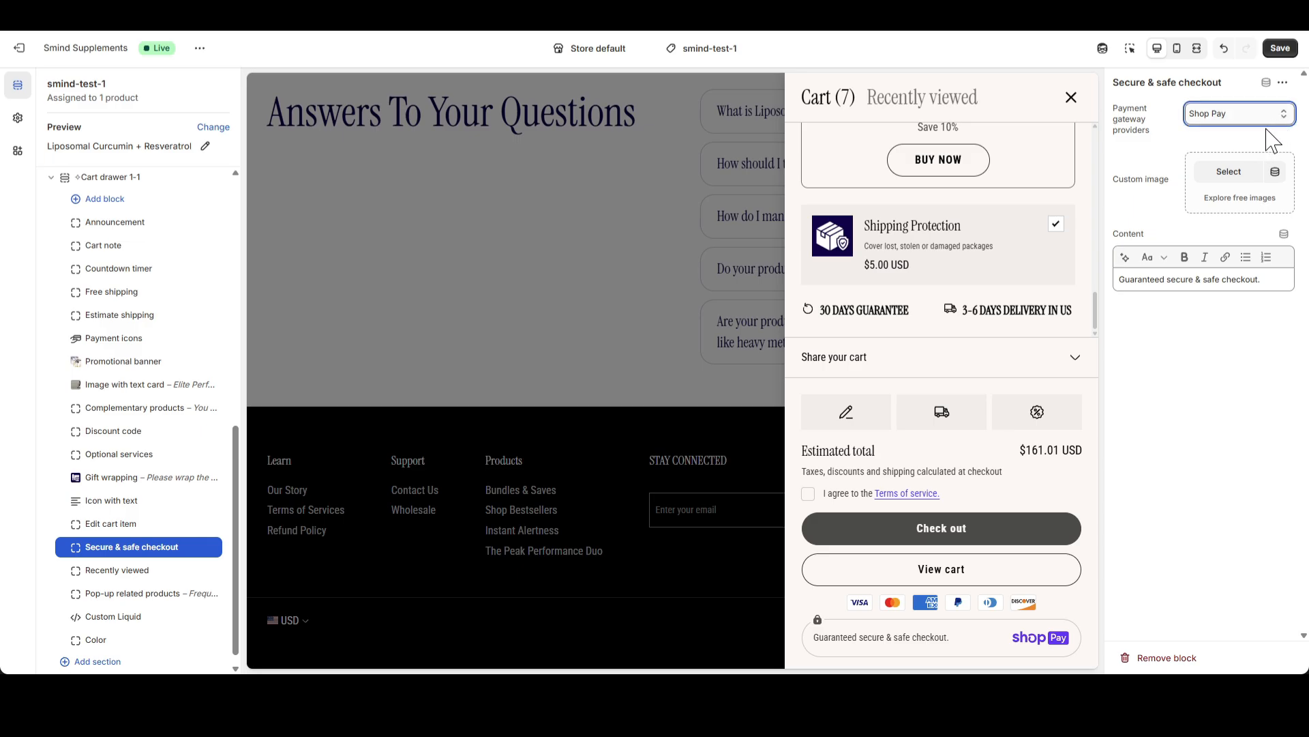
left_click(1255, 156)
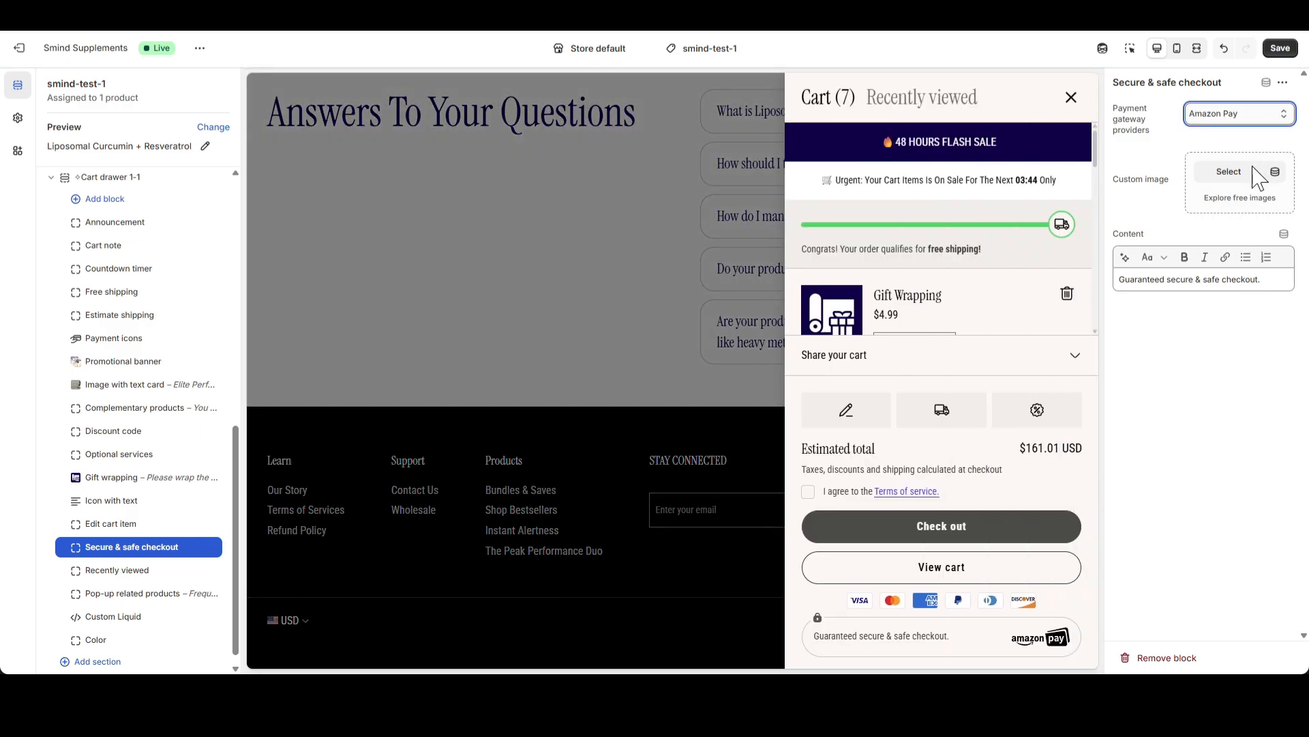
left_click(1239, 214)
left_click(1194, 379)
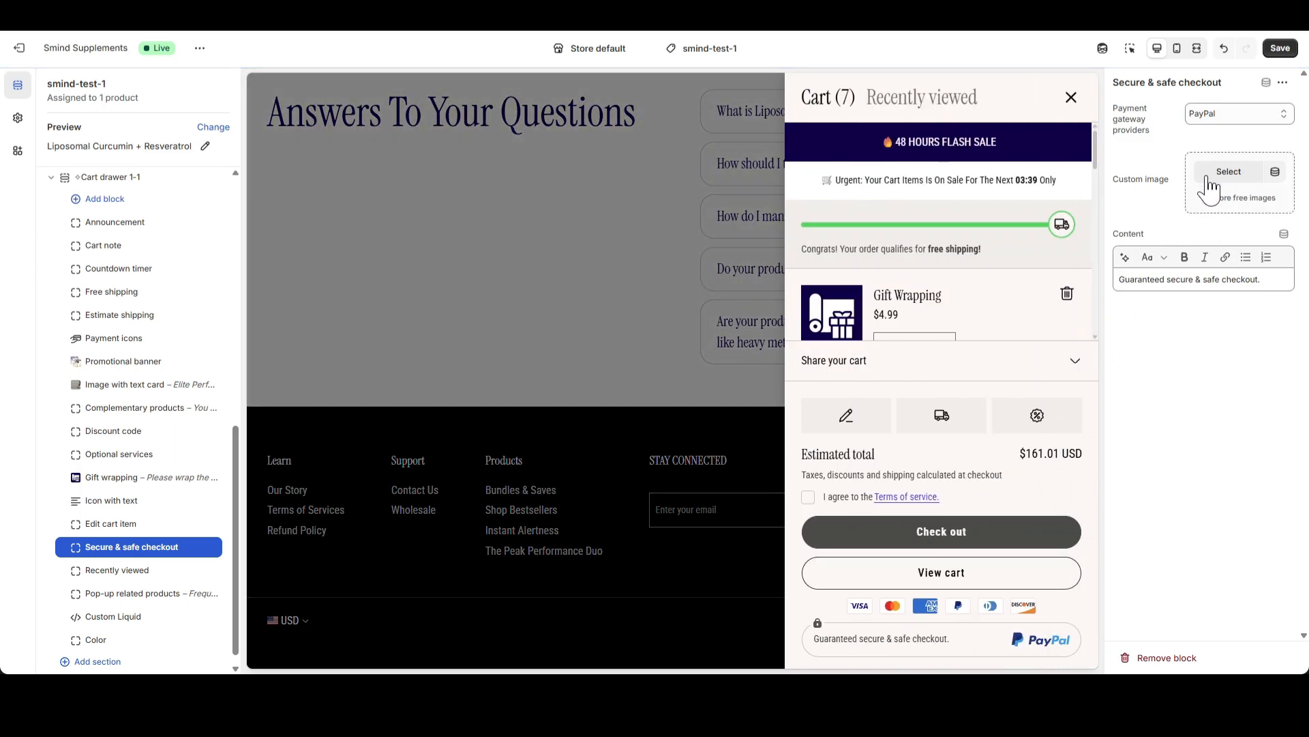
Replace the Secure & safe checkout block's content with "100% SAFE CHECKOUT"
left_click_drag(1275, 278, 1099, 283)
type("100% SA")
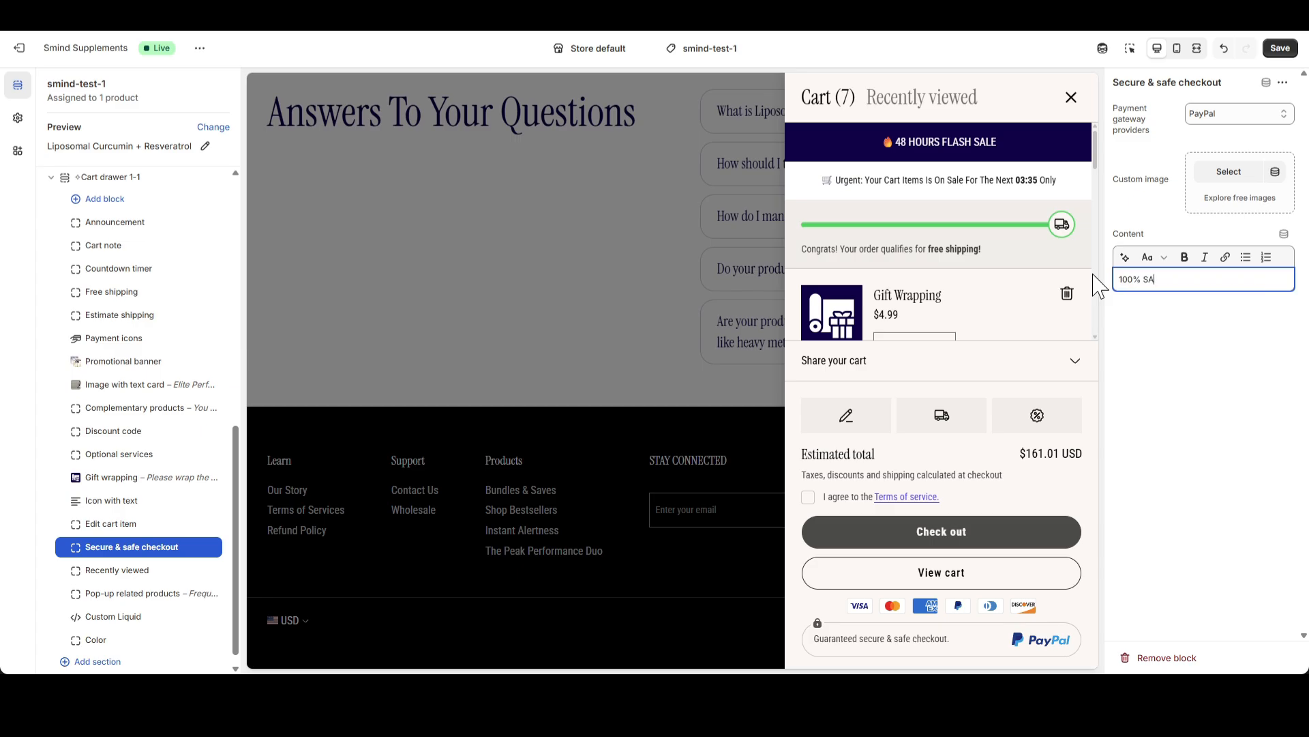
type("FE CHECKOUT")
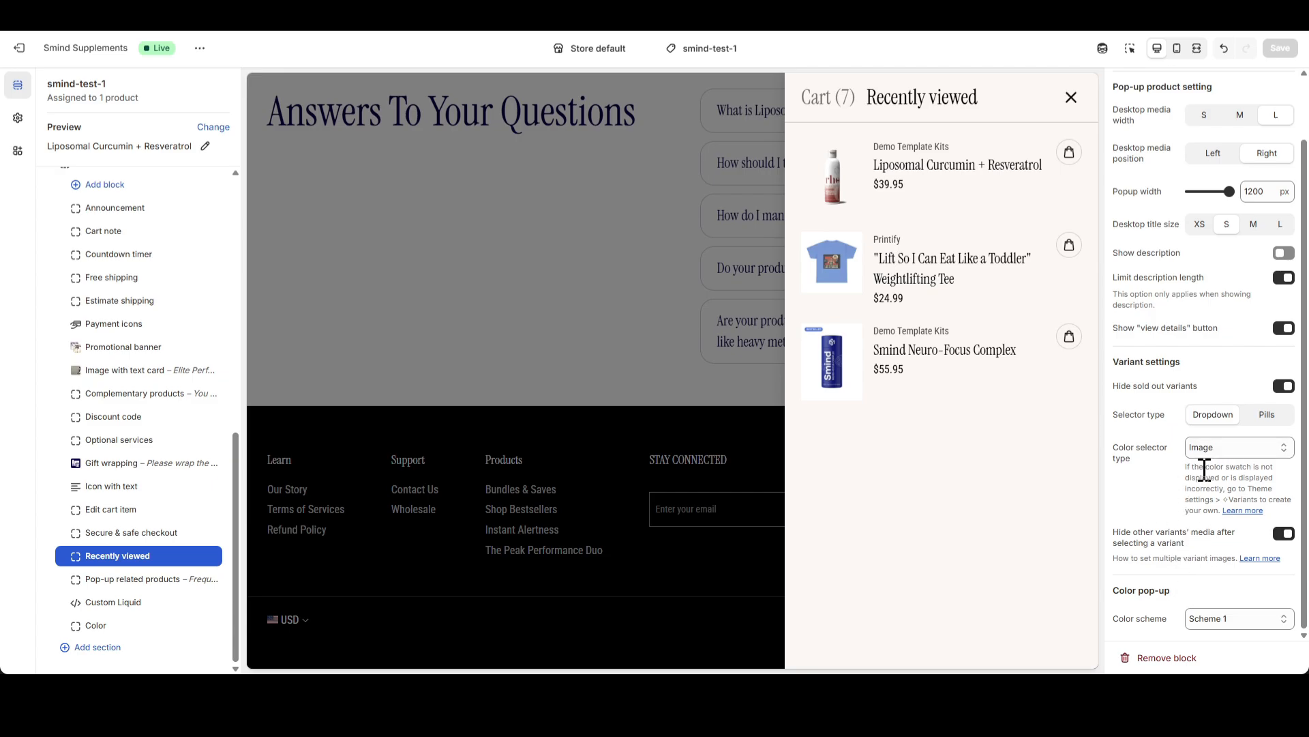
Open the Pop-up related products block's settings and read its note on selecting products for bundles
left_click(133, 579)
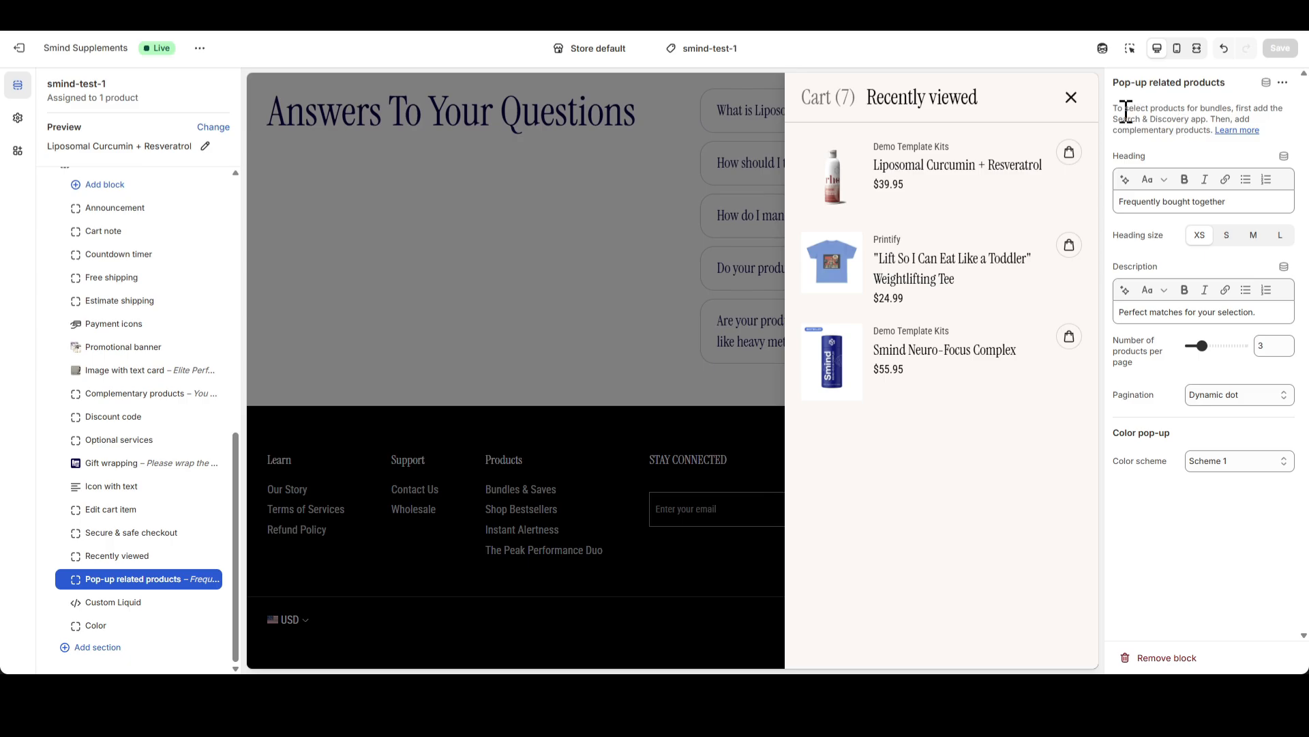
left_click_drag(1125, 109, 1152, 121)
left_click(1158, 130)
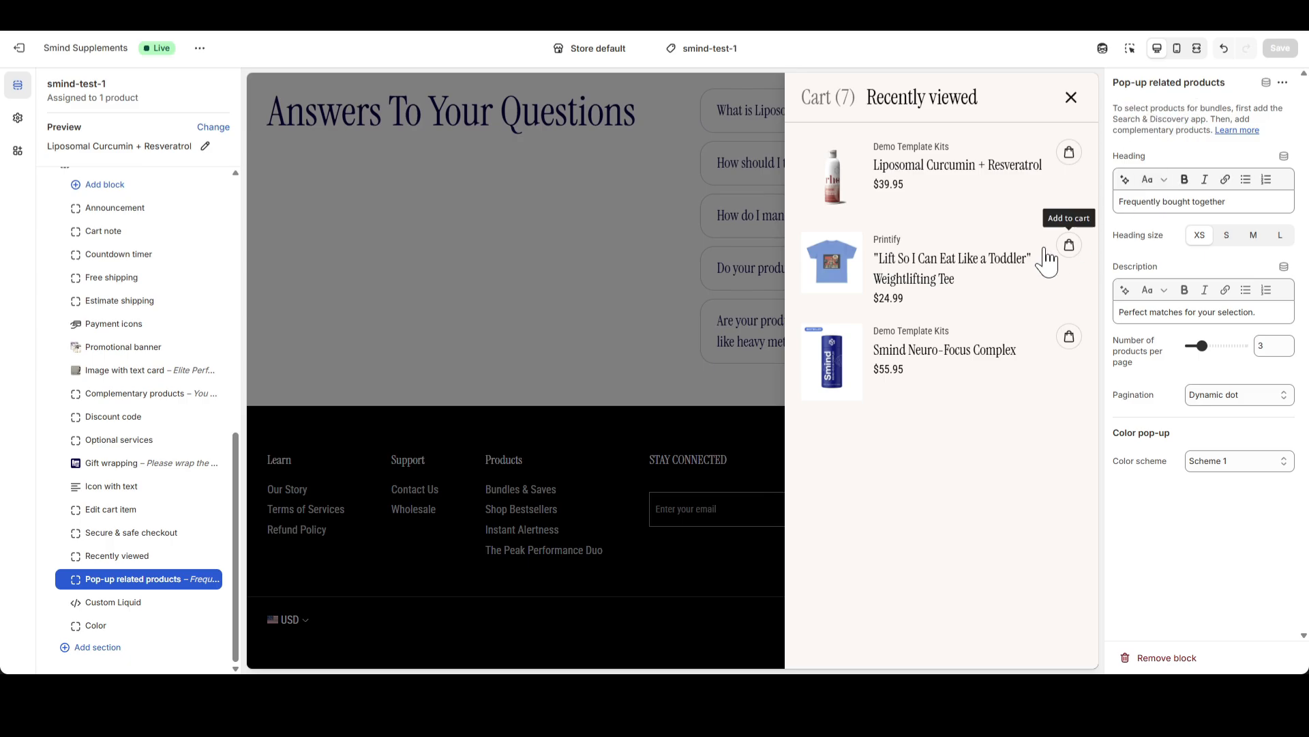
Add the 1 Bottle option of Liposomal Curcumin + Resveratrol to the cart without the Subscribe & Save option to trigger the related products pop-up
left_click(660, 326)
scroll(689, 354, "up", 10)
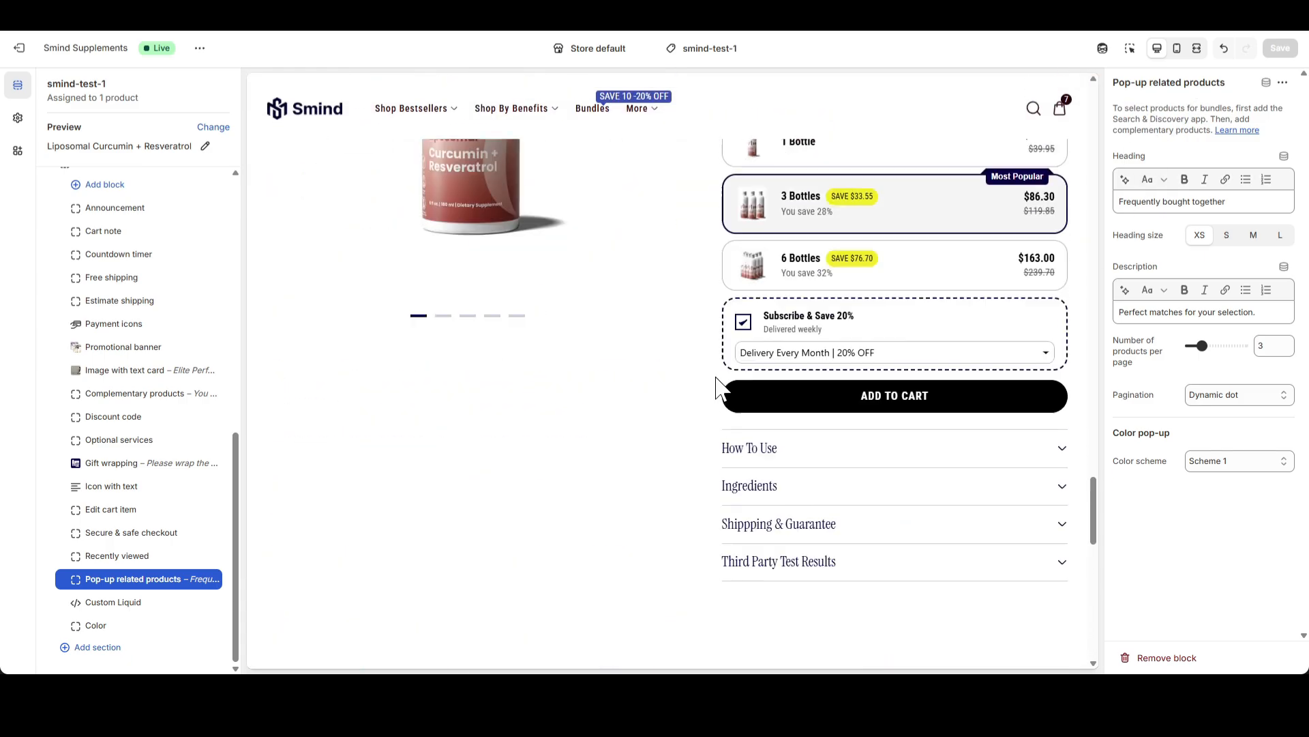
scroll(725, 394, "down", 3)
left_click(808, 399)
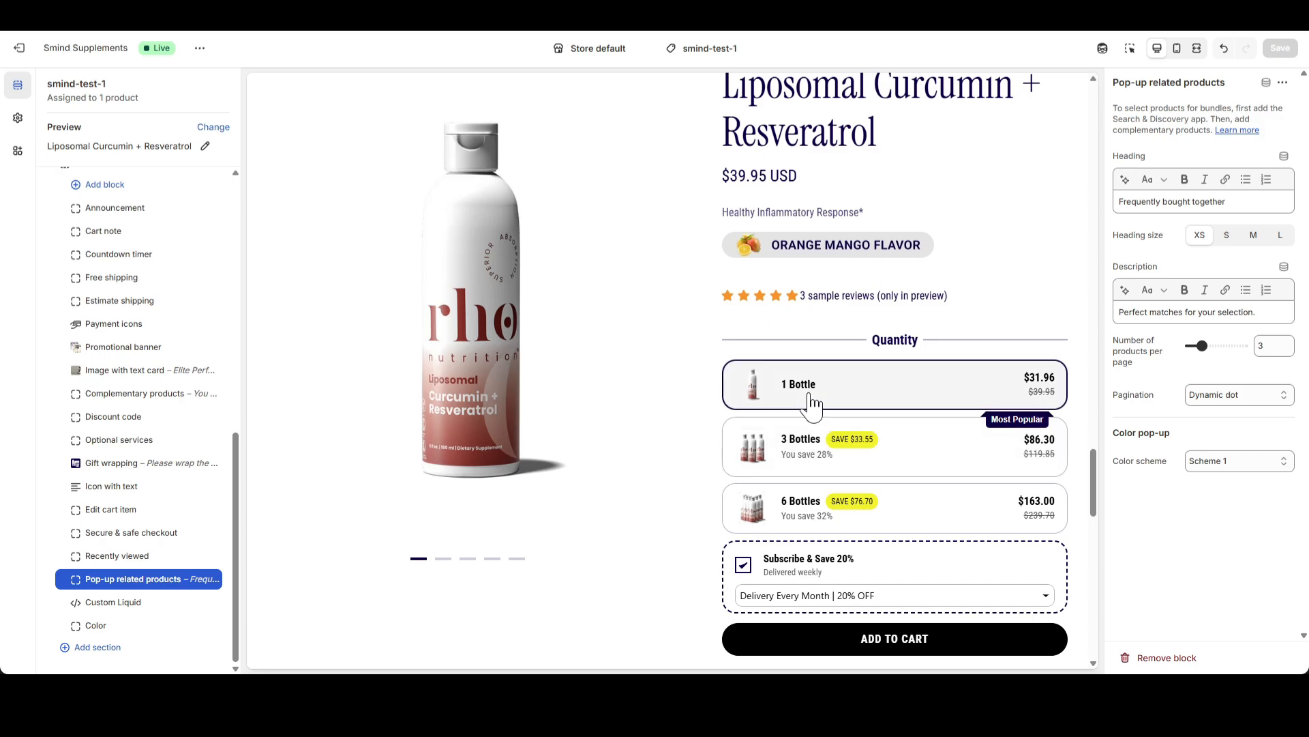
left_click(743, 565)
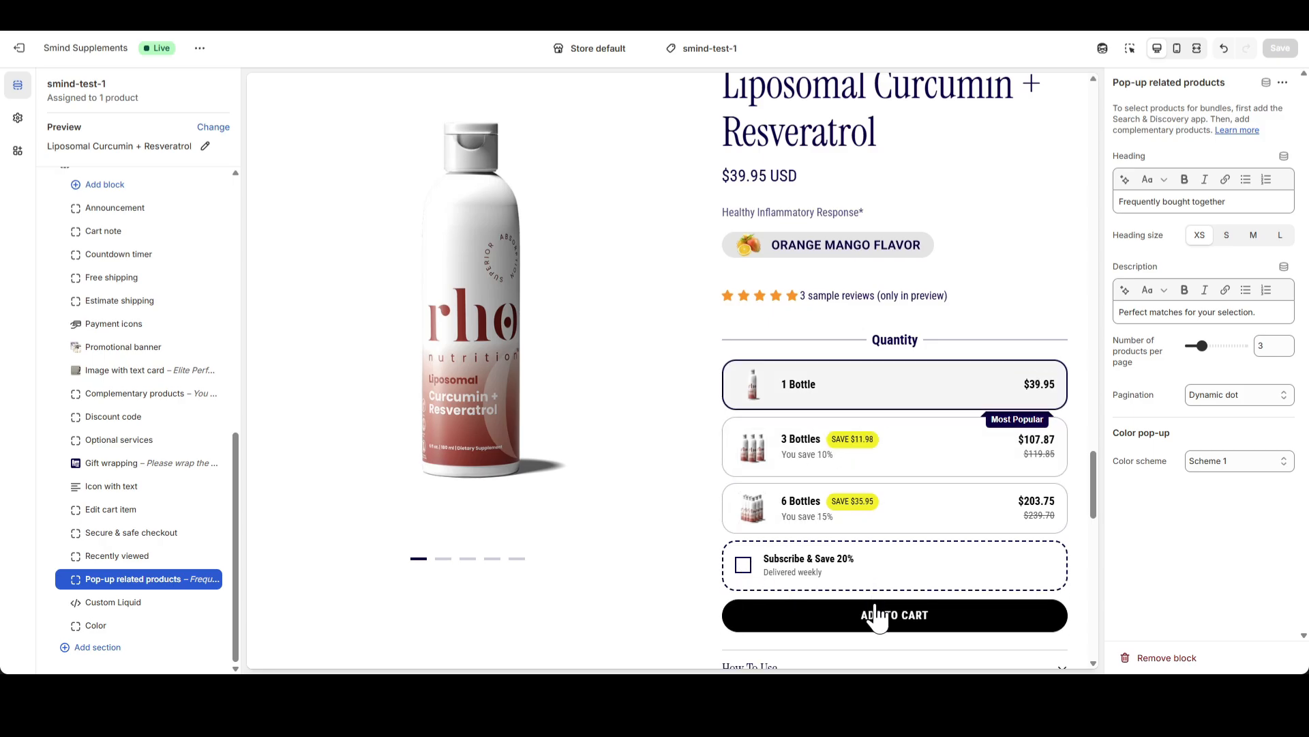
scroll(660, 414, "down", 1)
left_click(880, 545)
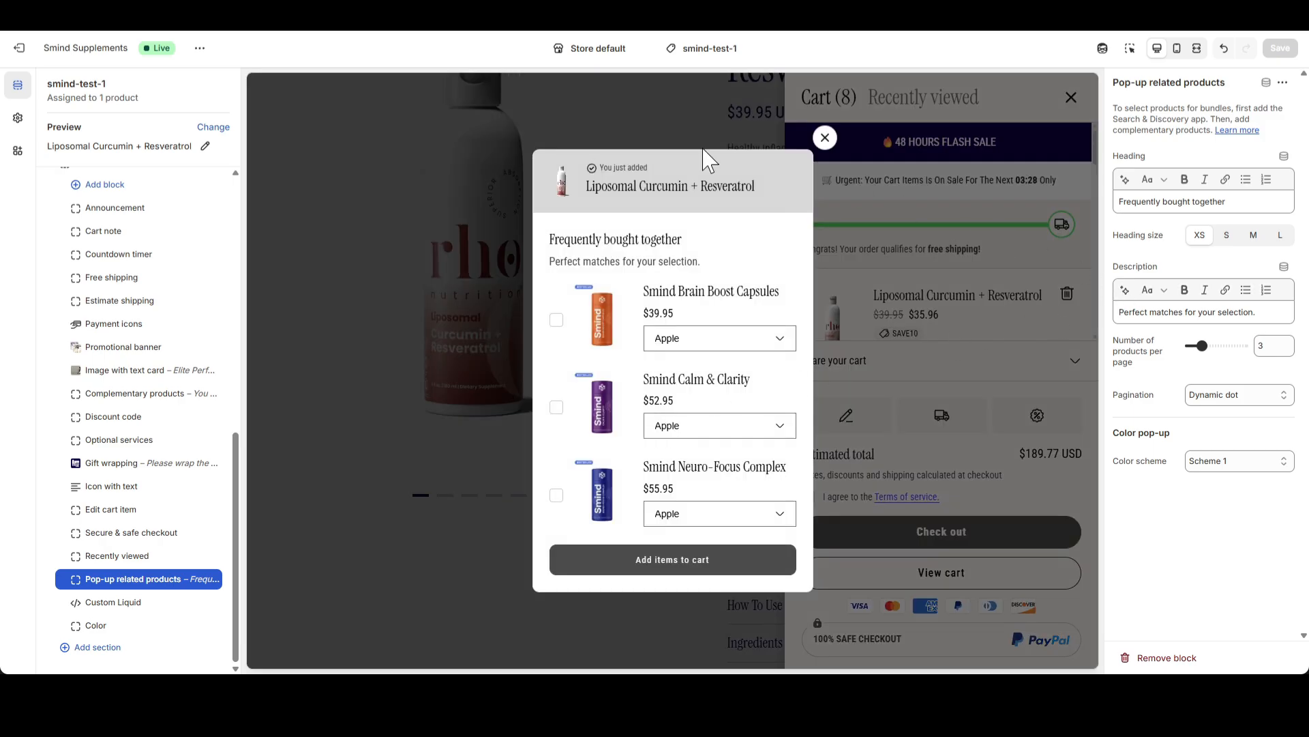
Compare the block's heading and description settings with the related products pop-up, and close the pop-up
left_click_drag(1242, 202, 1115, 202)
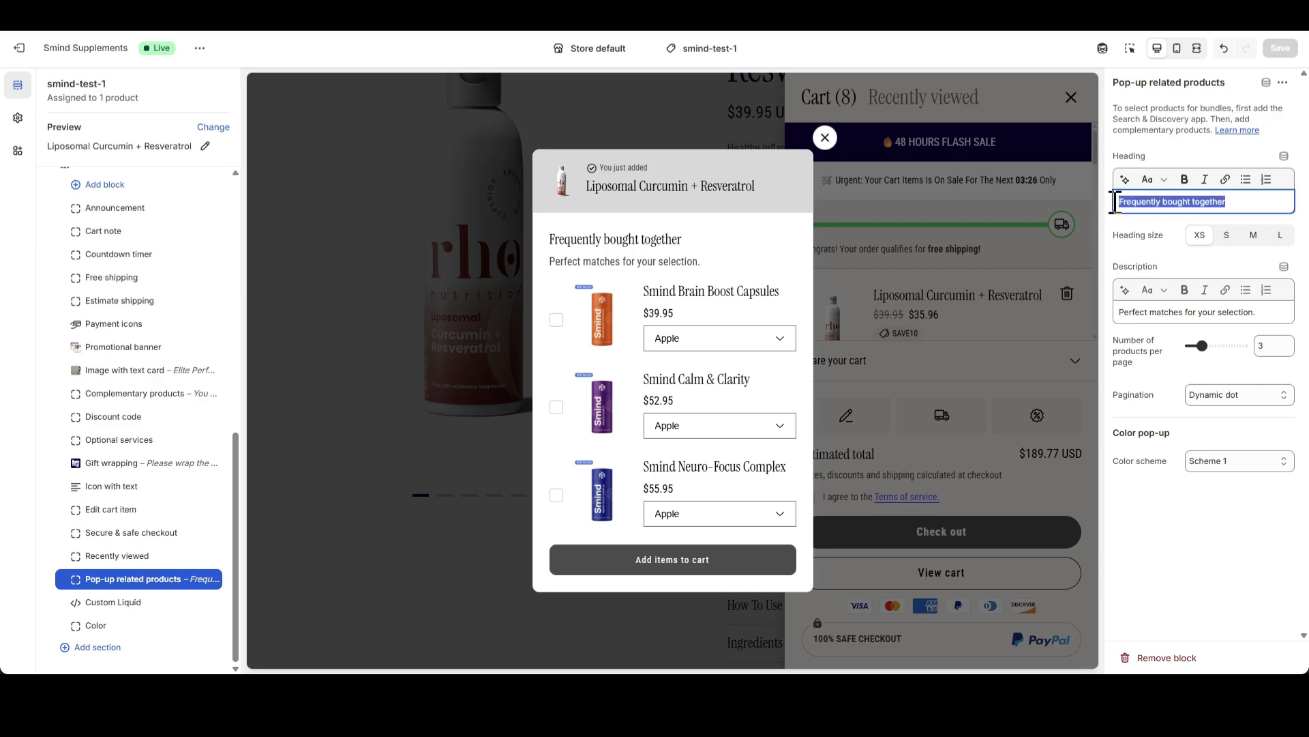
left_click_drag(1255, 315, 1133, 320)
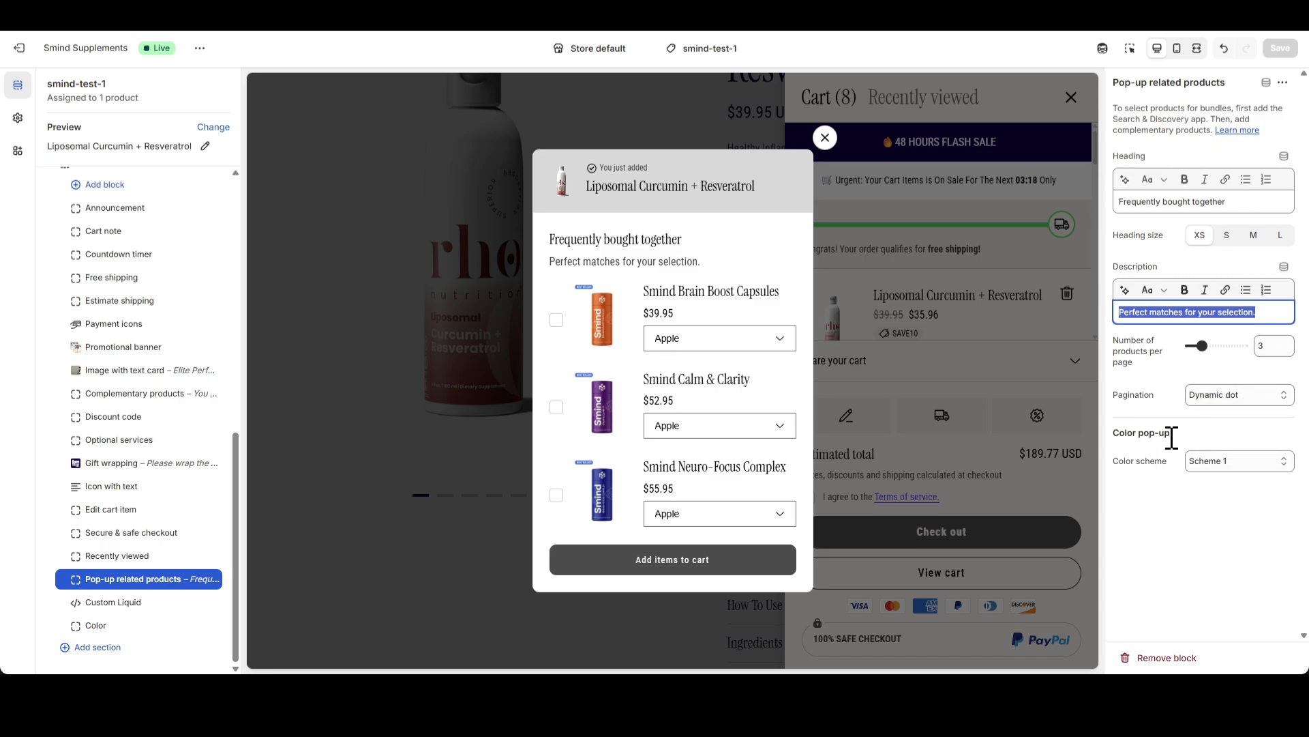
left_click(1215, 529)
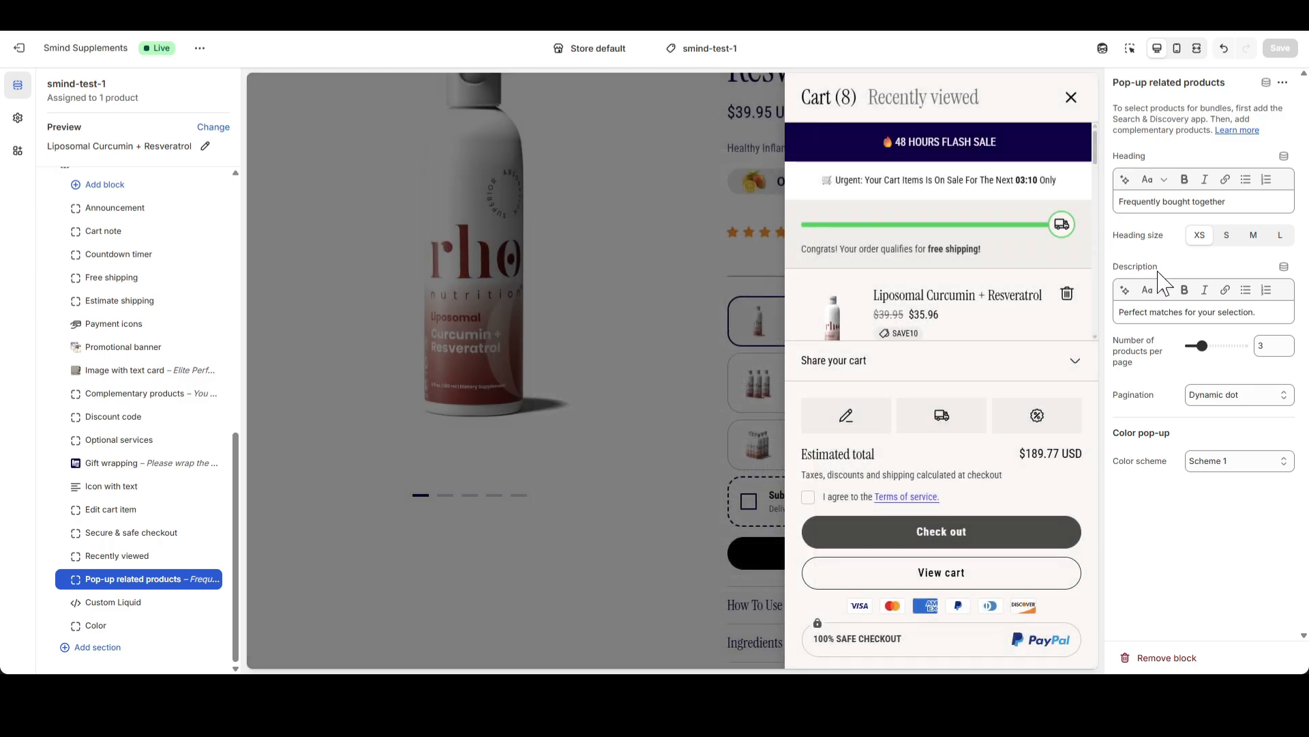
Turn off "Show count items" in the Cart drawer 1-1 section settings
scroll(144, 297, "up", 2)
left_click(130, 299)
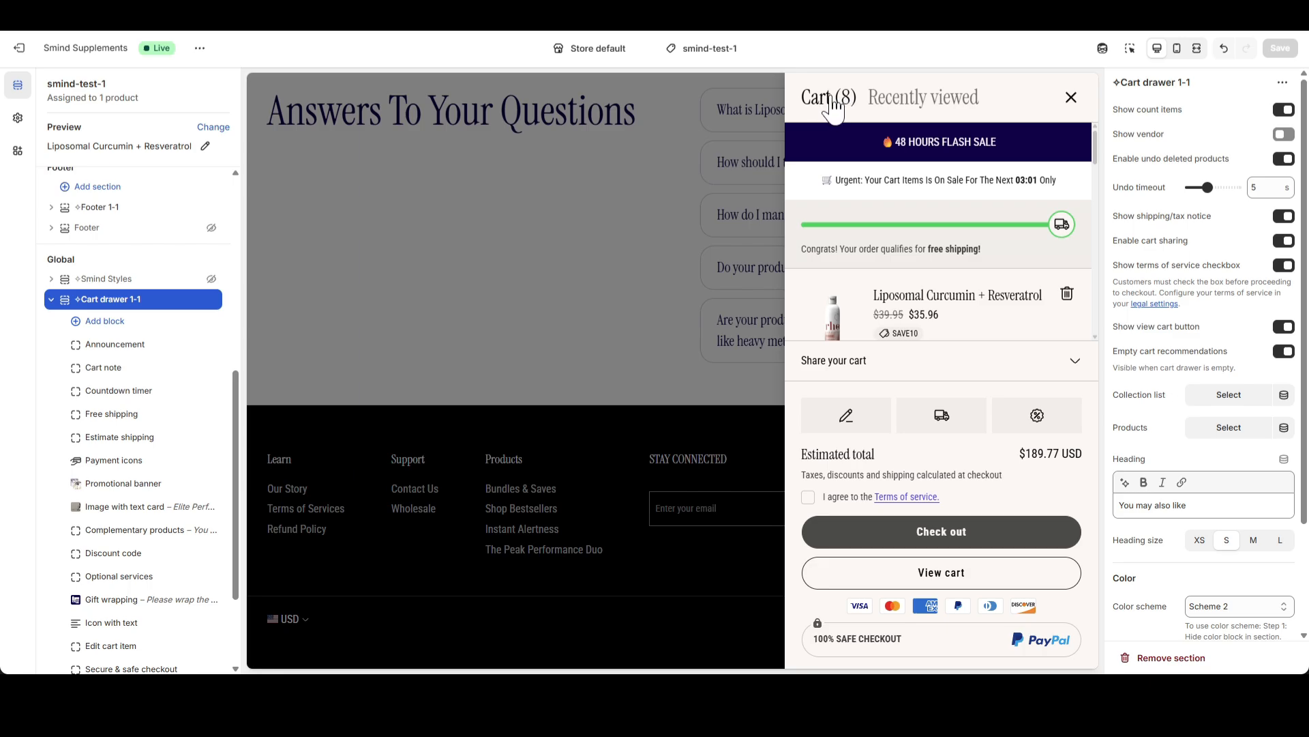
left_click(1281, 111)
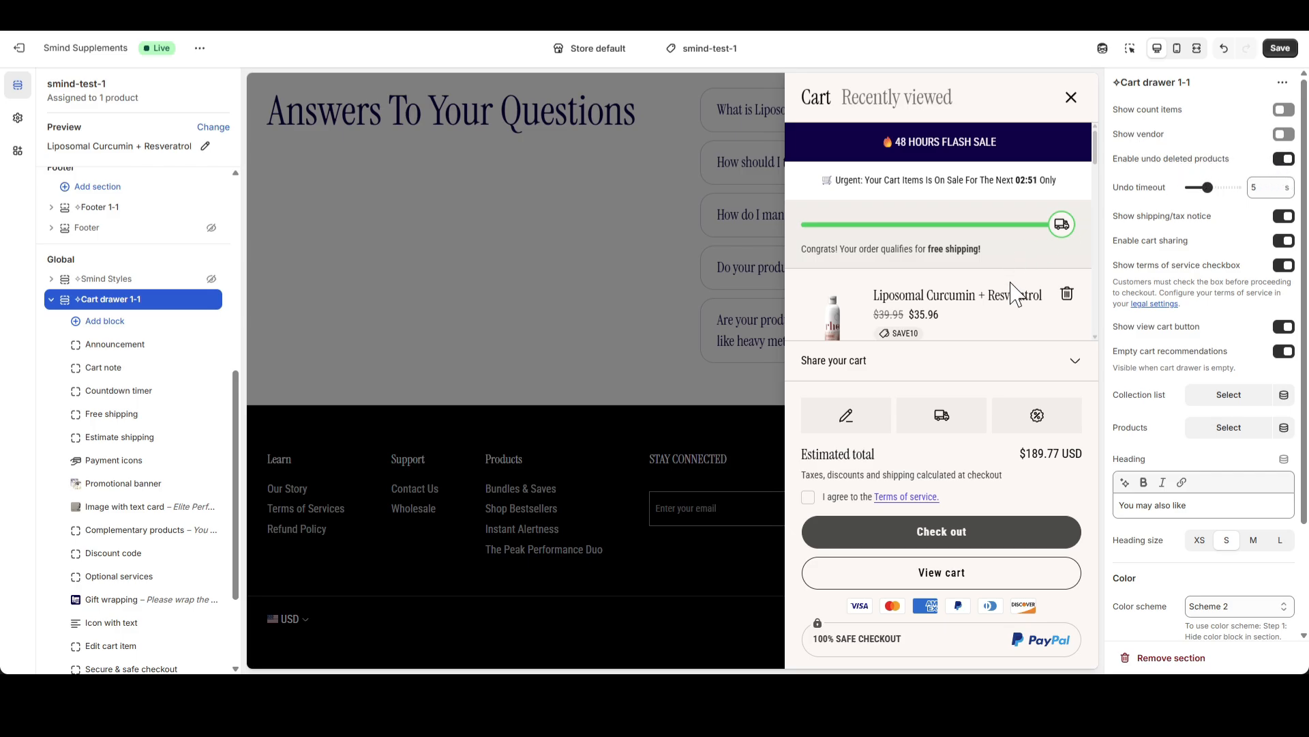
Delete the first Liposomal Curcumin + Resveratrol item from the cart drawer to test the undo option for deleted products
scroll(1016, 294, "down", 2)
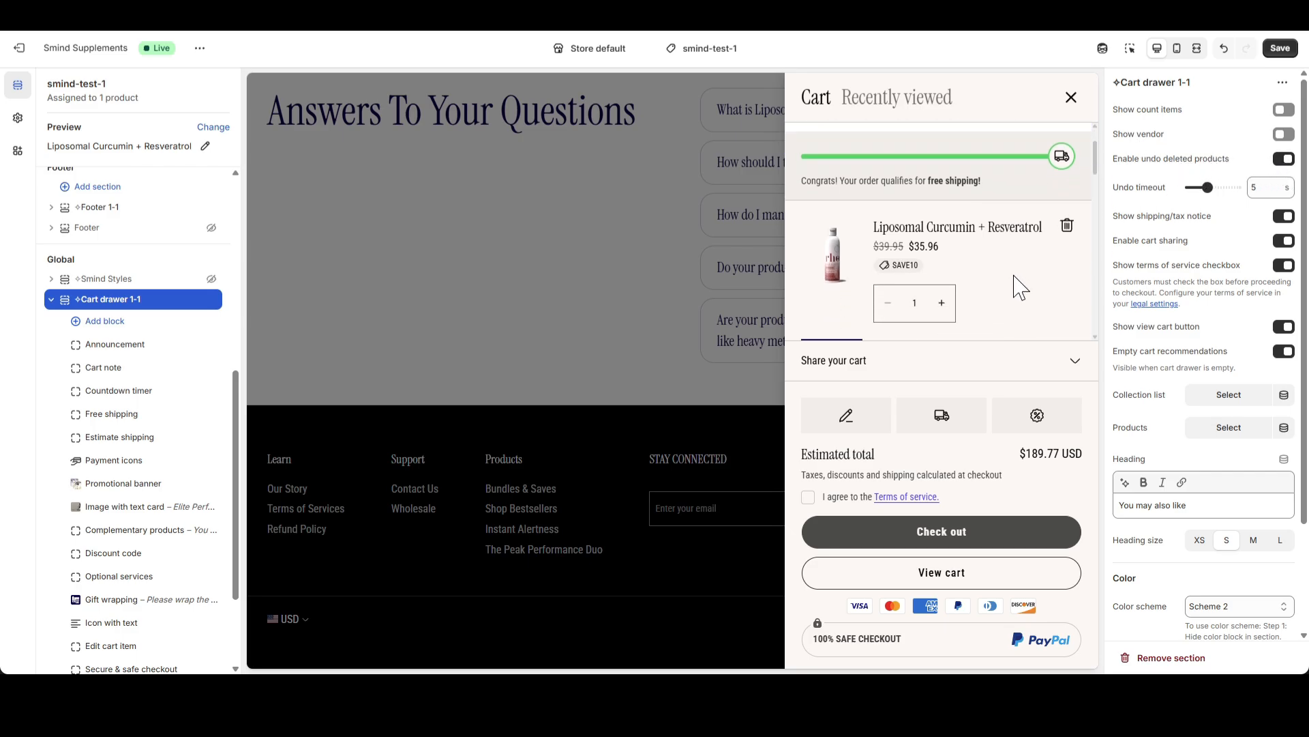
left_click(1067, 227)
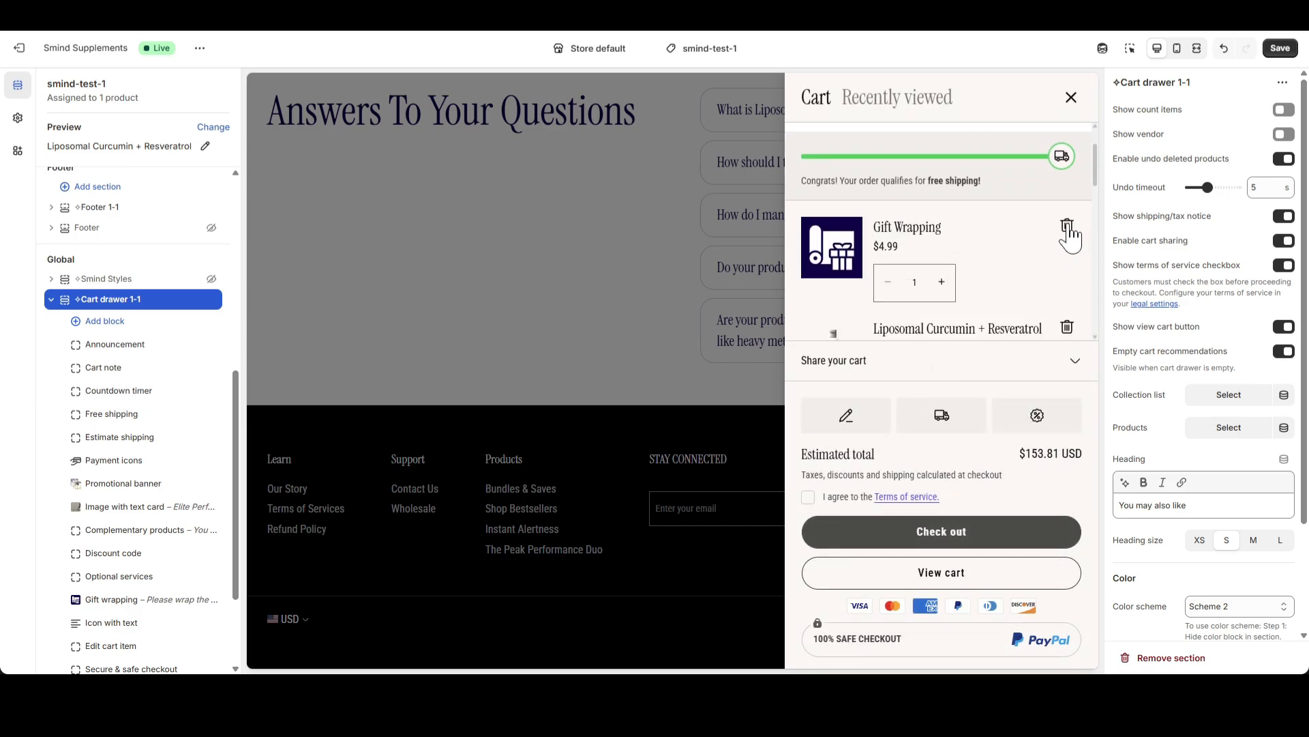
Turn off the shipping/tax notice, cart sharing and the terms of service checkbox in the Cart drawer 1-1 section
left_click(1068, 230)
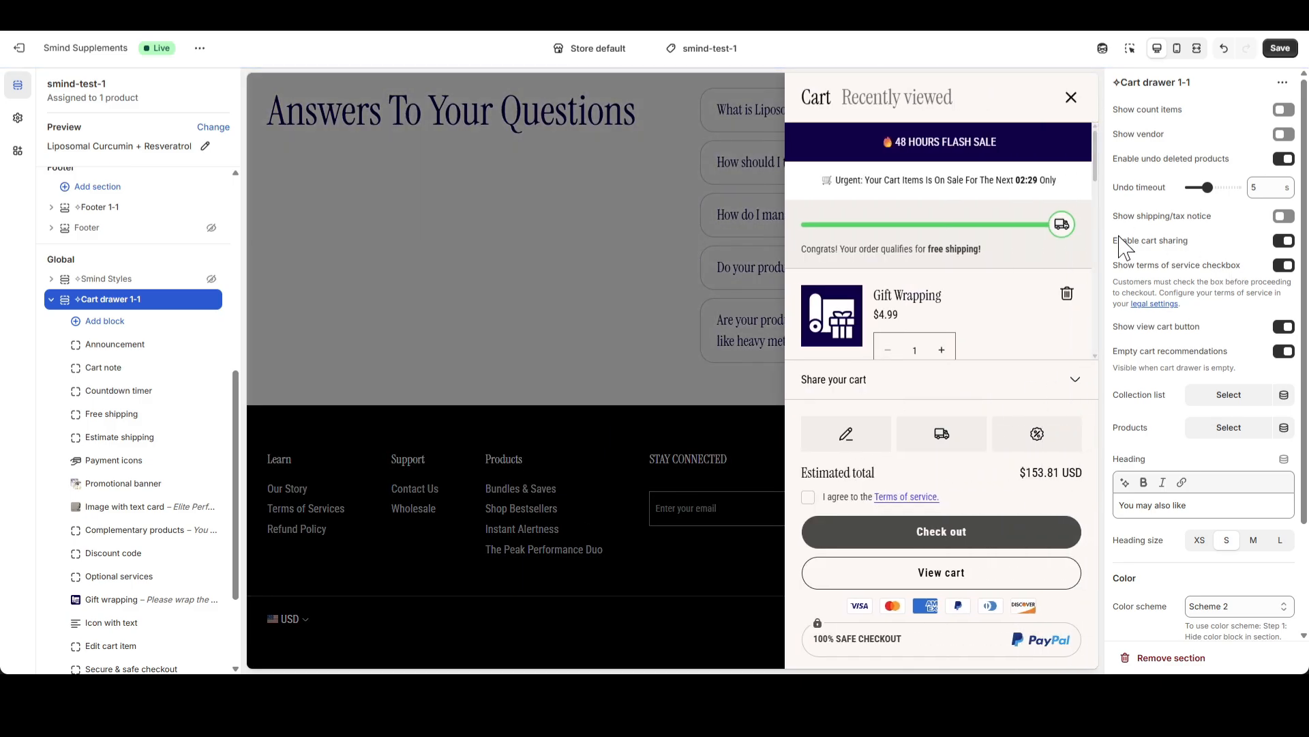
left_click(1281, 242)
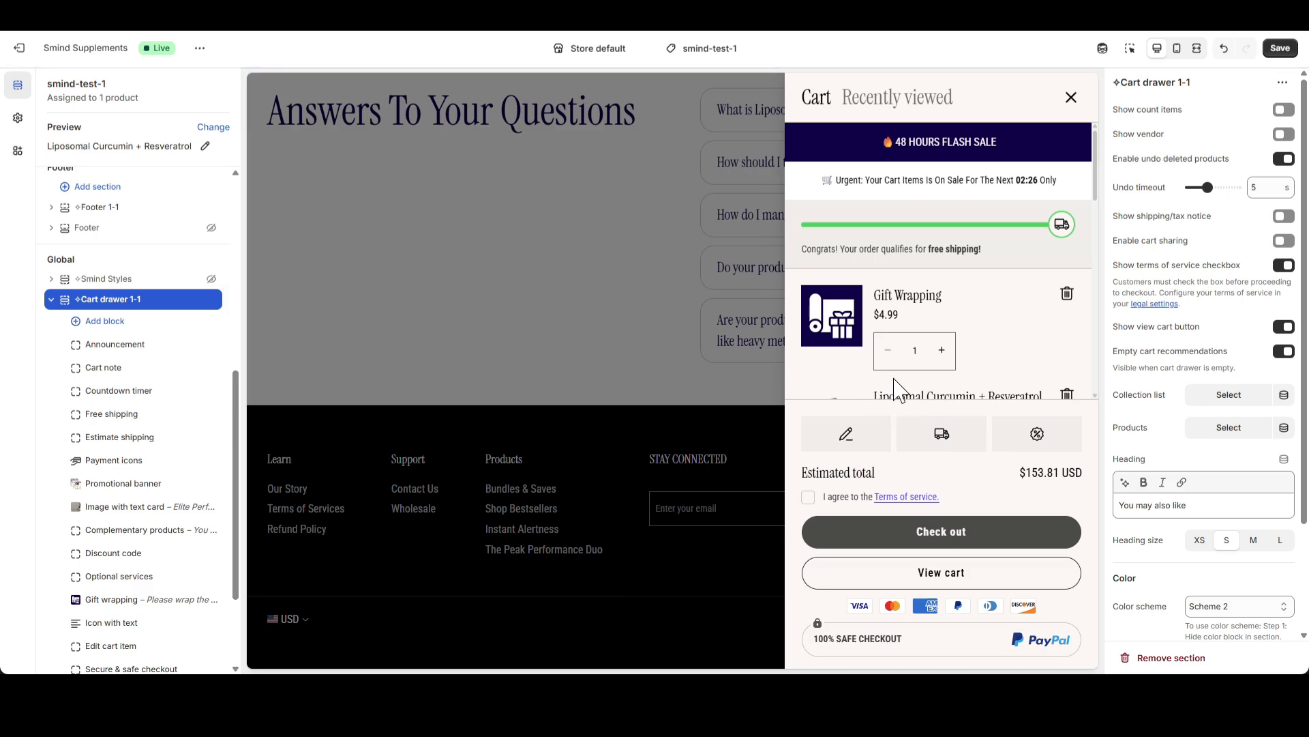
left_click(1284, 266)
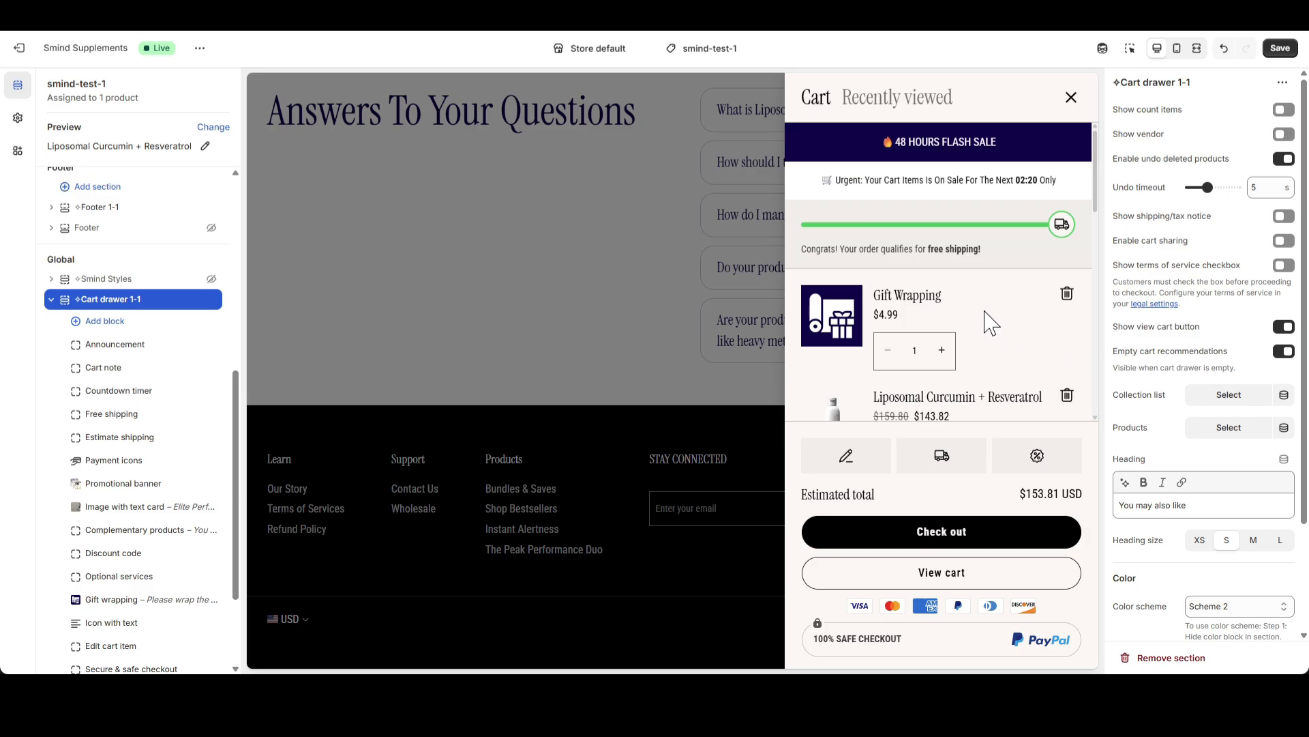
Choose Smind Brain Boost Capsules, Smind Calm & Clarity and Smind Neuro-Focus Complex as the empty cart recommendation products
scroll(998, 334, "down", 1)
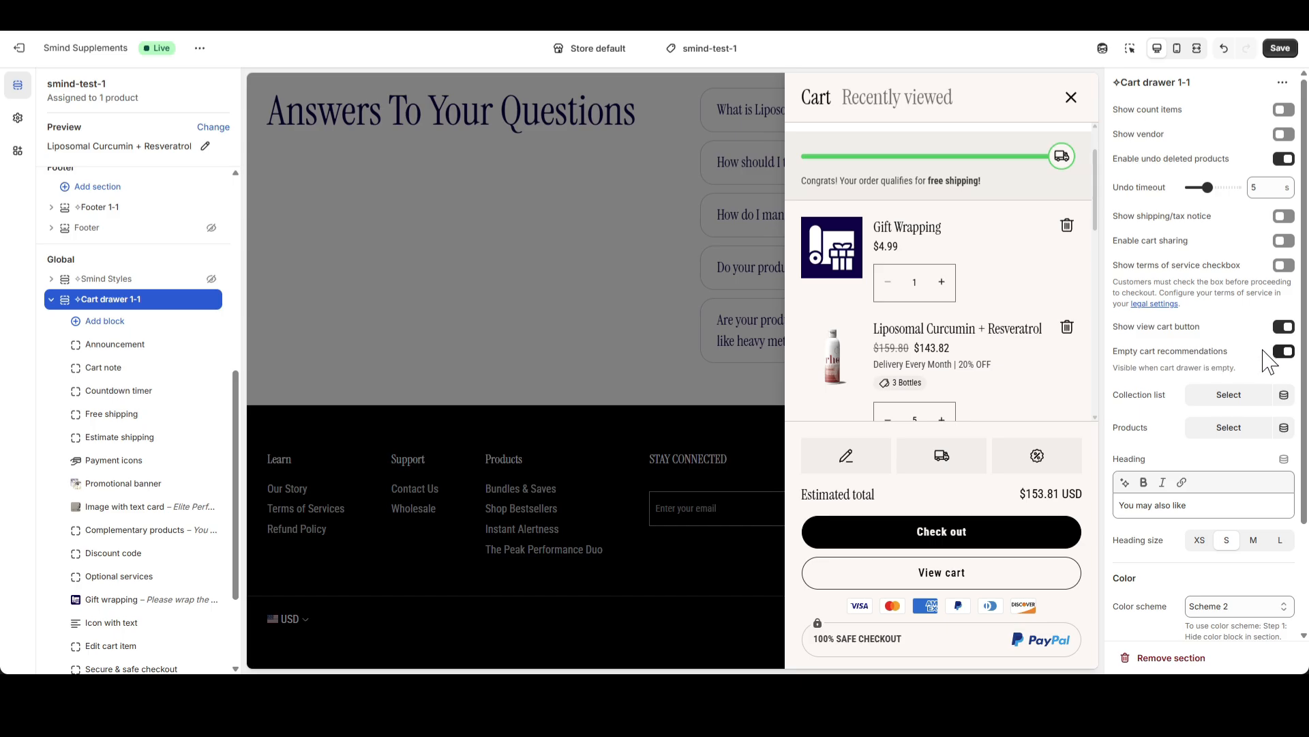
left_click(1237, 398)
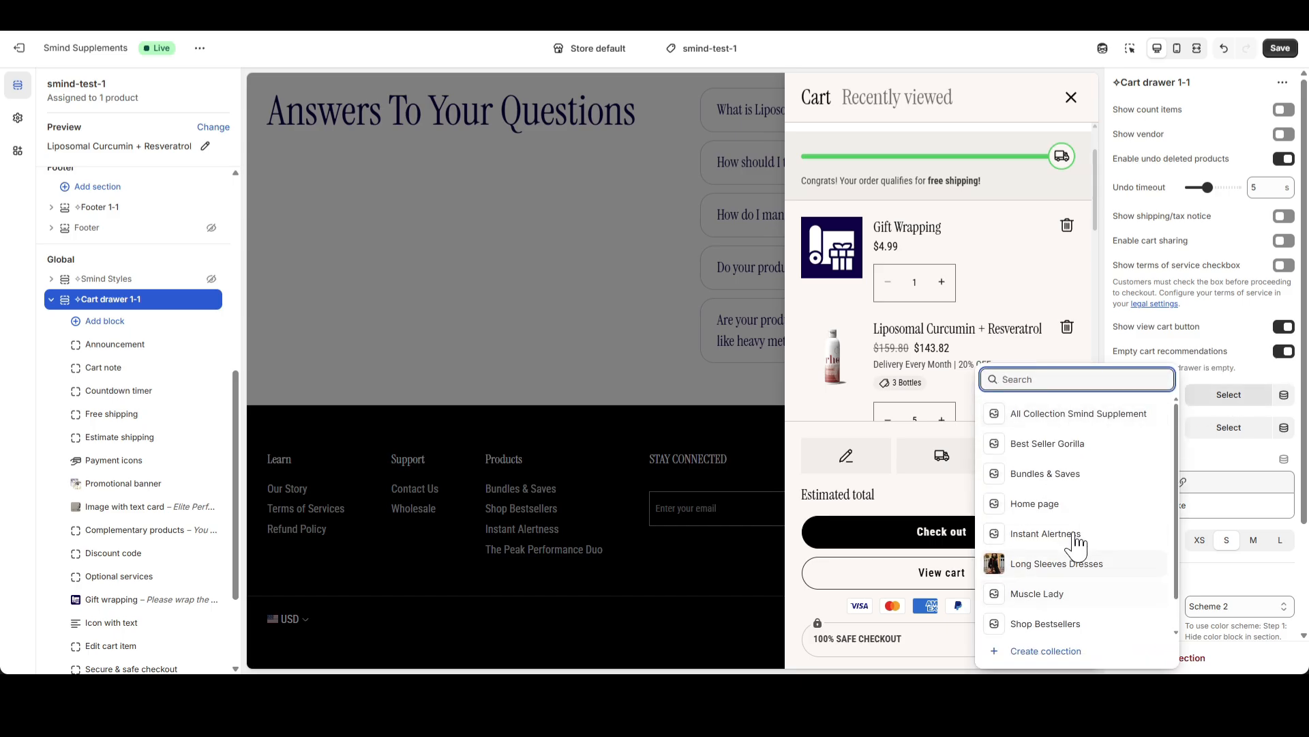
left_click(1177, 354)
left_click(1227, 427)
type("smind")
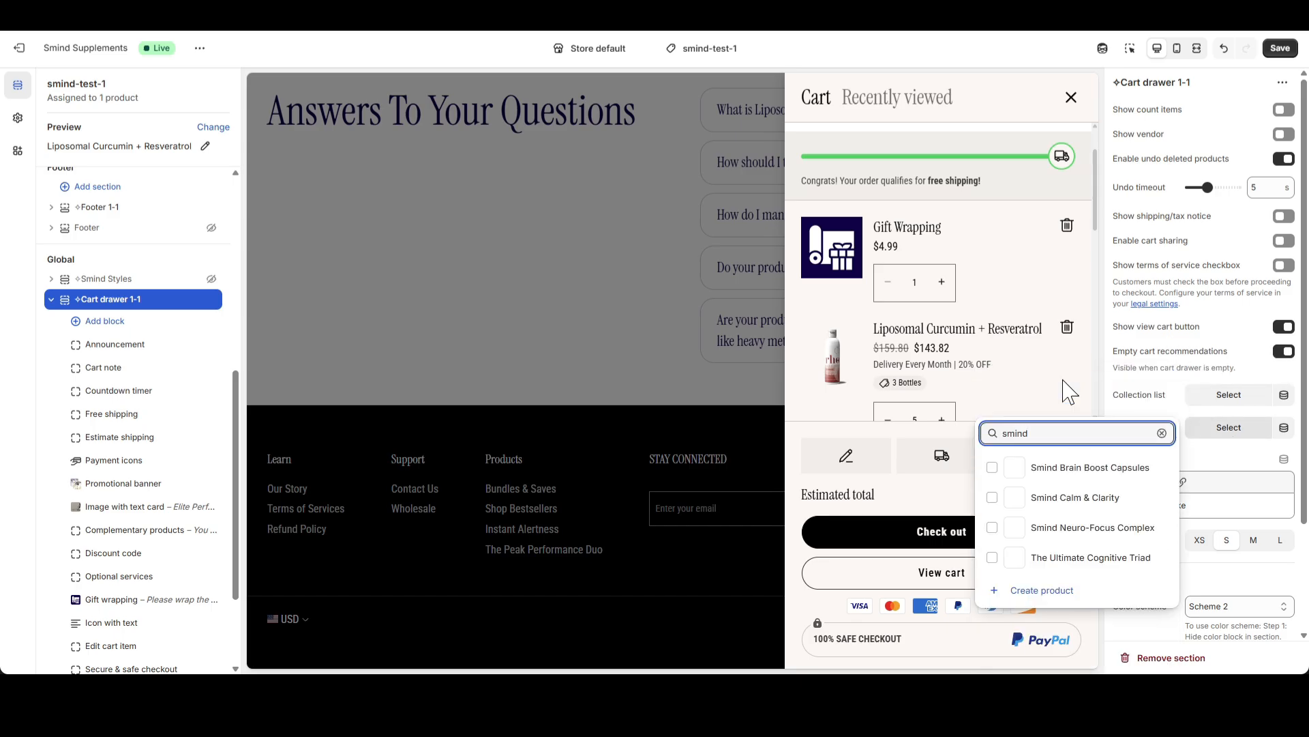
left_click(1036, 467)
left_click(1036, 497)
left_click(1037, 527)
left_click(1077, 403)
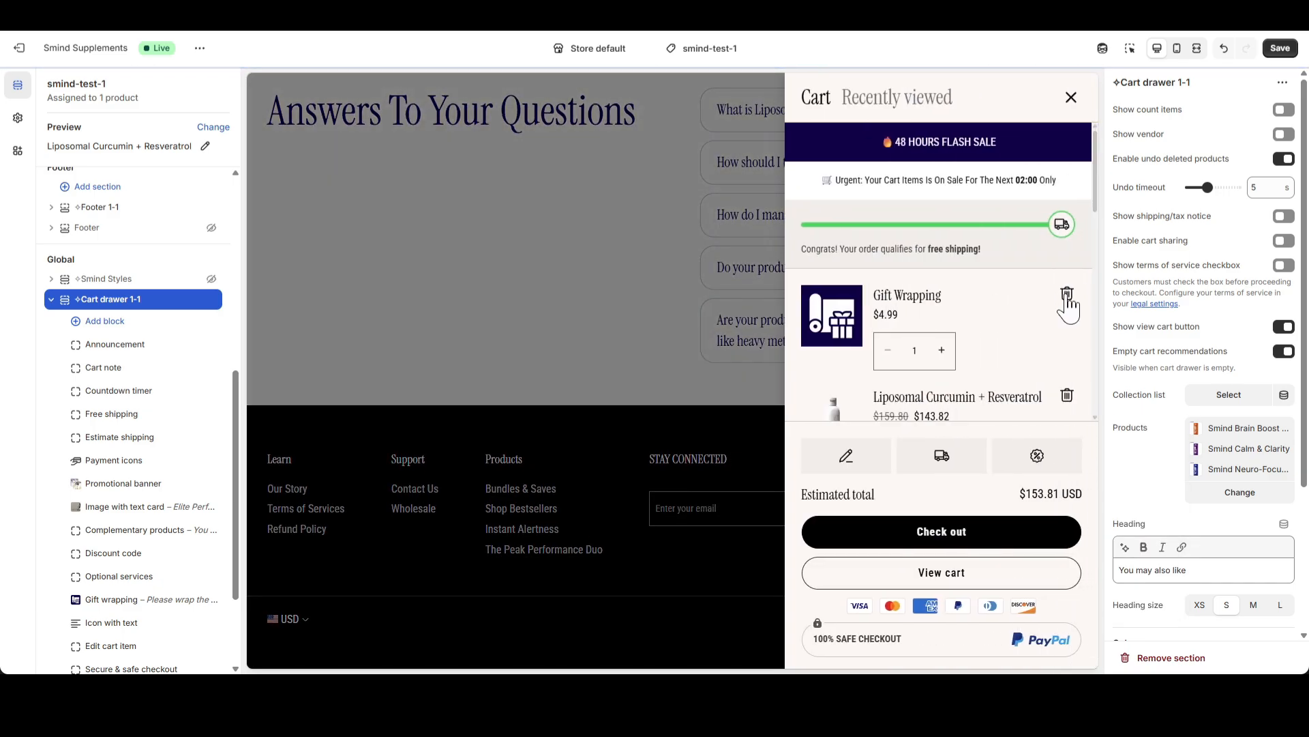
Remove Gift Wrapping and Liposomal Curcumin + Resveratrol from the cart, and browse the recommendations in the empty cart drawer
left_click(1068, 297)
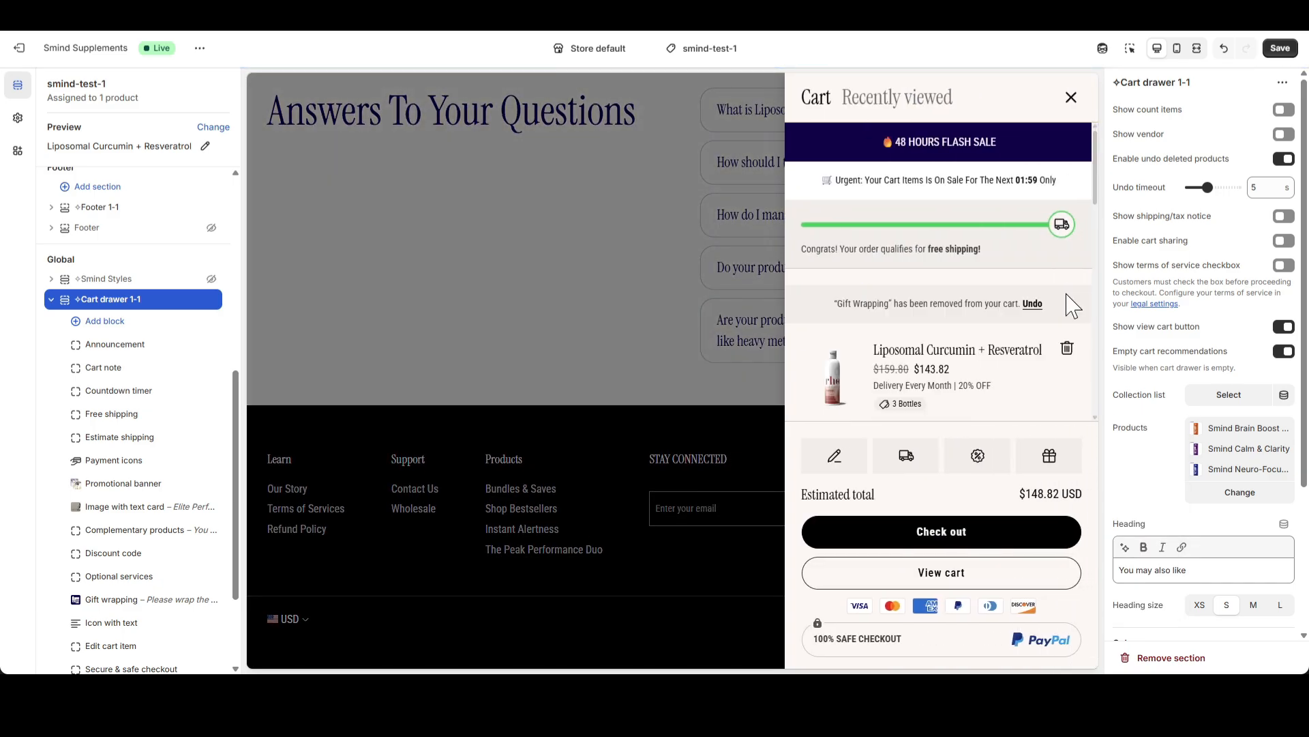
left_click(1073, 350)
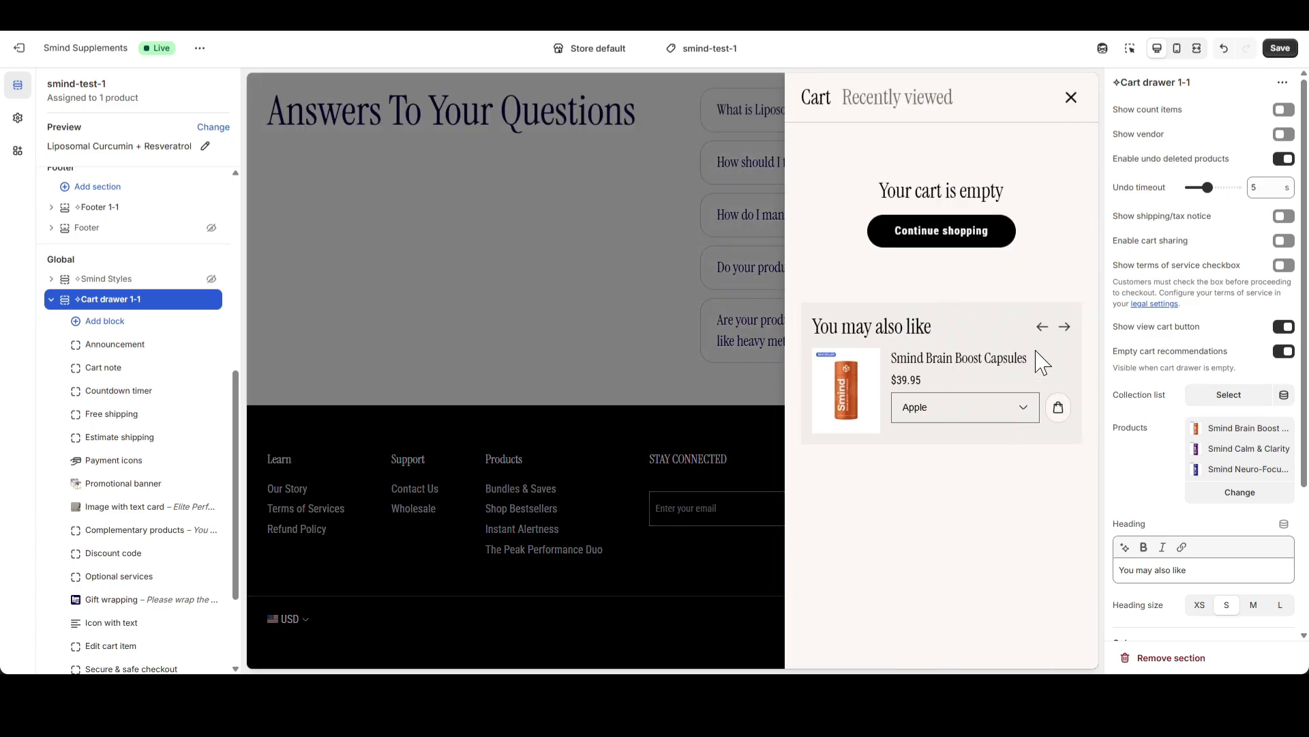
left_click(1066, 328)
left_click(1066, 329)
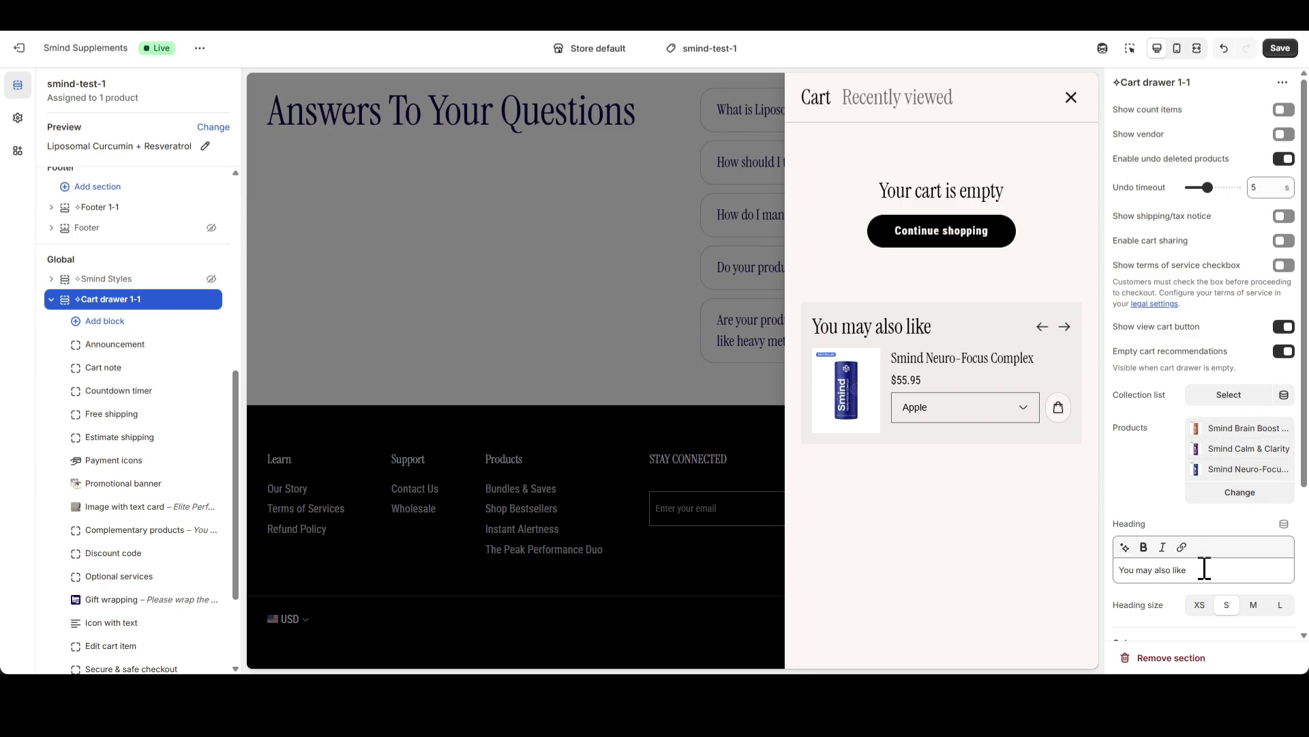
Change the empty cart recommendations heading to "You would also love"
scroll(1197, 569, "down", 1)
left_click_drag(1190, 502, 1122, 503)
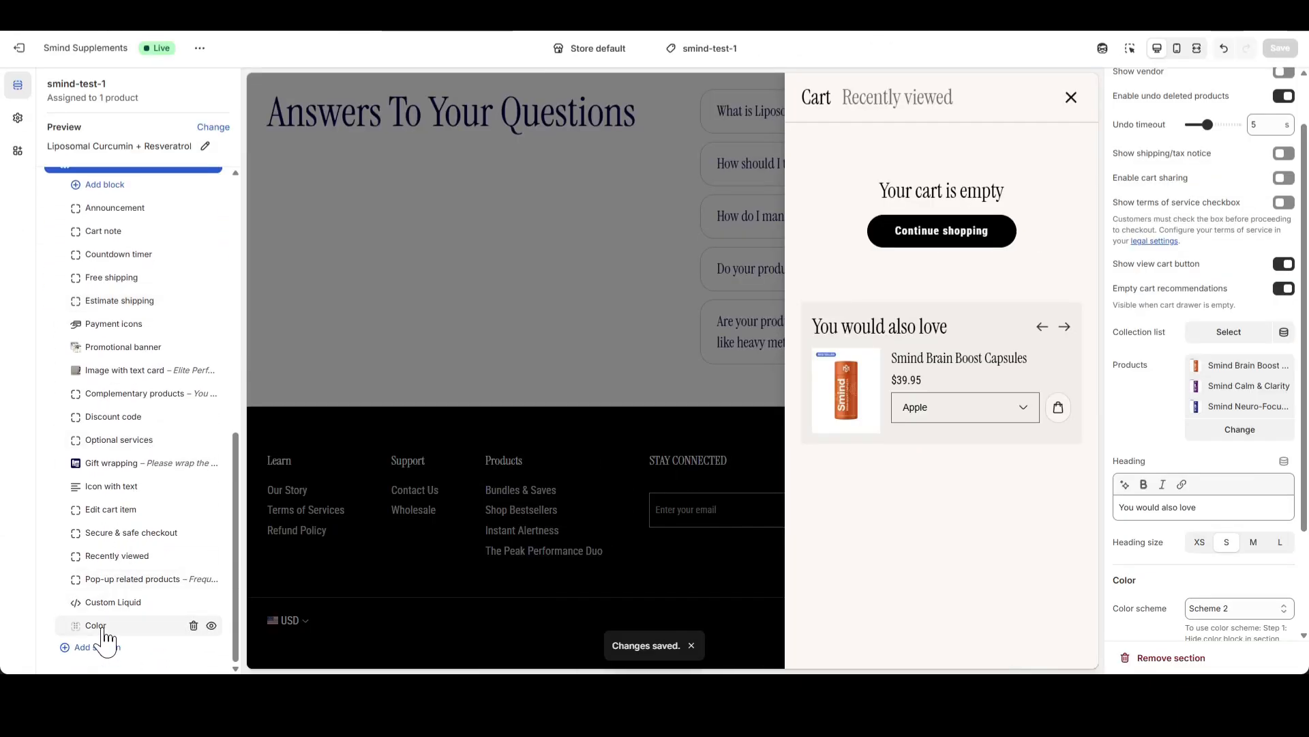
Set the Color block's background to #FFFFFF and save the changes
left_click(103, 629)
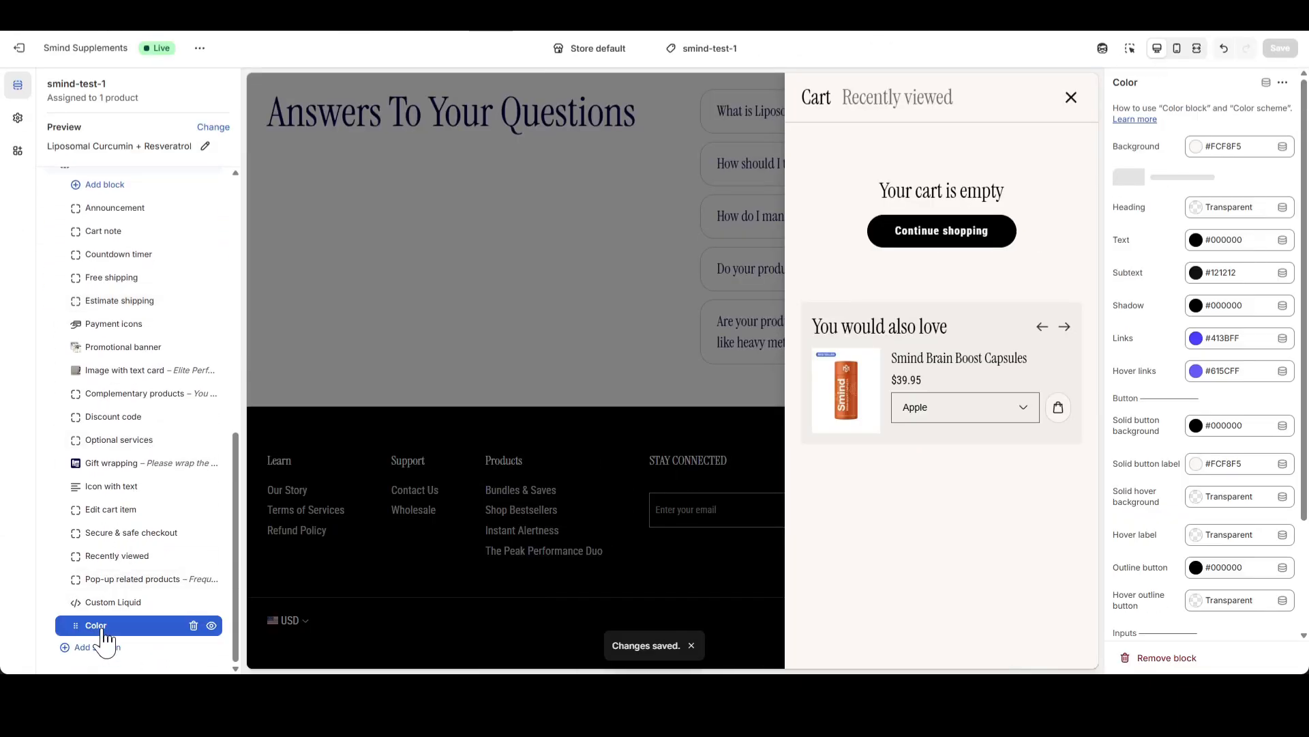
scroll(205, 351, "up", 2)
left_click(1196, 146)
left_click(1184, 199)
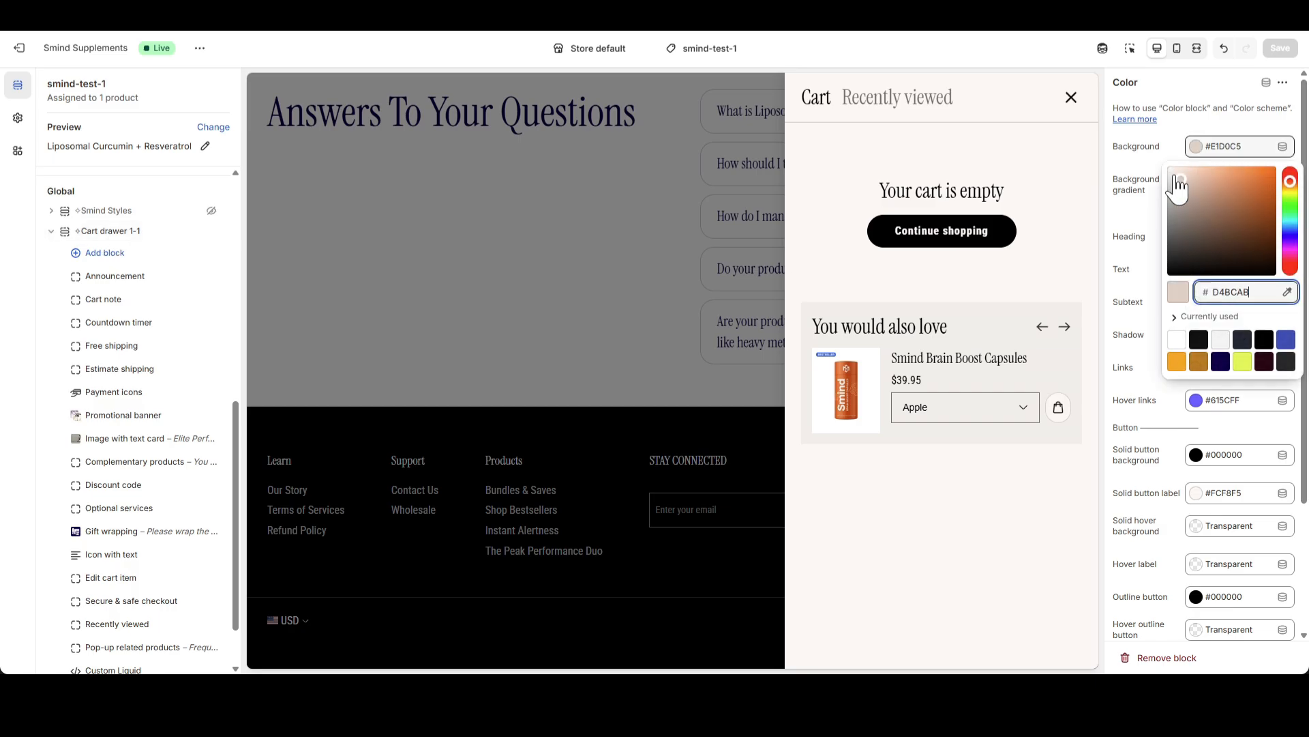
left_click(1153, 175)
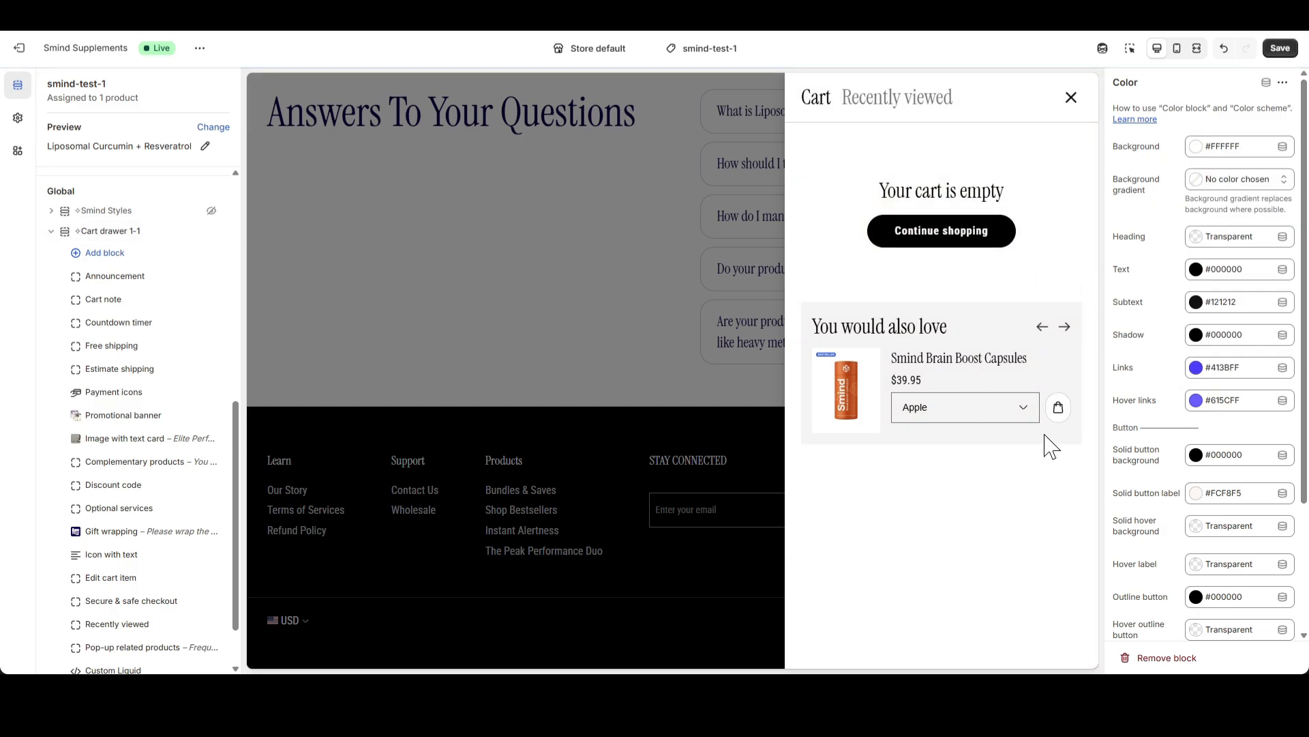
left_click(1279, 49)
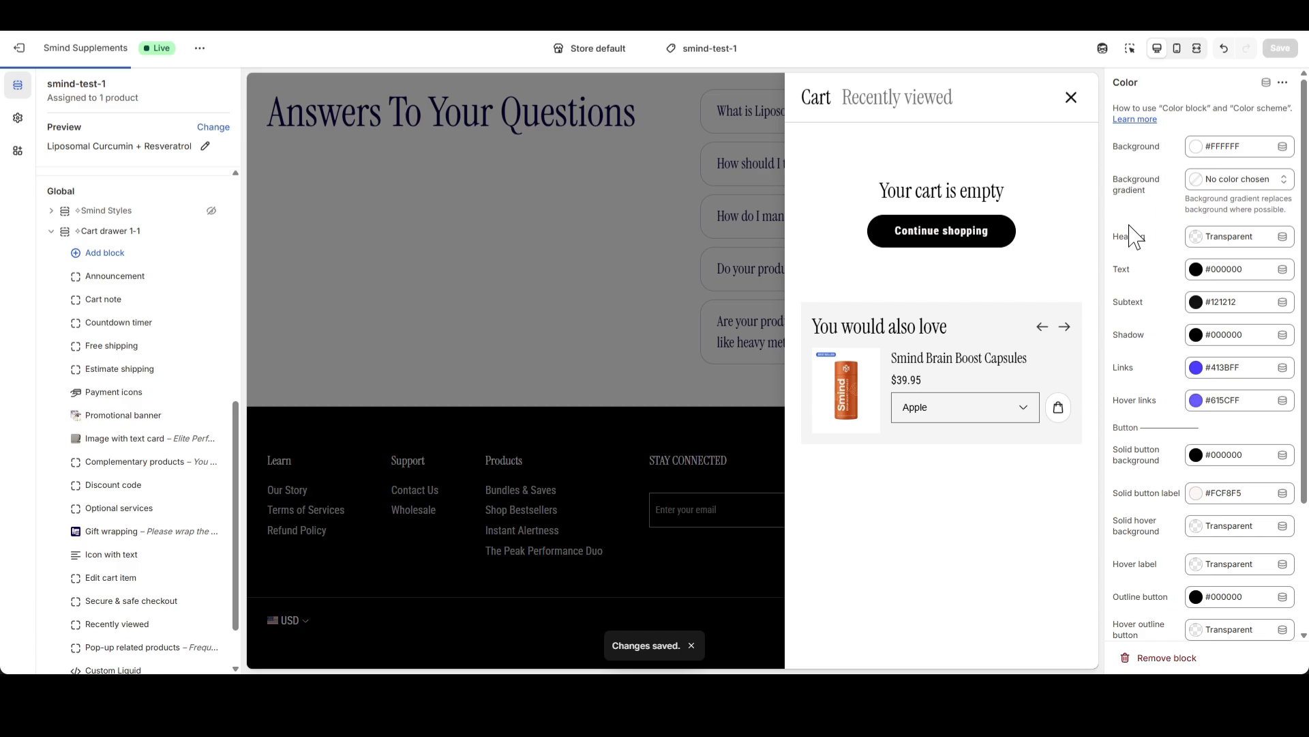
Close the cart drawer and add 1 Bottle of Liposomal Curcumin + Resveratrol to the cart without Subscribe & Save
left_click(1071, 99)
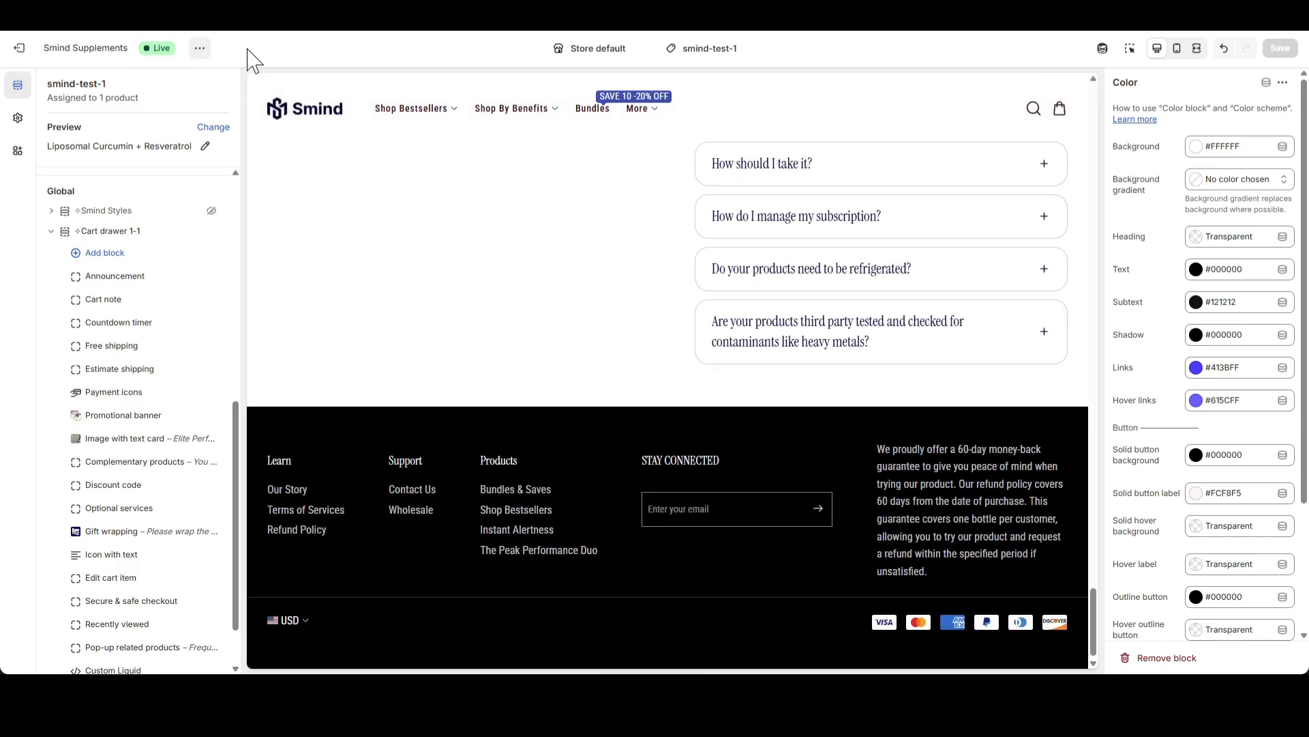
scroll(1029, 278, "up", 10)
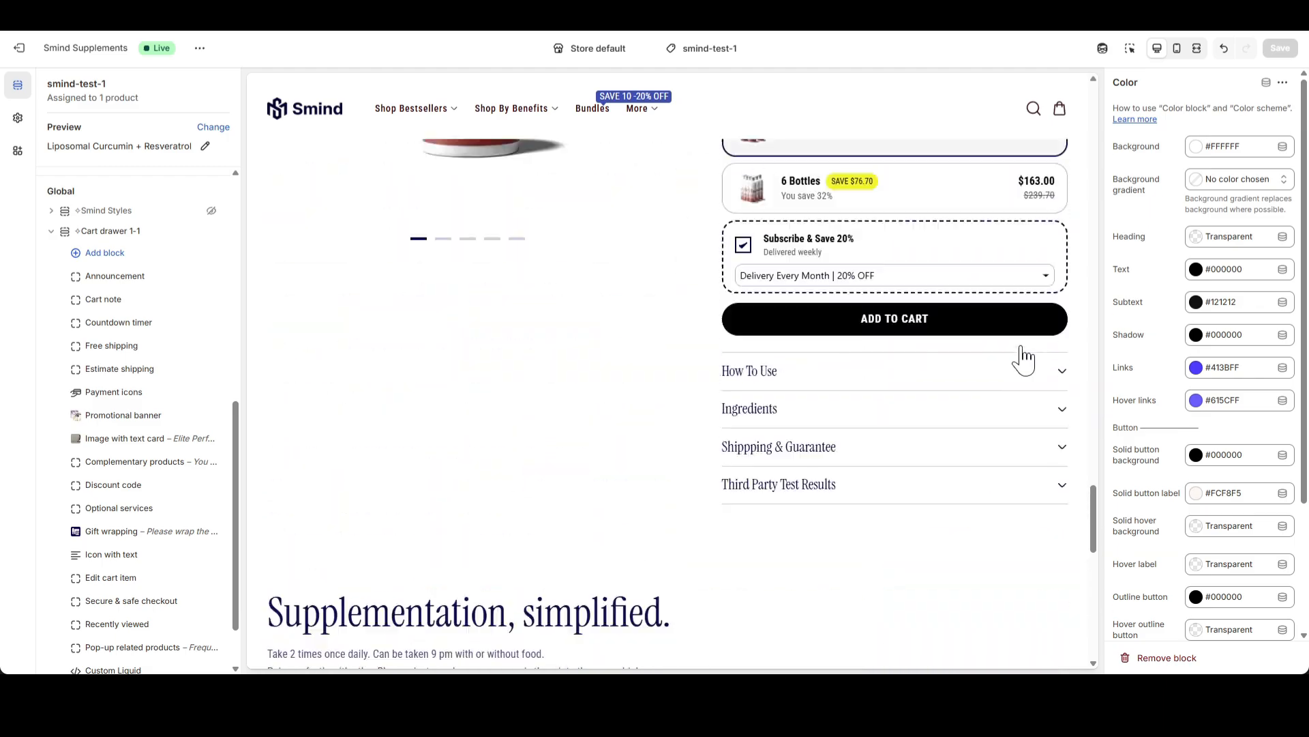
scroll(1028, 278, "up", 6)
scroll(811, 269, "down", 4)
left_click(802, 259)
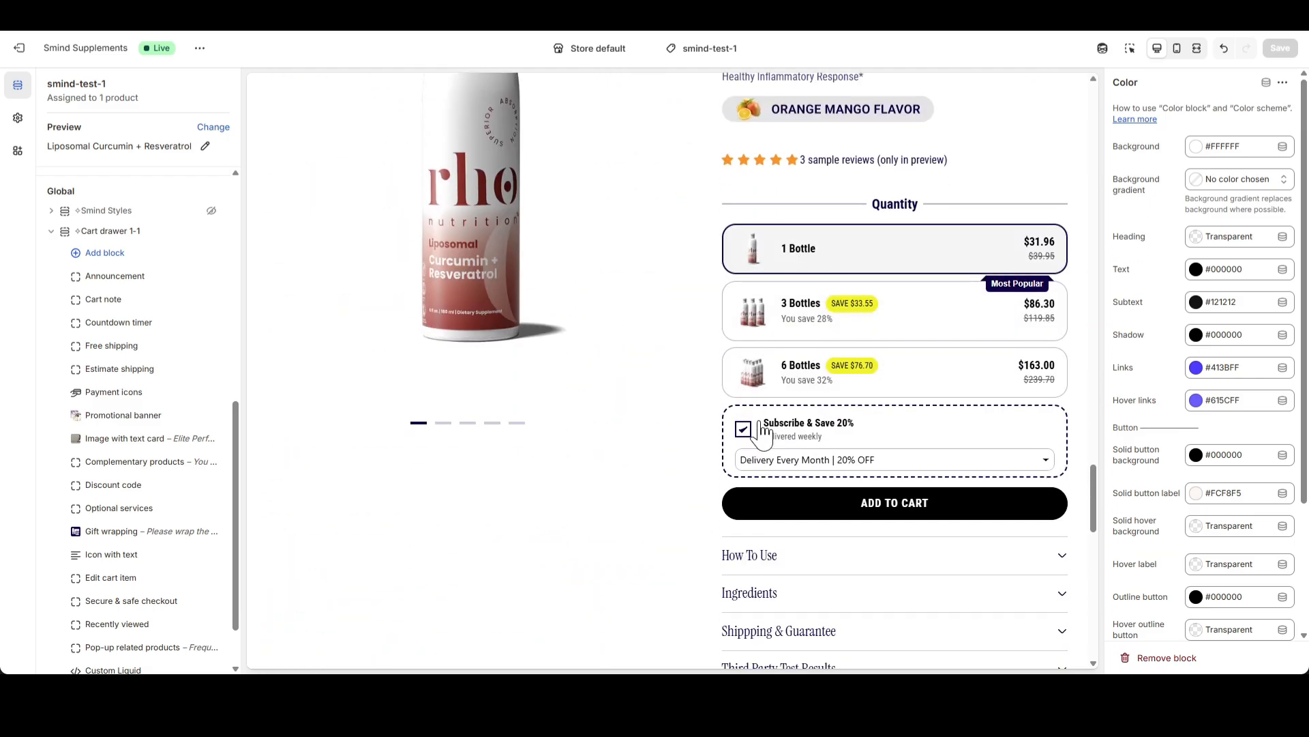
left_click(743, 429)
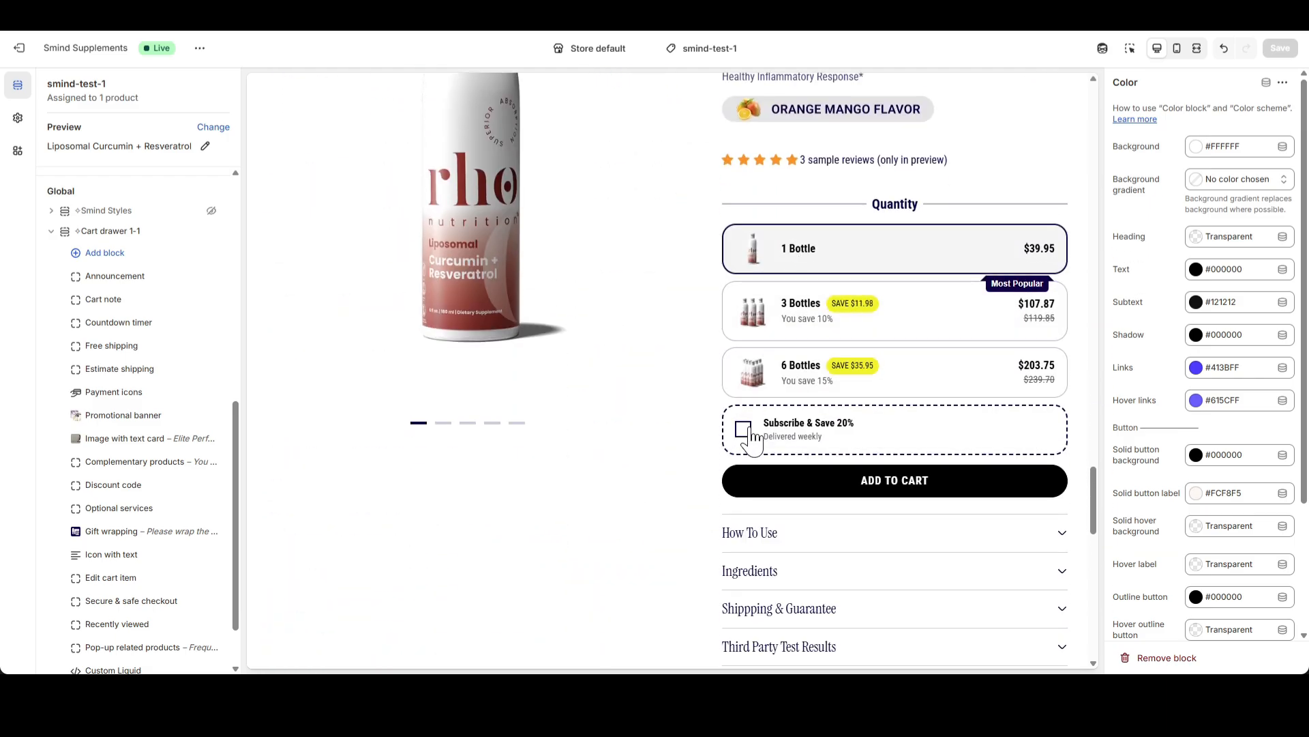
left_click(1074, 480)
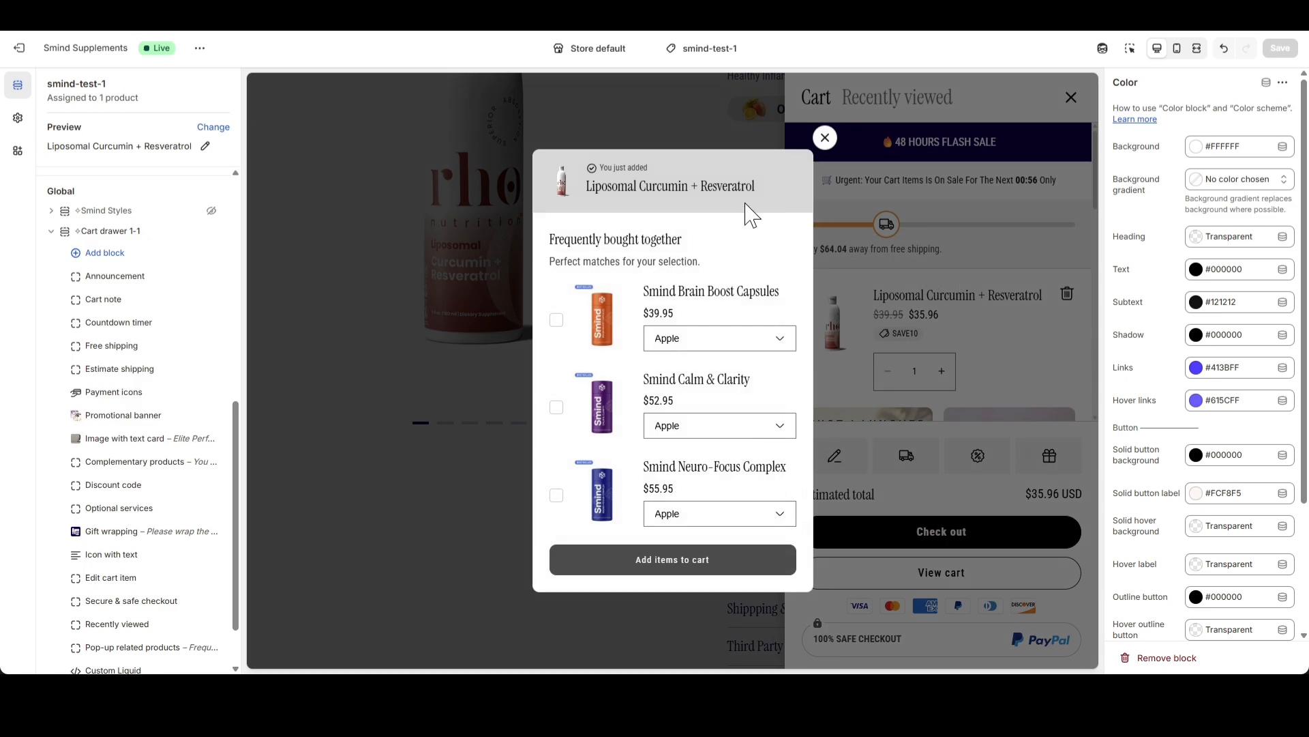
Close the related products pop-up and review the new background throughout the filled cart drawer
left_click(843, 165)
scroll(992, 293, "down", 2)
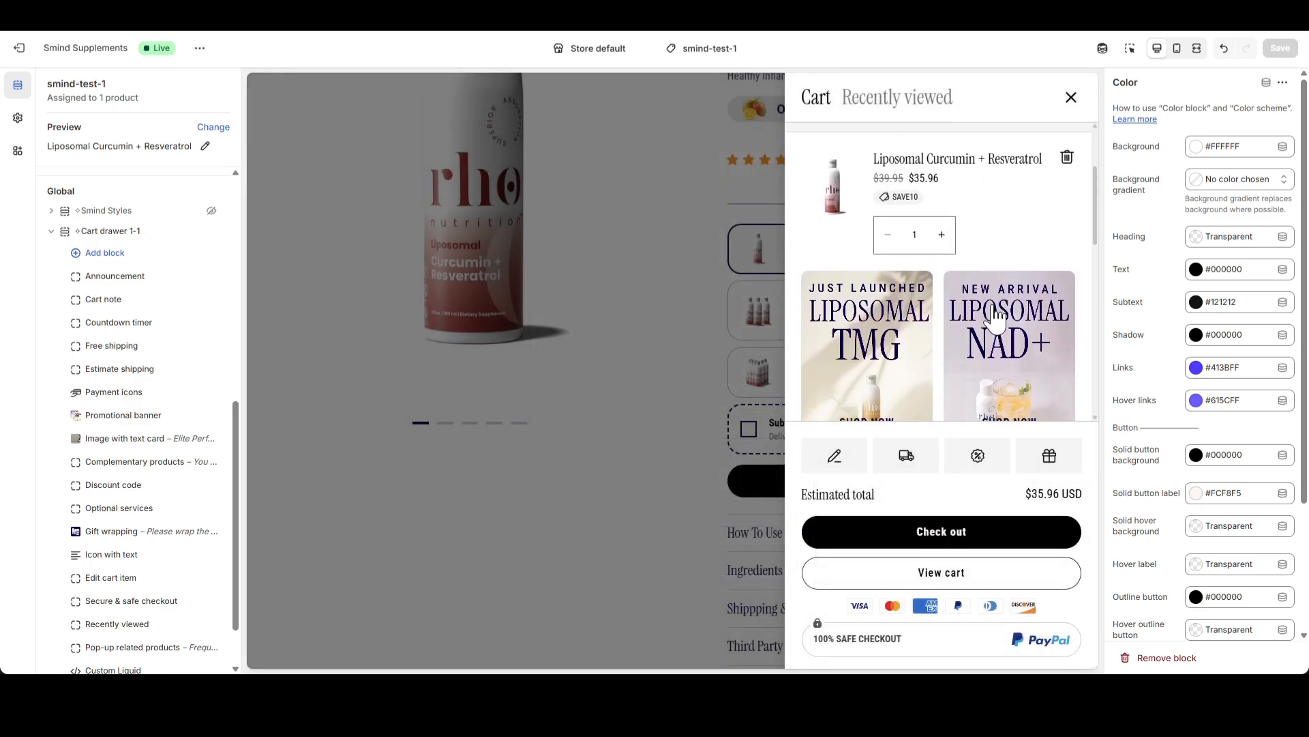
scroll(907, 273, "down", 7)
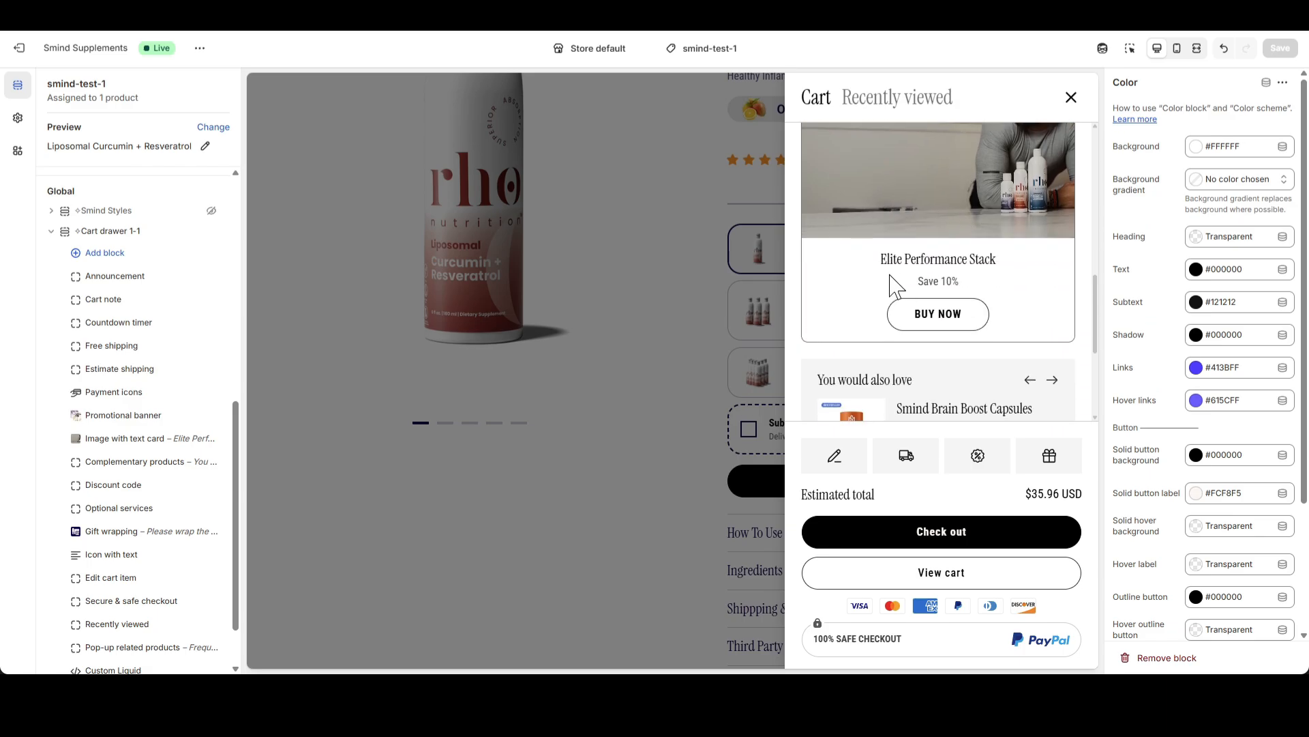